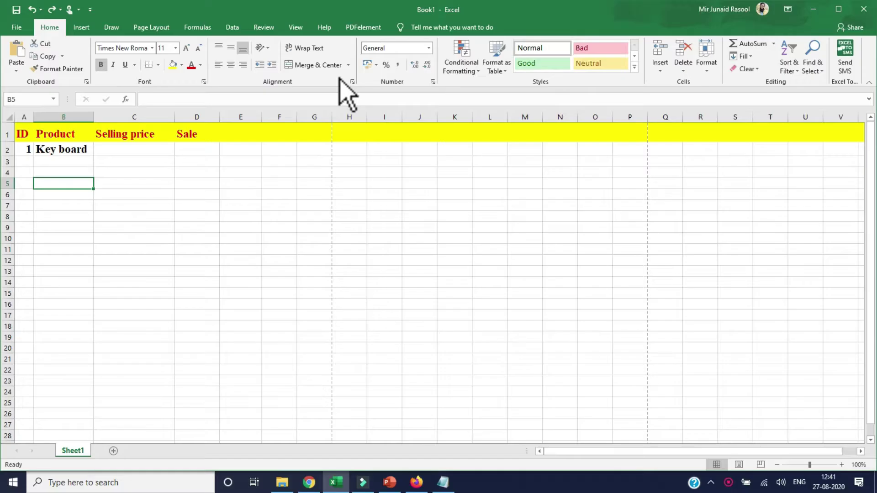
Replace the header row's yellow fill with a light grey fill
click(180, 203)
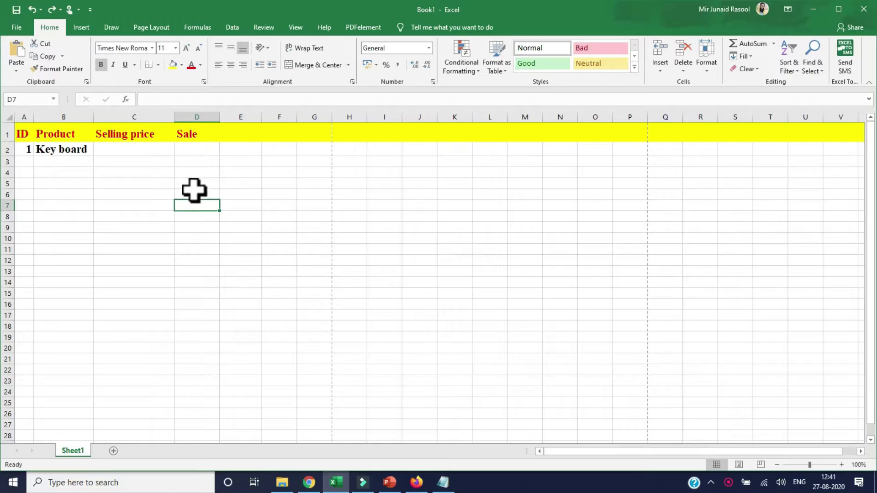
click(157, 184)
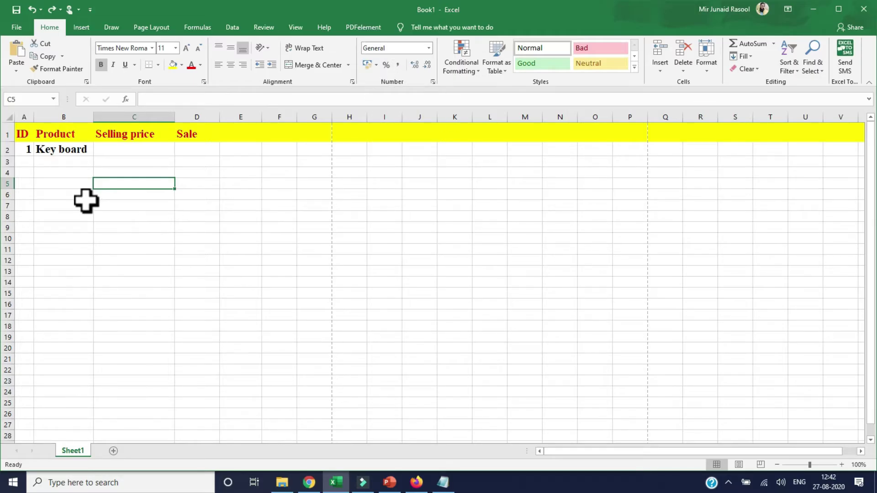
click(4, 133)
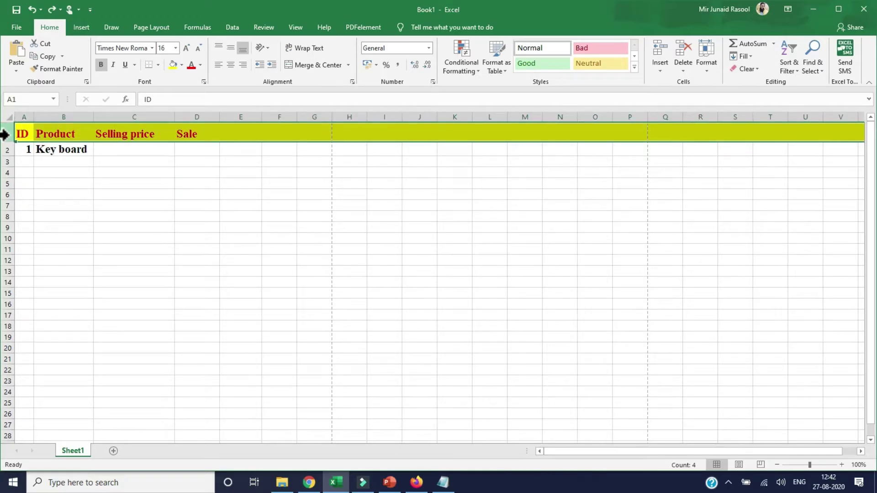
click(182, 65)
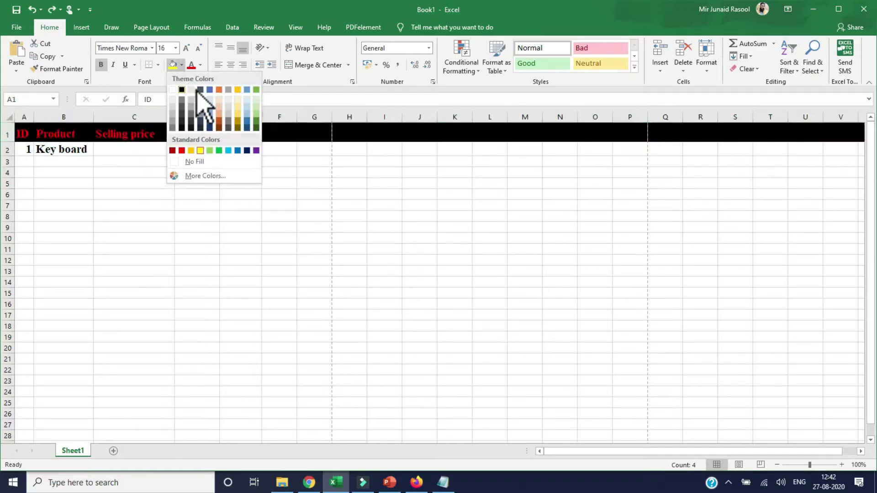
click(194, 91)
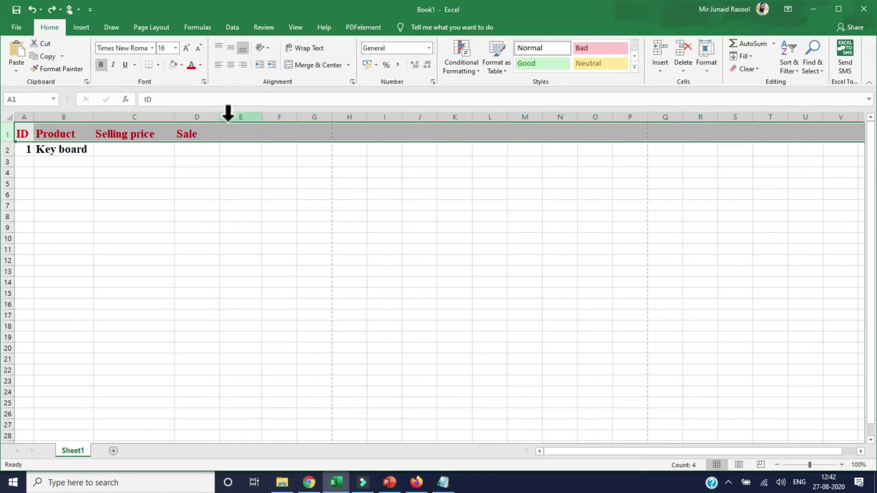
click(151, 112)
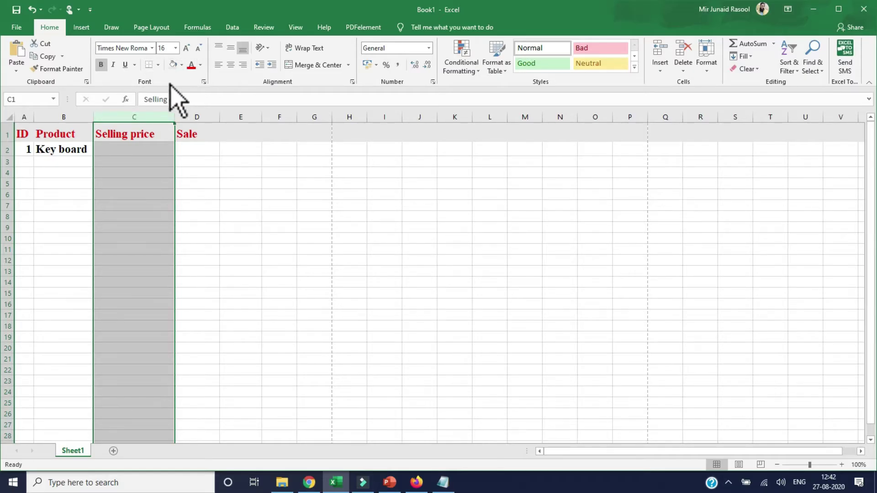
click(36, 182)
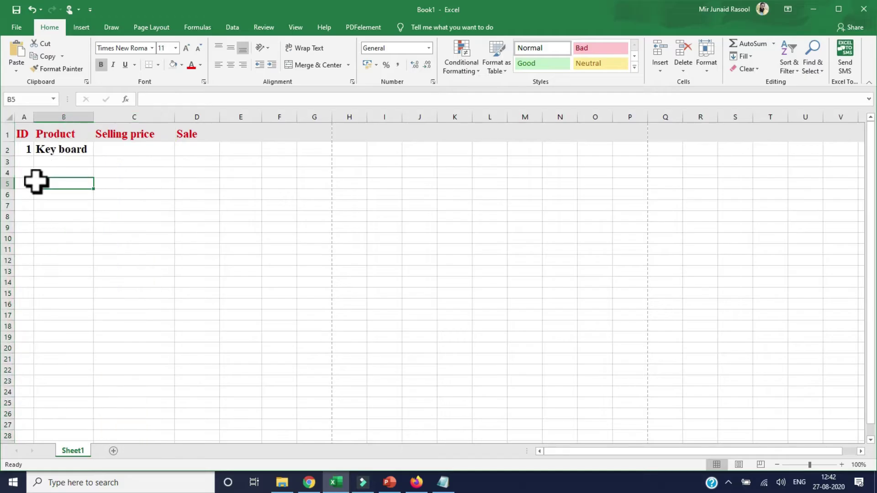
Apply All Borders to the table range A1:D27
click(22, 131)
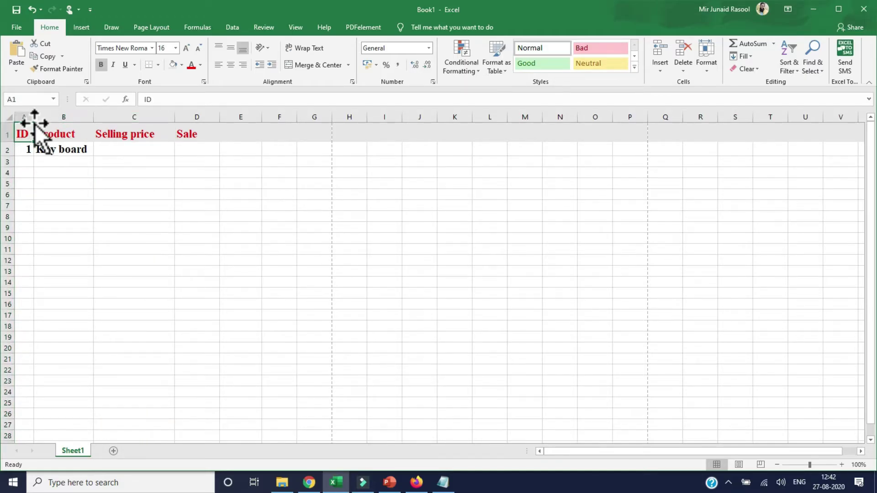
key(shift+Right)
key(shift+Right)
key(shift+Right)
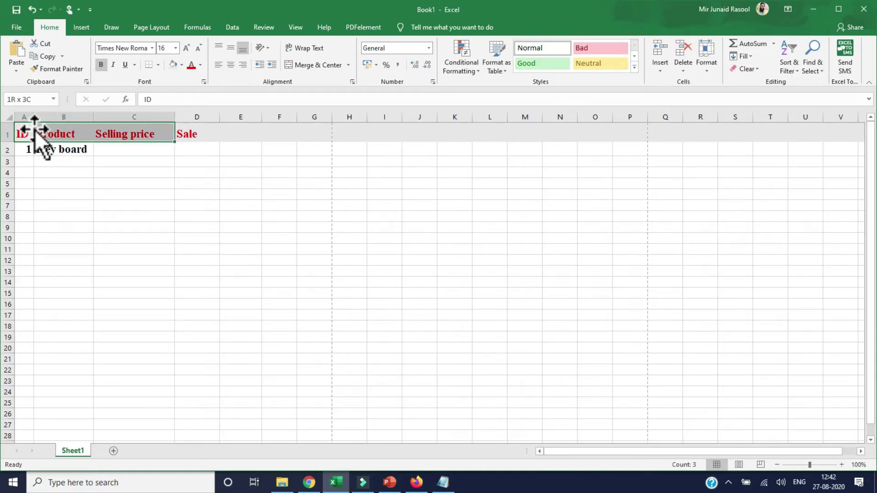
key(shift+Down)
key(shift+Down)
key(shift+Down)
key(shift+Down)
key(shift+Down)
key(shift+Down)
key(shift+Down)
key(shift+Down)
key(shift+Down)
key(shift+Down)
key(shift+Down)
key(shift+Down)
key(shift+Down)
key(shift+Down)
key(shift+Down)
key(shift+Down)
key(shift+Down)
key(shift+Down)
key(shift+Down)
key(shift+Down)
key(shift+Down)
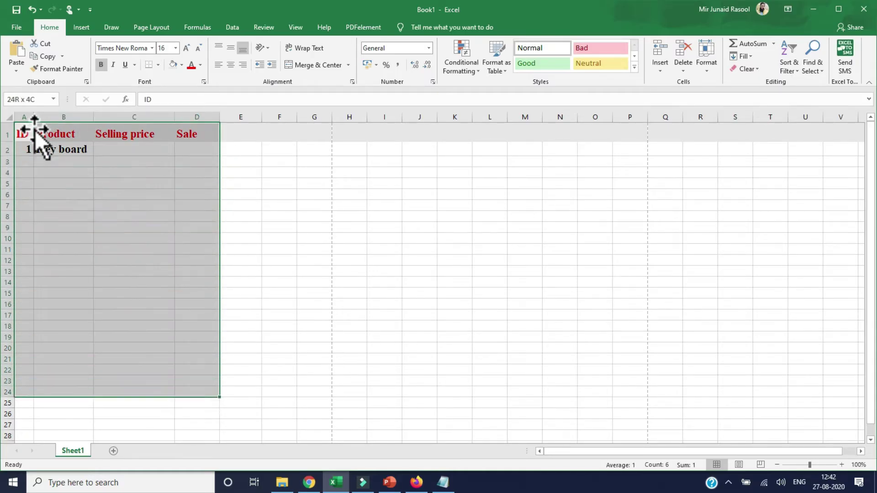
key(shift+Down)
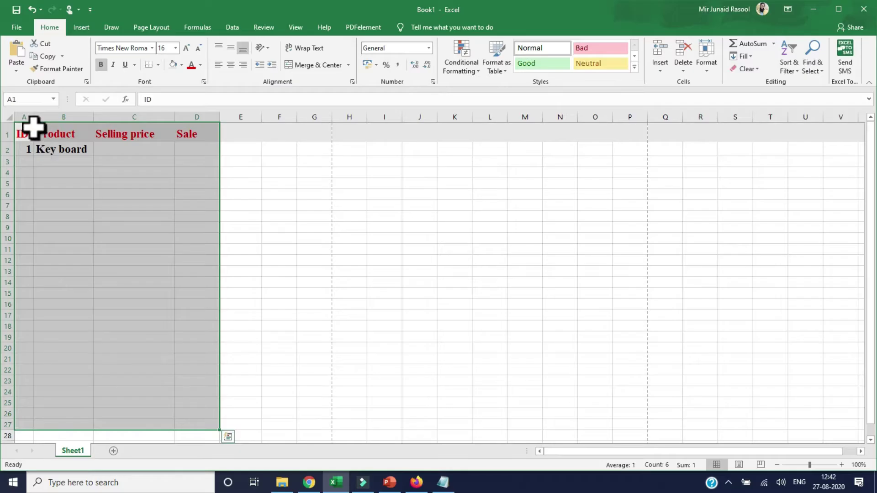
click(158, 64)
click(169, 160)
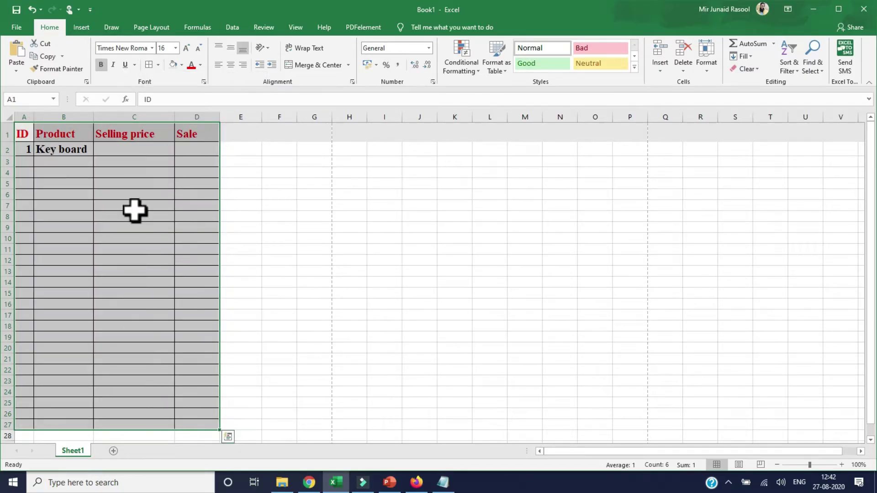
click(315, 215)
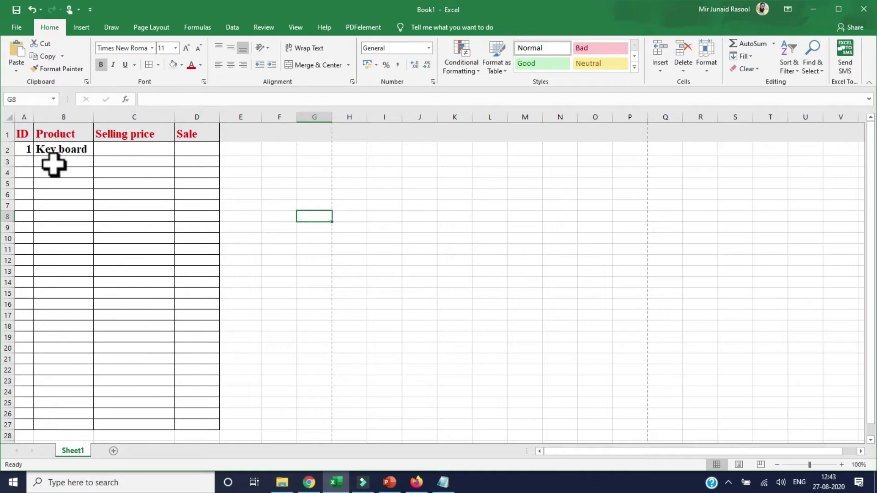
click(24, 149)
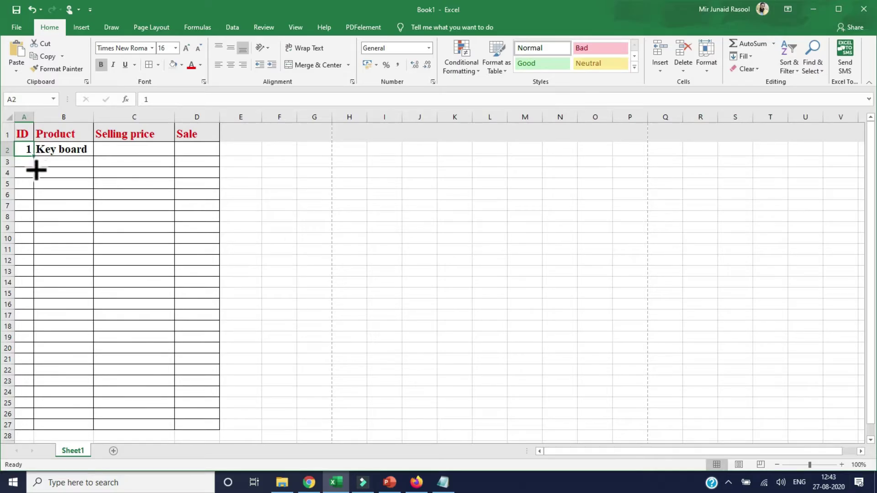
Extend the ID column as a series from 1 to 15 in A2:A16
ctrl+click(33, 196)
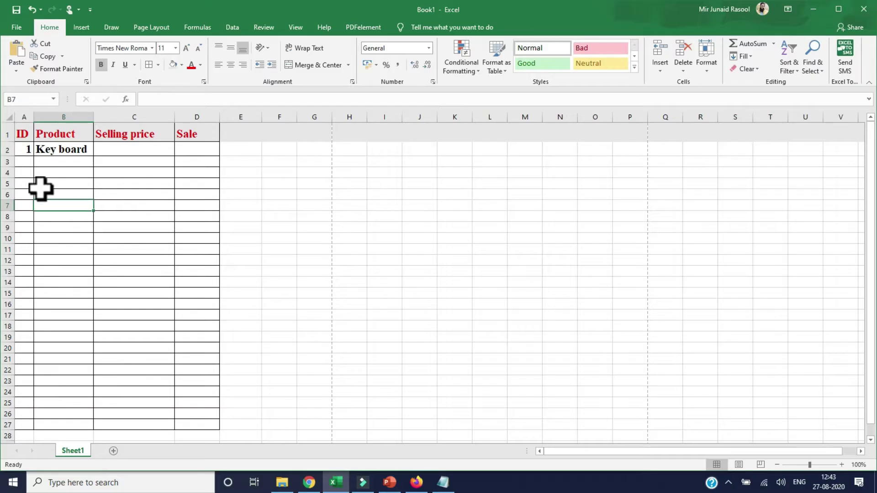
click(25, 151)
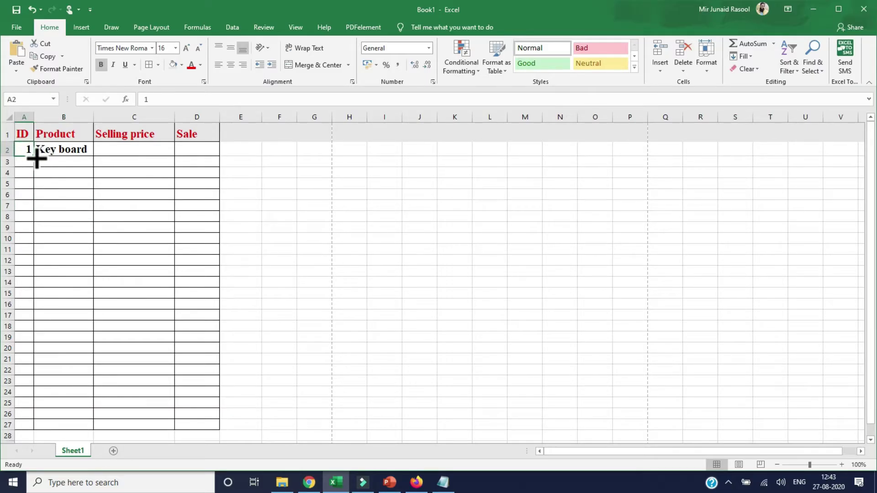
drag(37, 157, 35, 308)
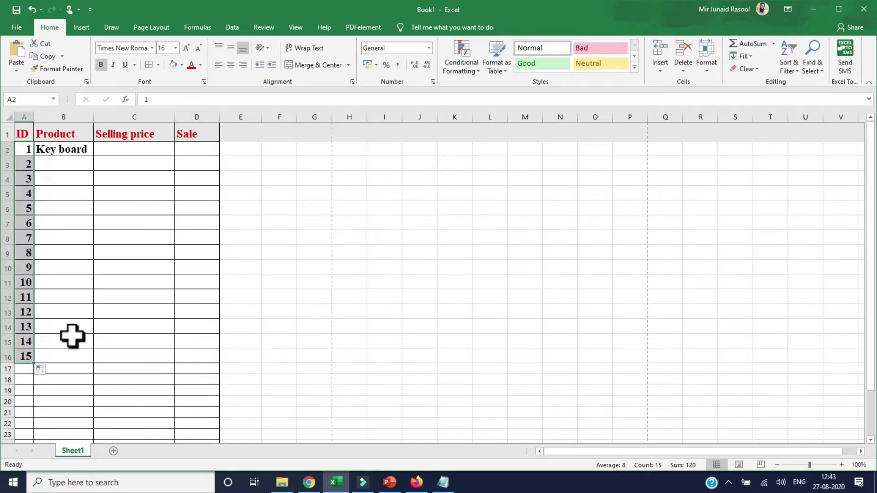
click(150, 288)
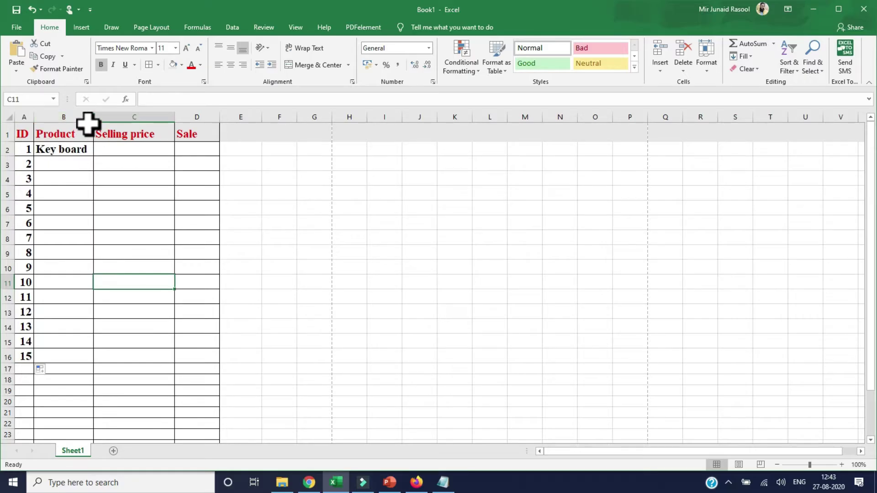
Enter products mouse, Table, Laptop, chair, mouse and laptop table in B3:B8
click(60, 168)
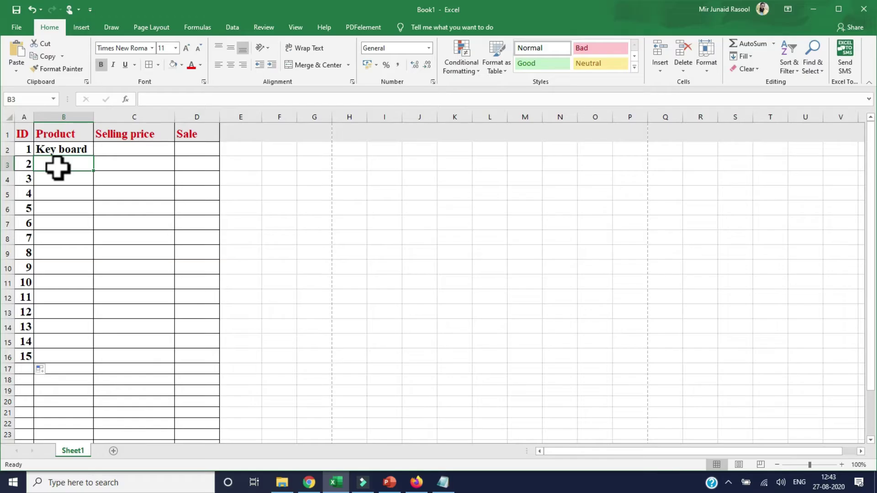
text(mous)
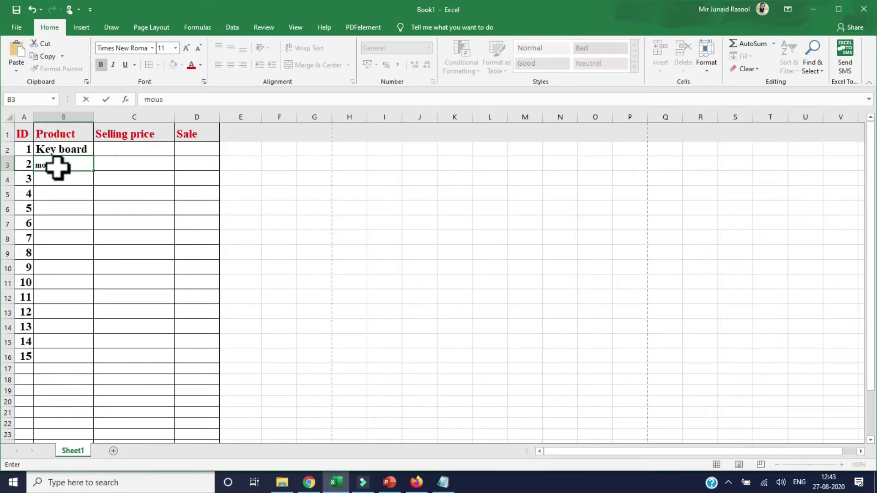
text(e)
key(Return)
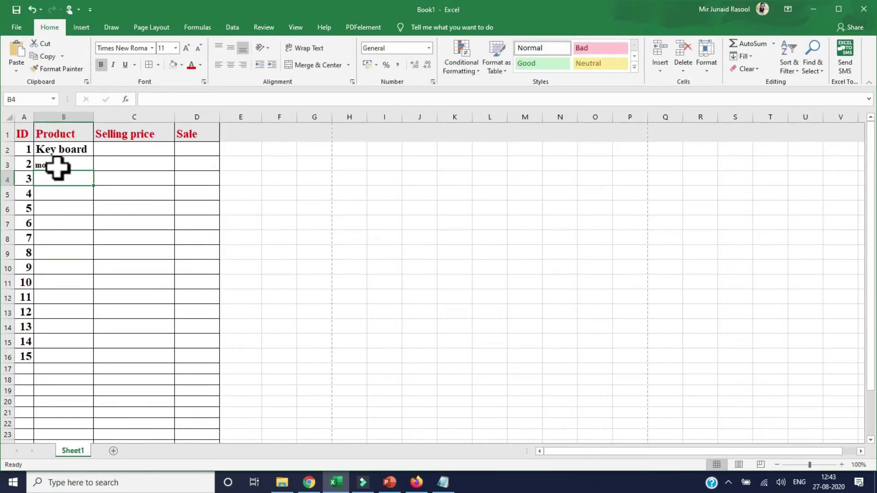
text(Table)
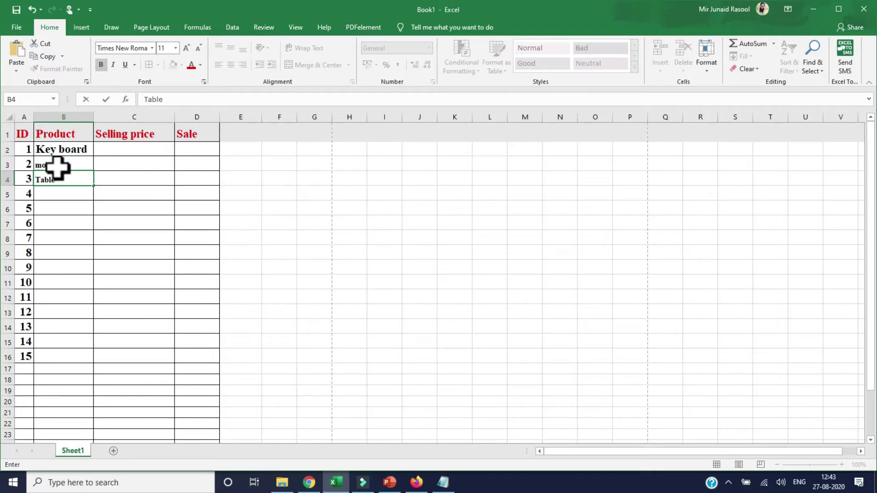
key(Return)
text(Lap)
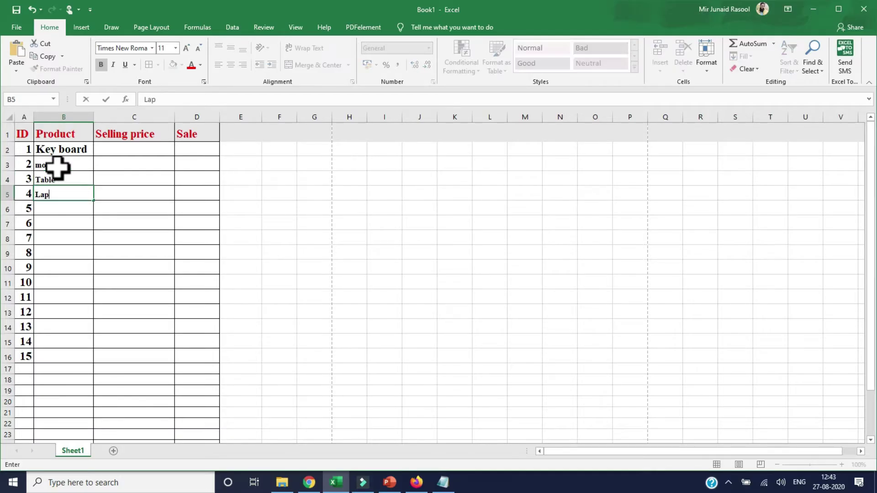
text(top)
key(Return)
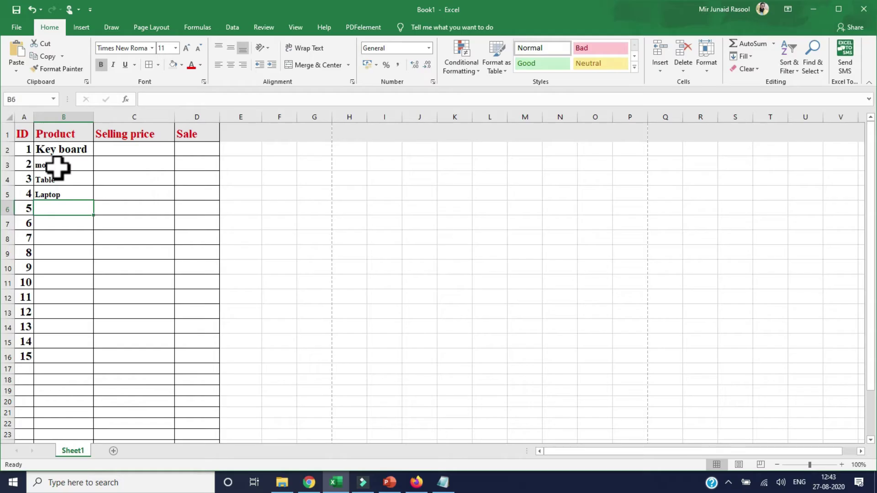
text(chair)
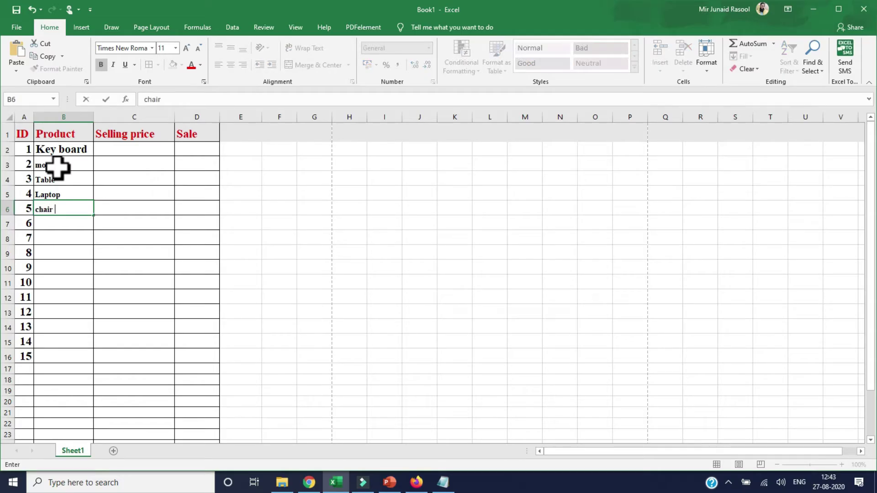
key(Return)
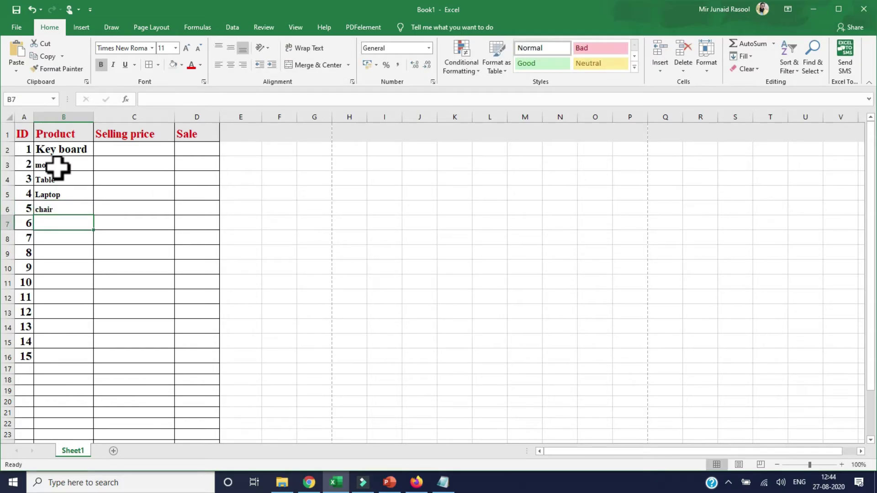
text(mouse)
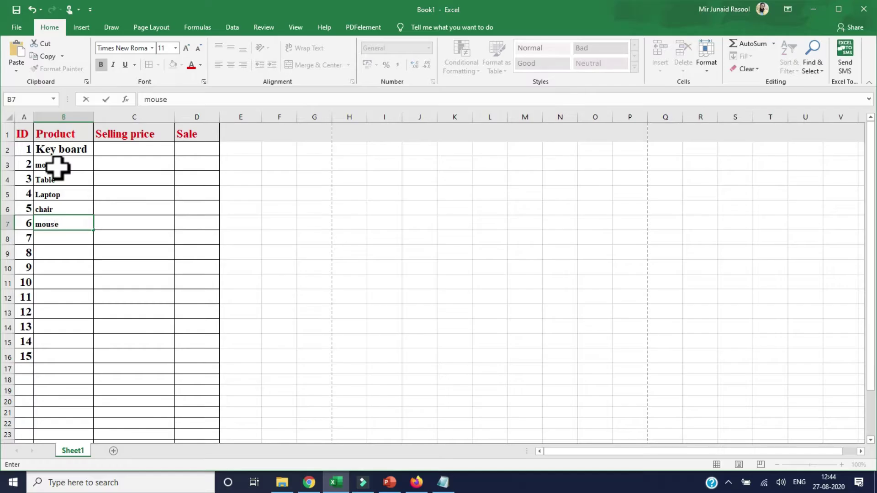
key(Return)
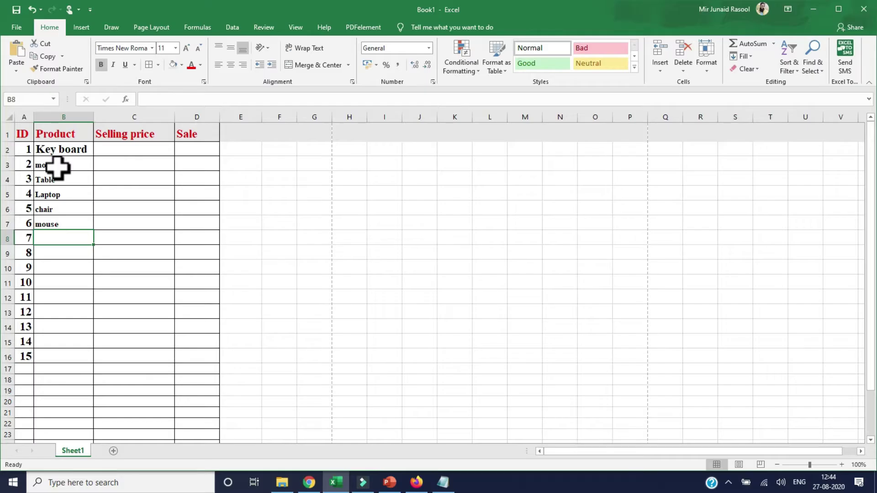
text(laptop )
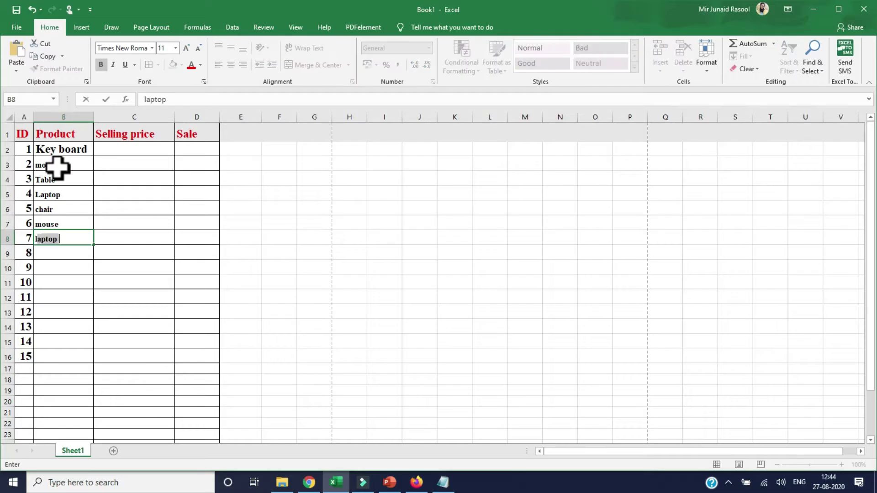
text(table)
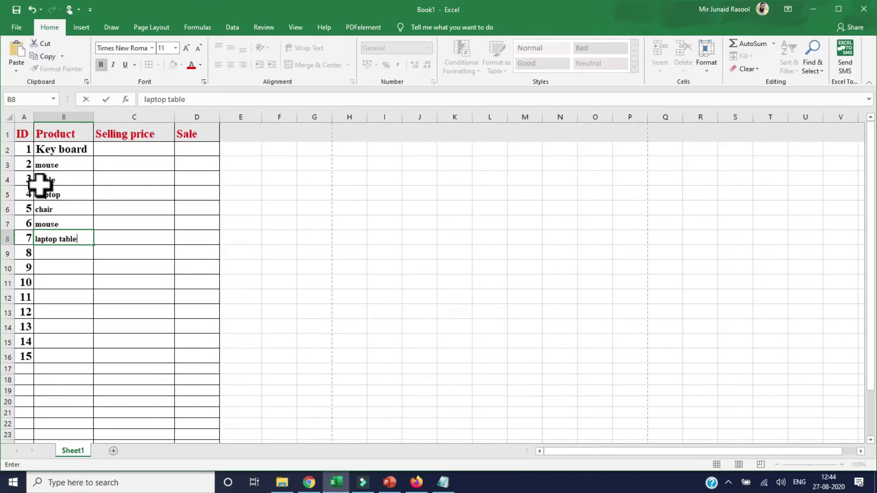
Set the whole Product column's font size to 16
click(64, 110)
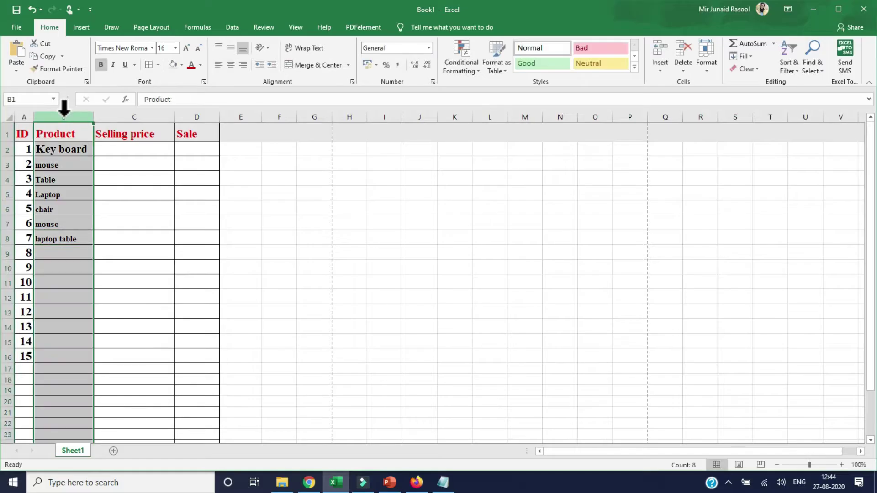
click(175, 48)
click(163, 123)
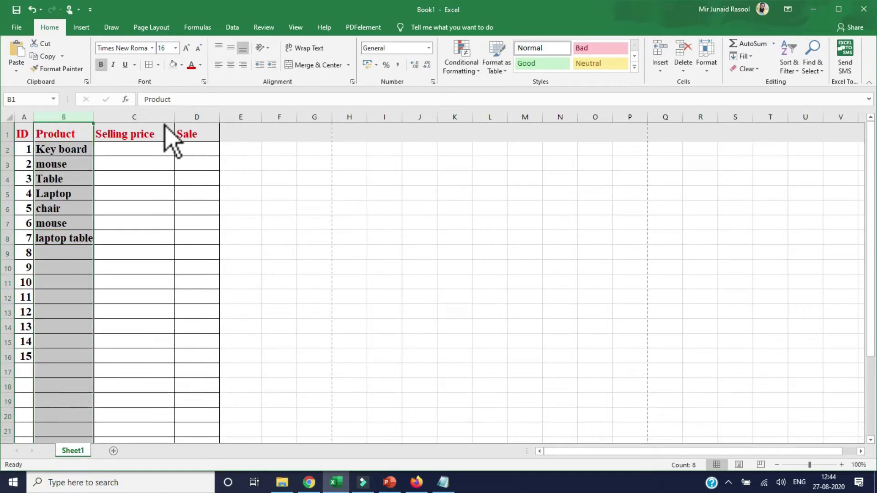
click(141, 192)
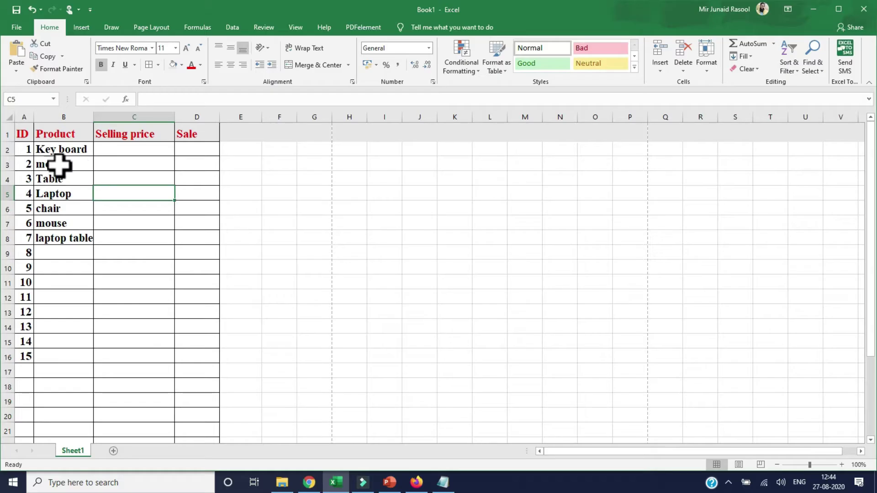
Enter selling prices 100, 70, 300 and 400 in C2:C5
click(118, 150)
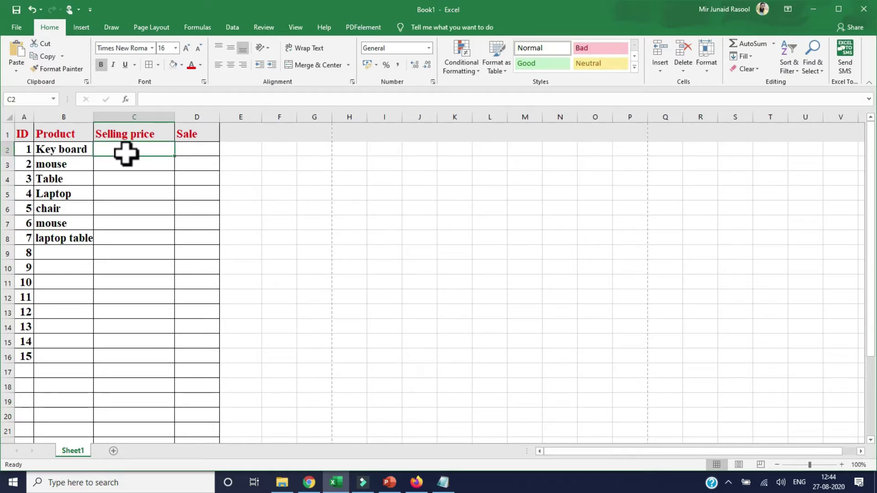
text(100)
key(Return)
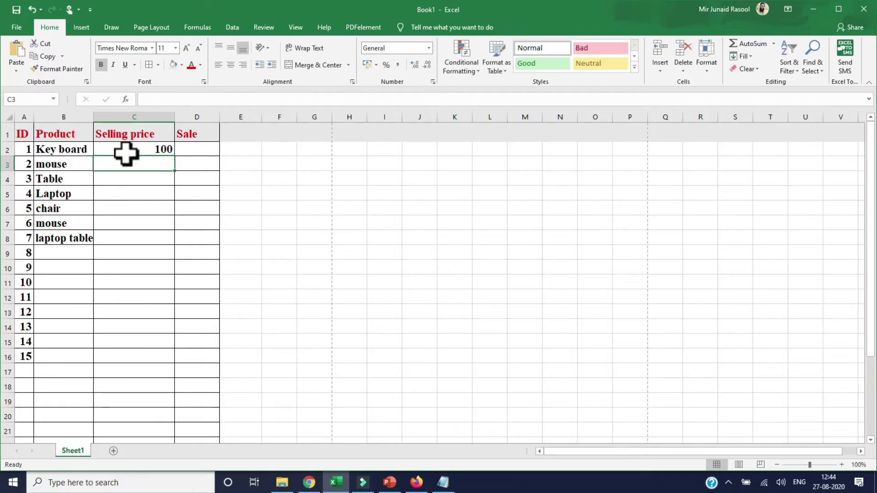
text(70)
key(Return)
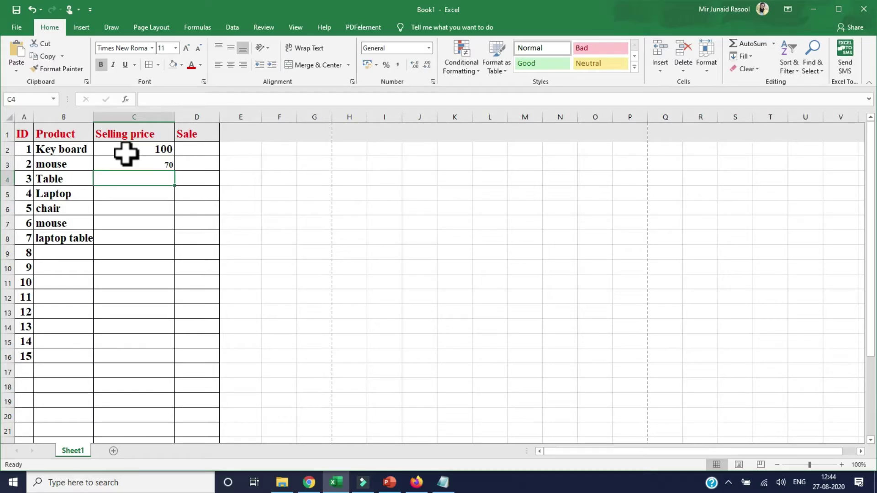
text(300)
key(Return)
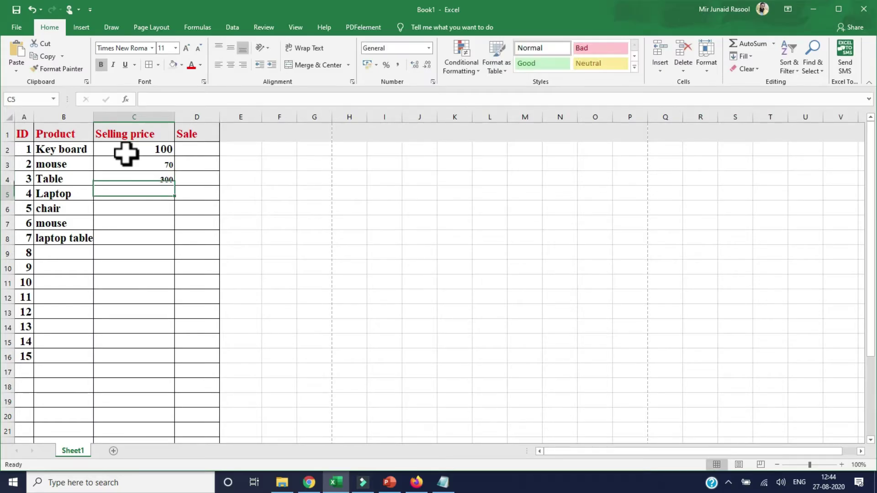
text(4)
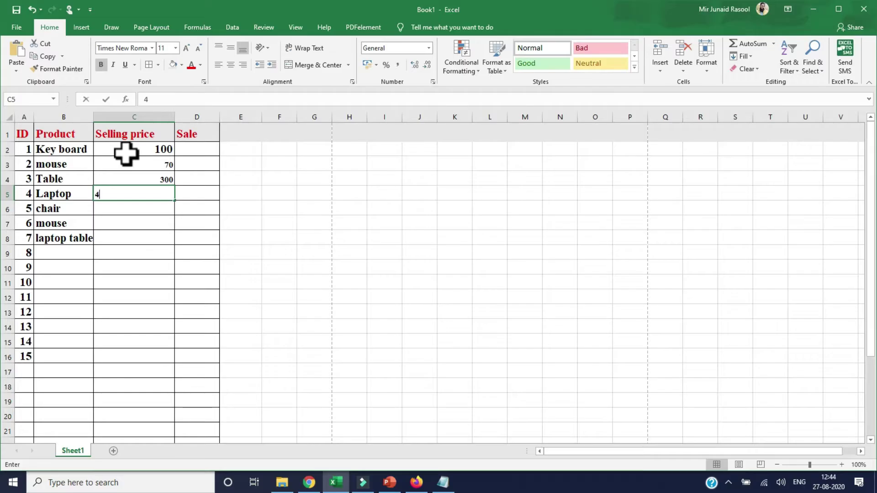
text(00)
key(Return)
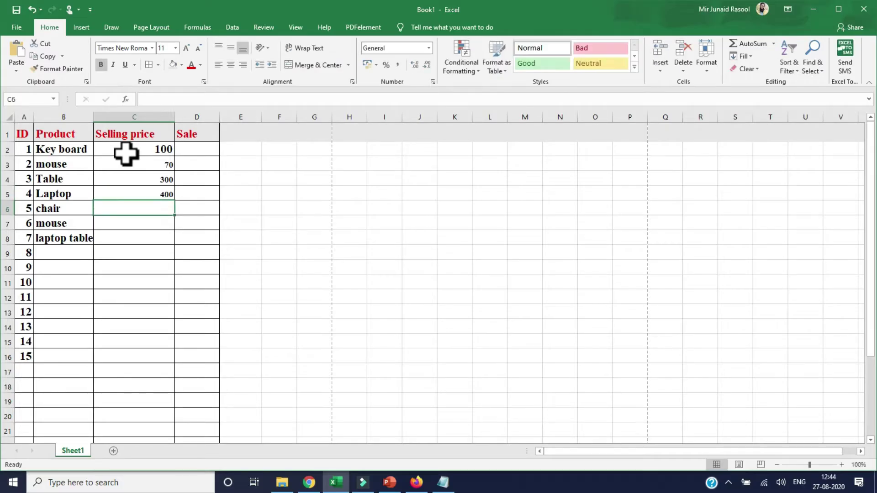
Correct Laptop's price in C5 to 20000 and enter 500, 250 and 2000 in C6:C8
key(Up)
key(BackSpace)
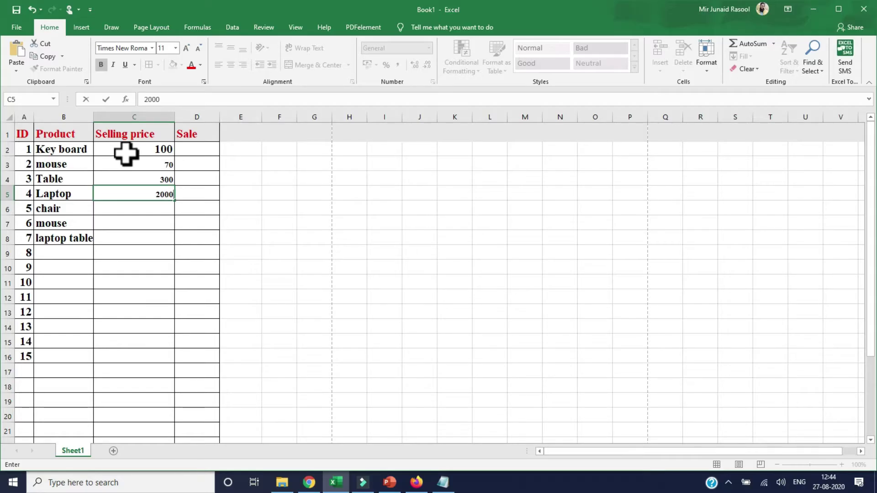
key(Return)
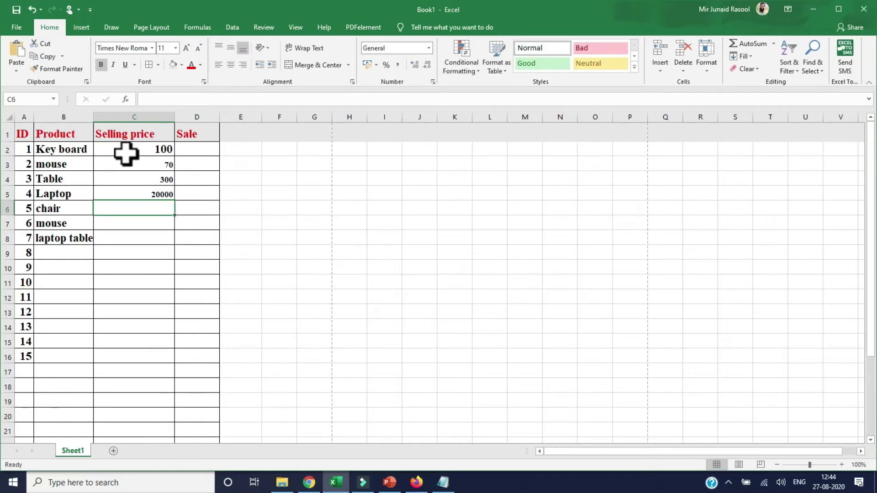
text(5)
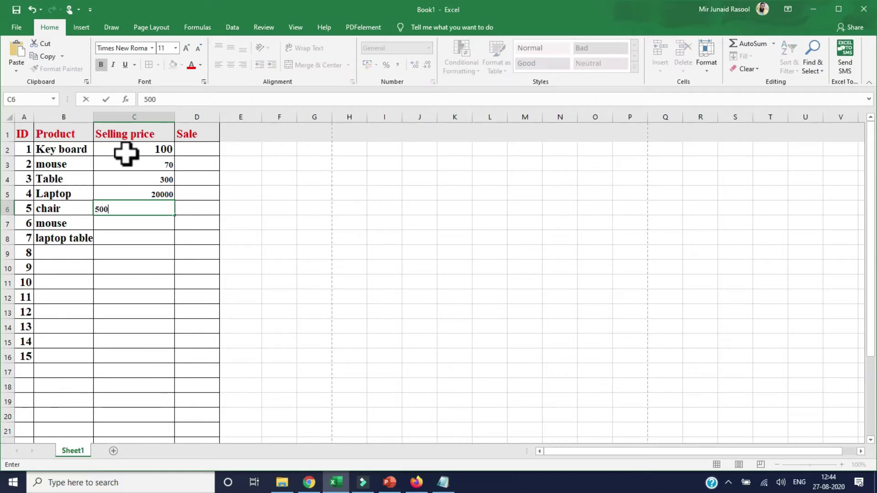
text(00)
key(Return)
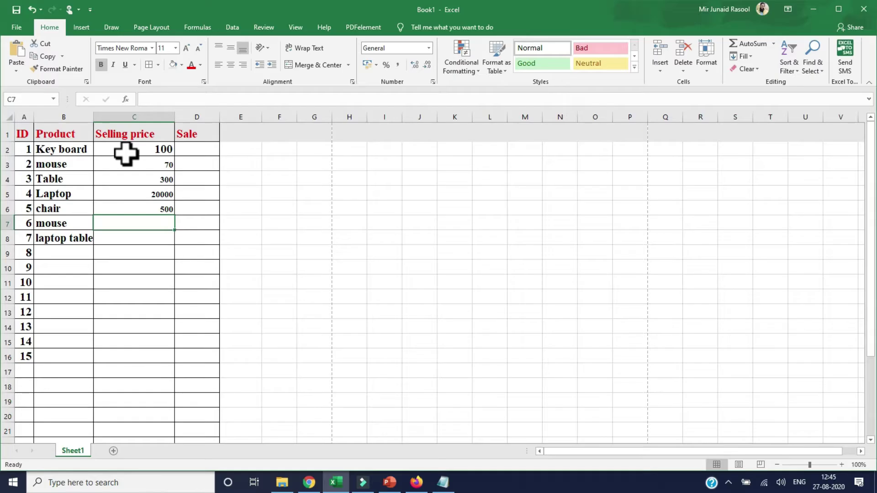
text(250)
key(Return)
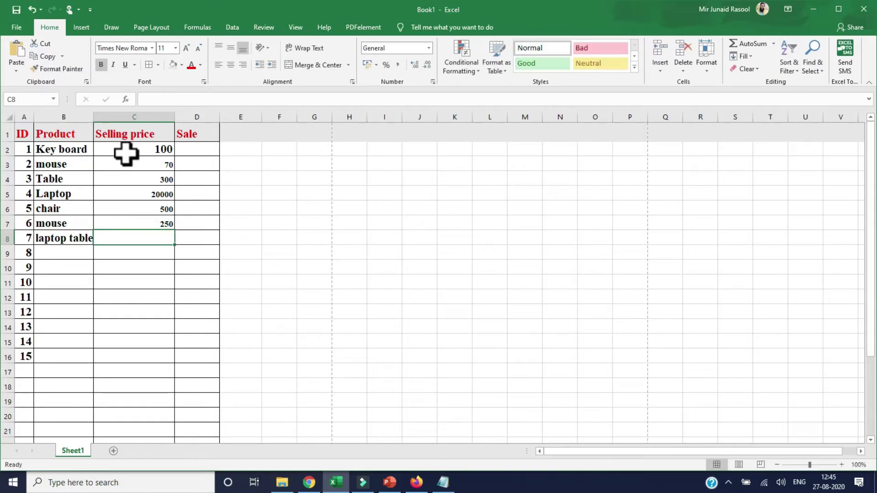
text(2000)
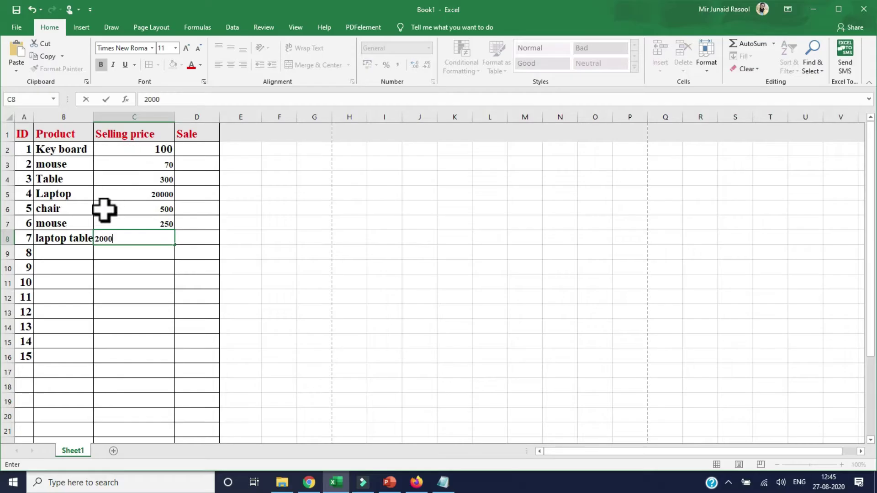
click(70, 248)
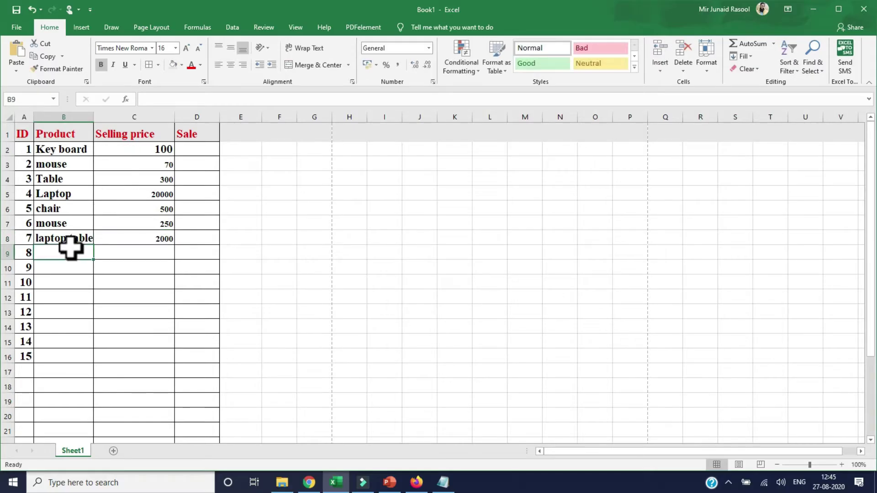
Copy the selling prices in C2:C8 into the Sale column starting at D2
click(156, 152)
drag(152, 167, 156, 236)
key(ctrl+c)
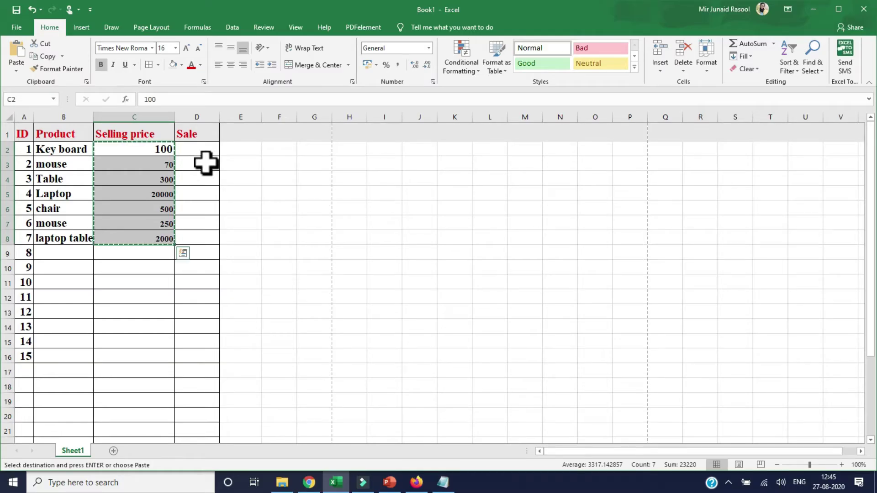
click(193, 149)
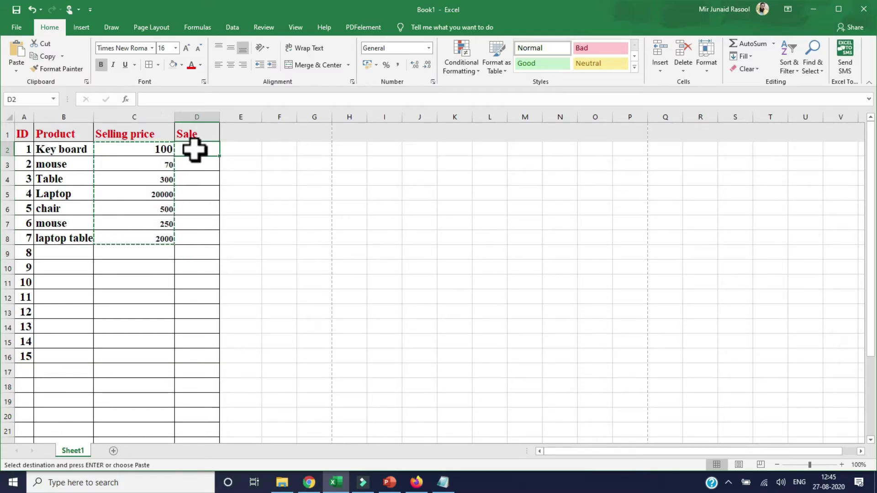
key(ctrl+v)
key(ctrl)
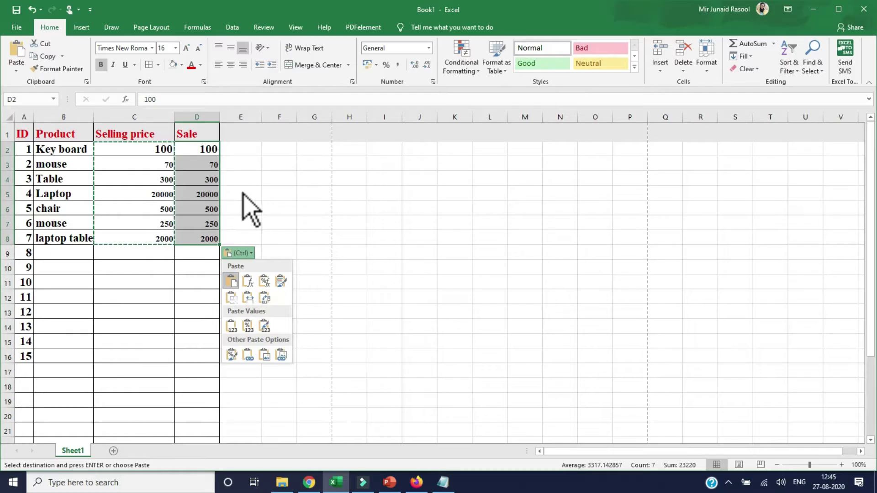
click(238, 253)
click(137, 238)
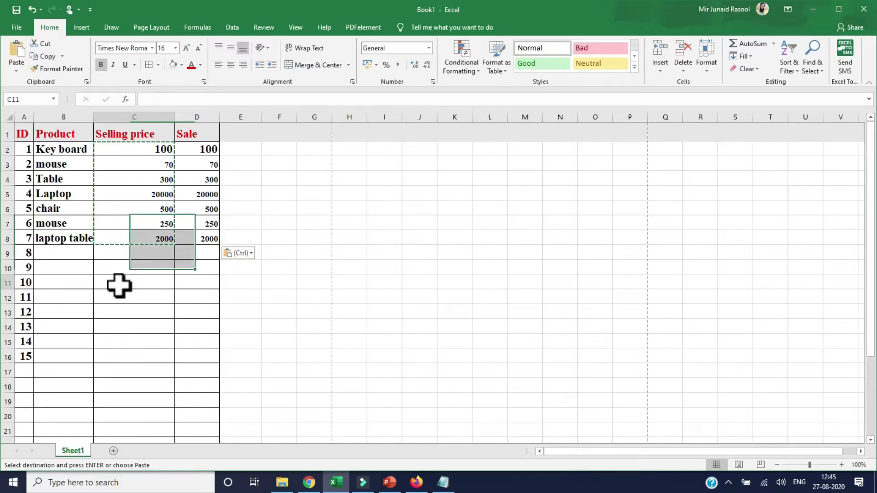
click(119, 283)
click(246, 190)
click(61, 192)
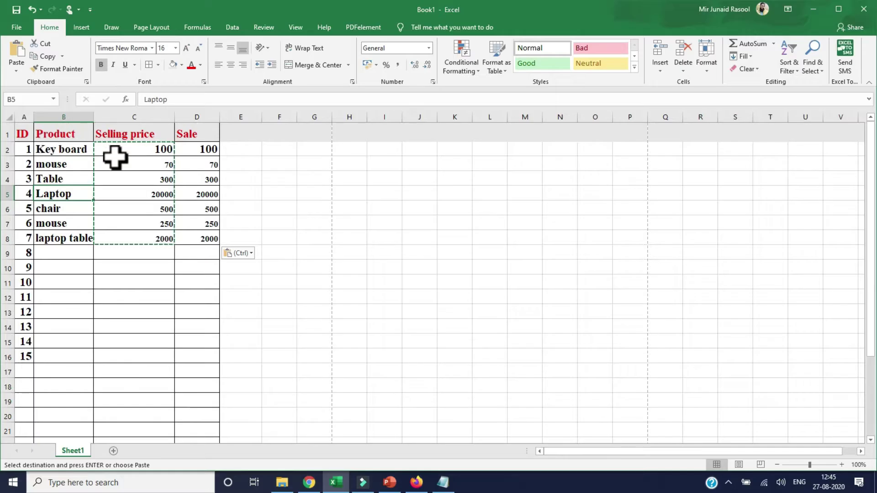
click(135, 117)
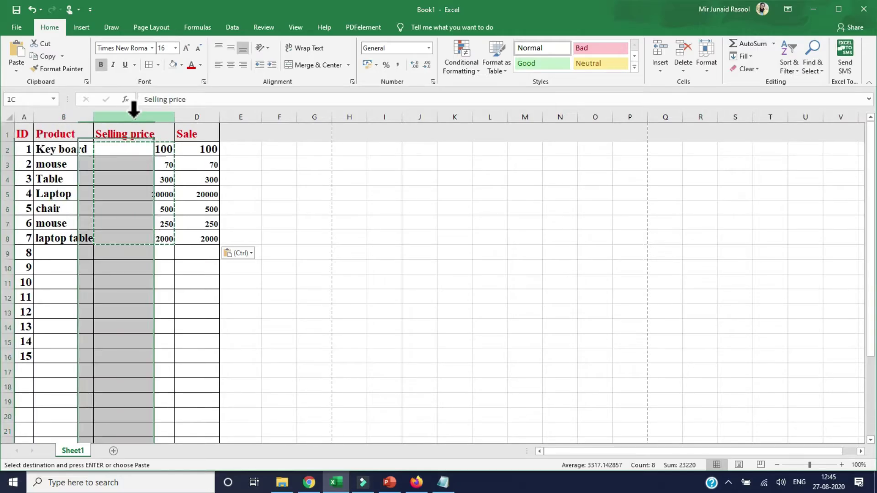
Set the Selling price and Sale columns to 16 pt font
click(173, 48)
click(175, 48)
click(160, 115)
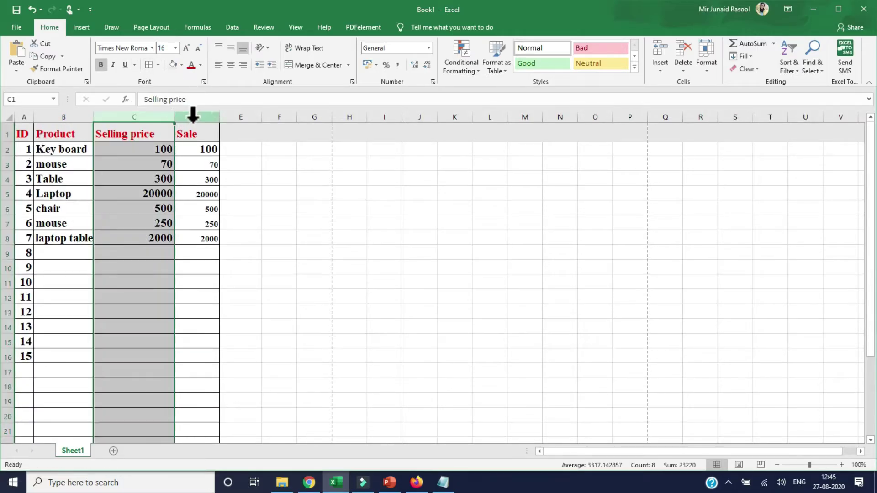
click(197, 135)
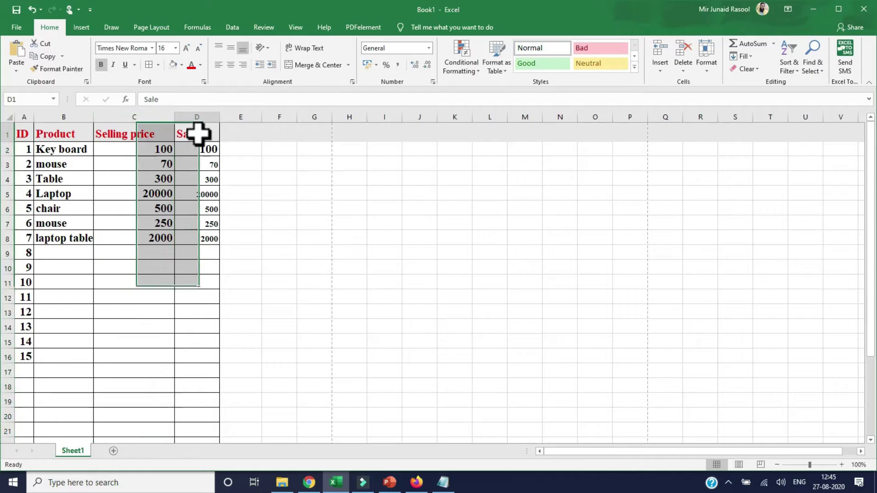
click(197, 110)
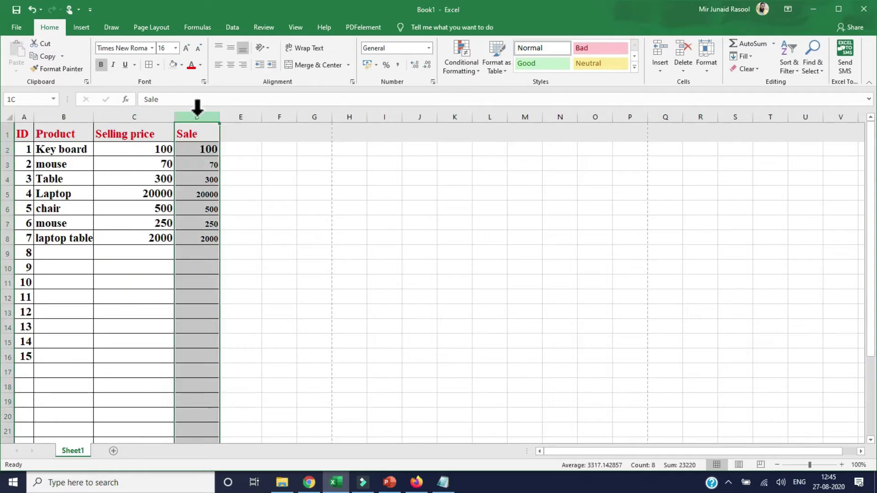
click(176, 48)
click(163, 124)
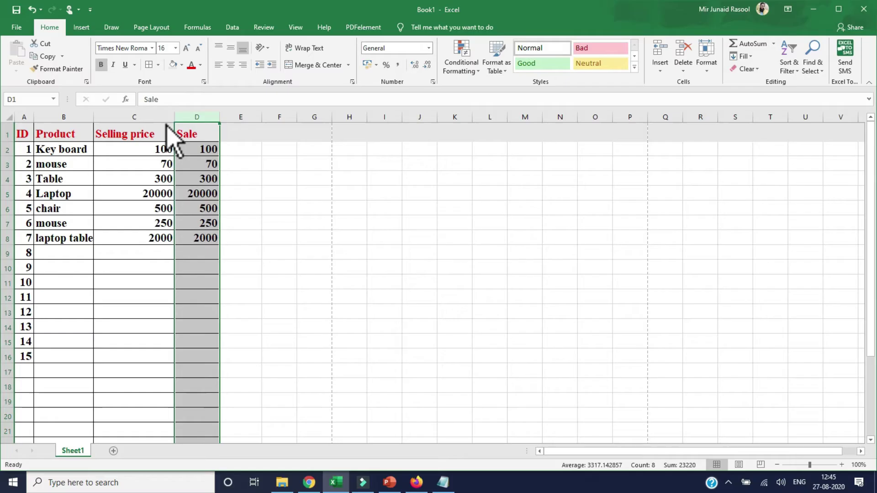
click(247, 209)
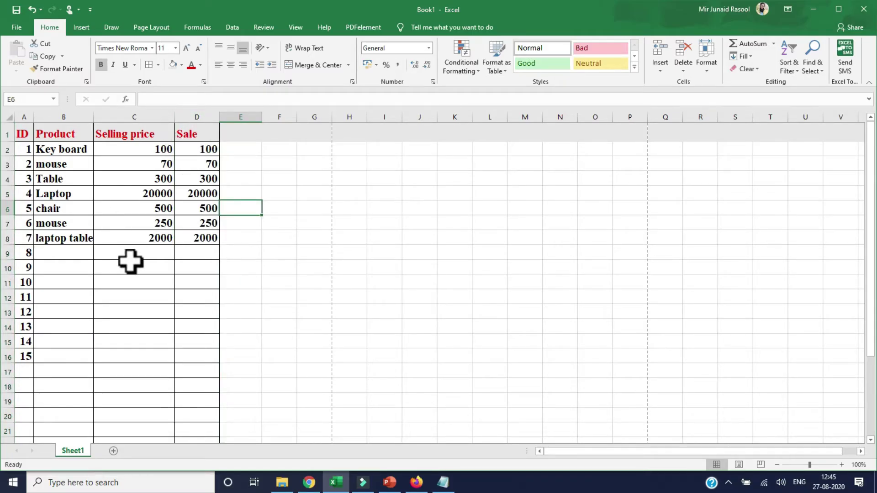
Format the empty cell E9 with the Number format
click(231, 256)
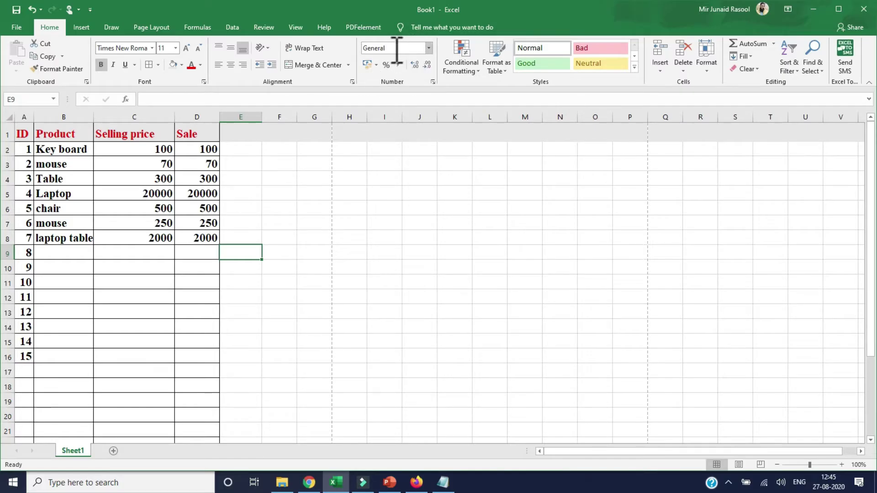
click(428, 49)
click(429, 49)
click(429, 49)
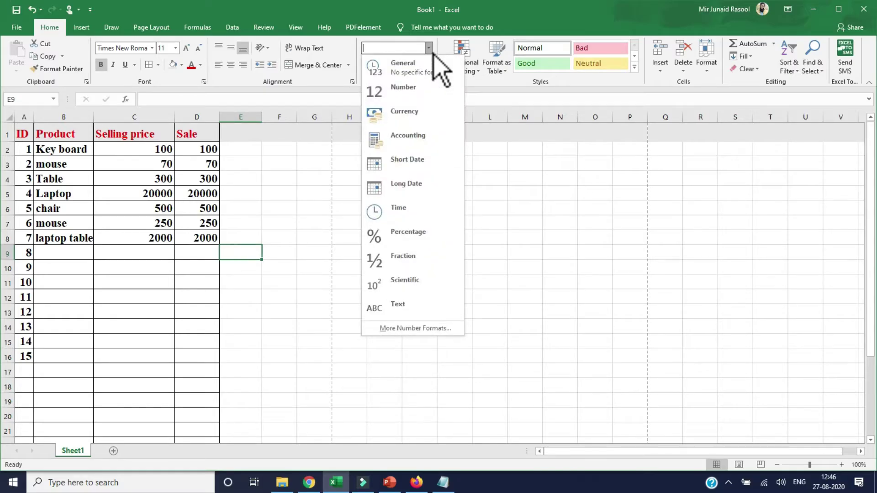
click(419, 89)
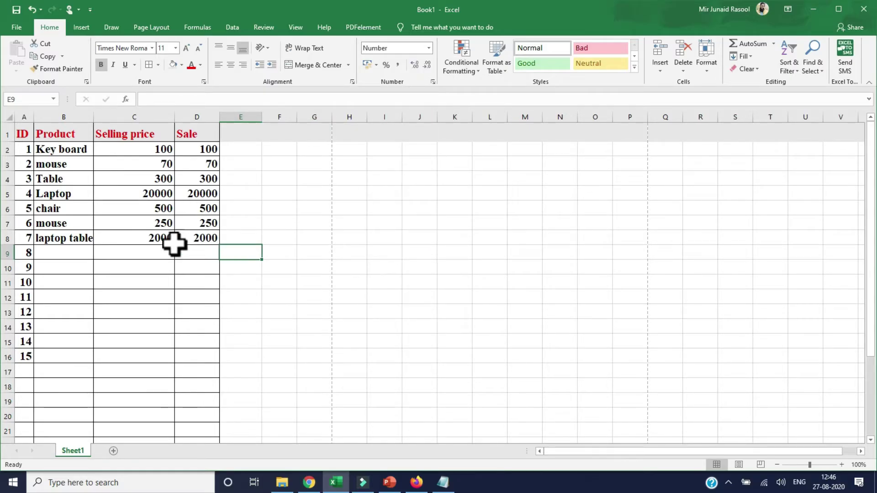
click(152, 239)
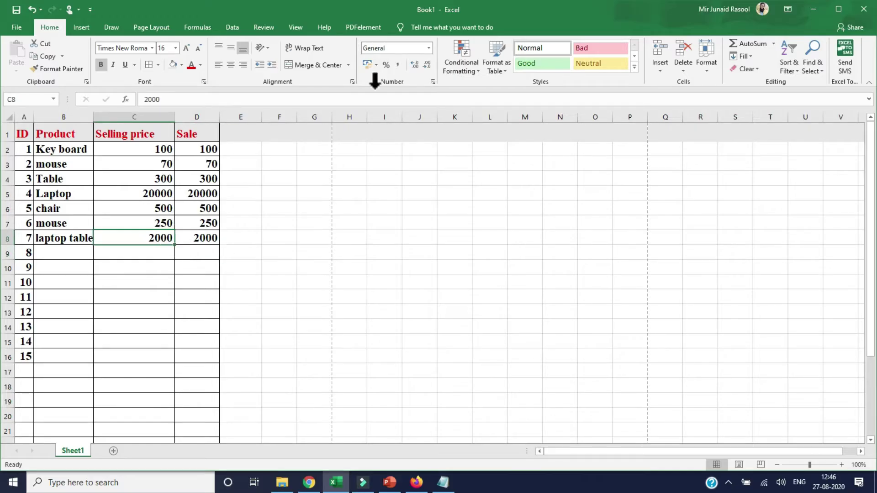
Format C8's 2000 as Number, then Currency, then Accounting
click(429, 49)
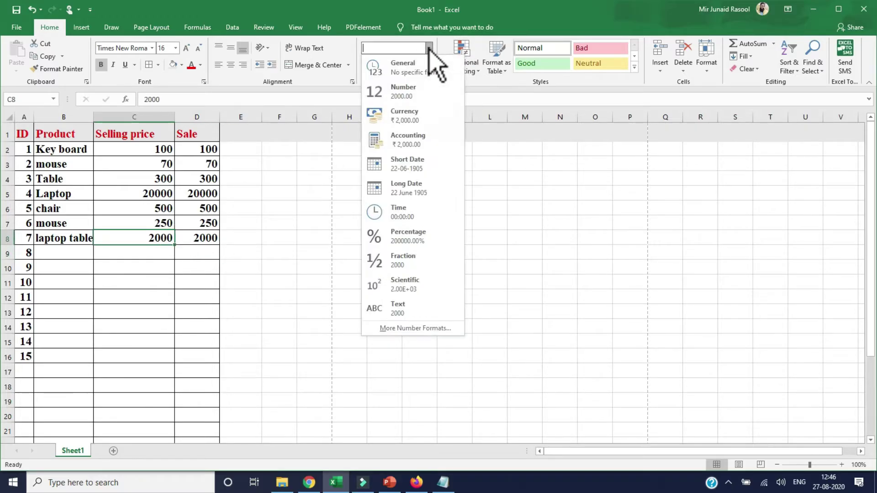
click(406, 90)
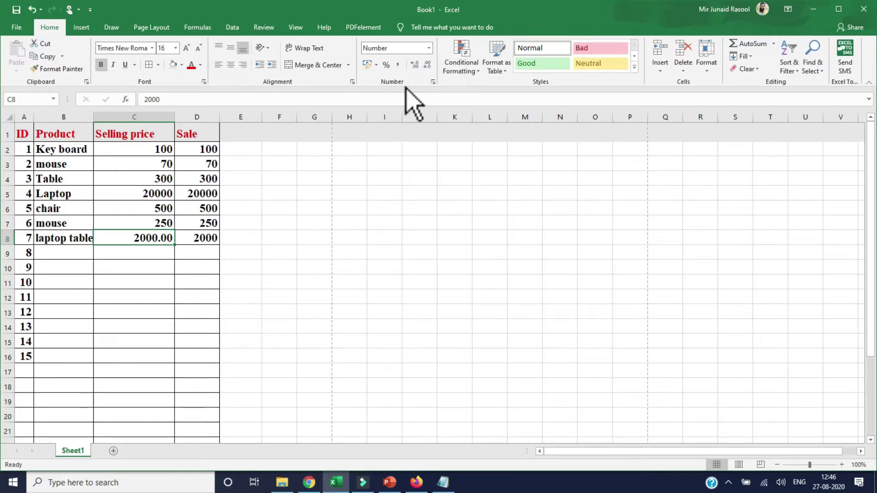
click(430, 48)
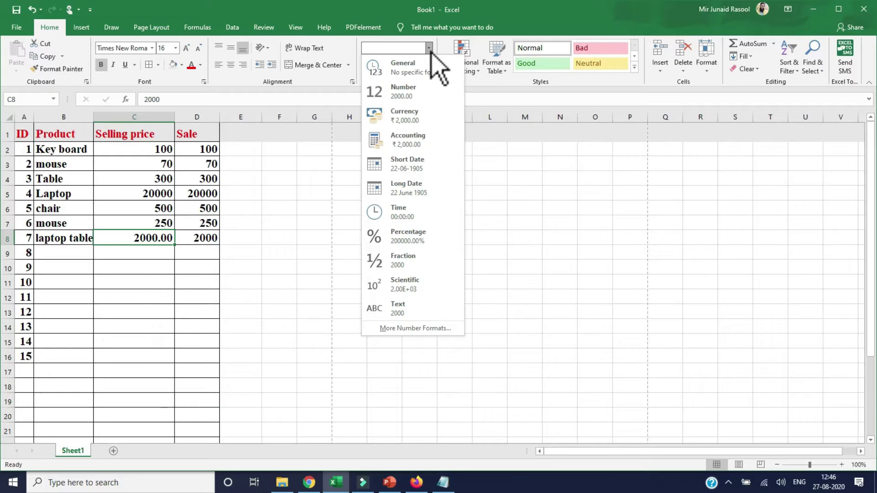
click(406, 120)
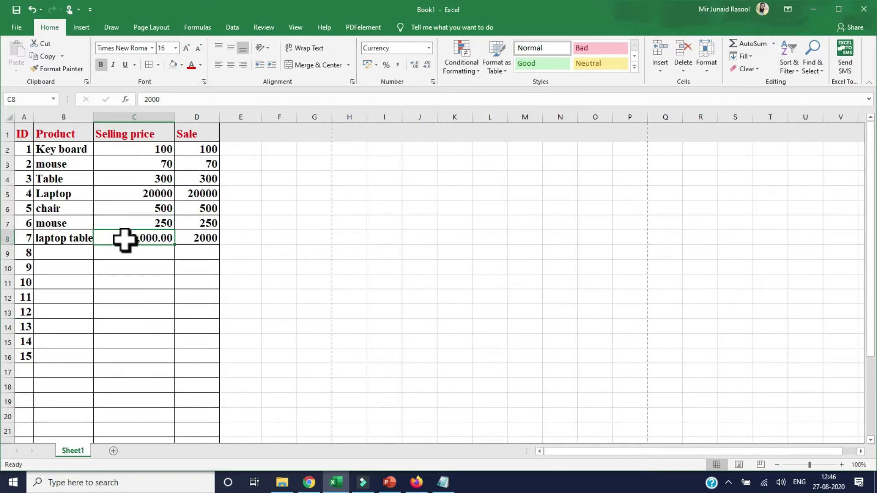
click(429, 48)
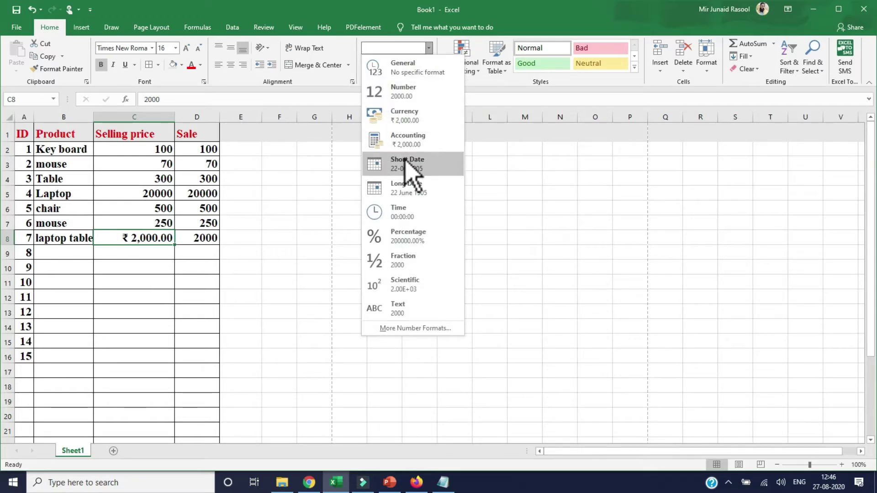
click(404, 140)
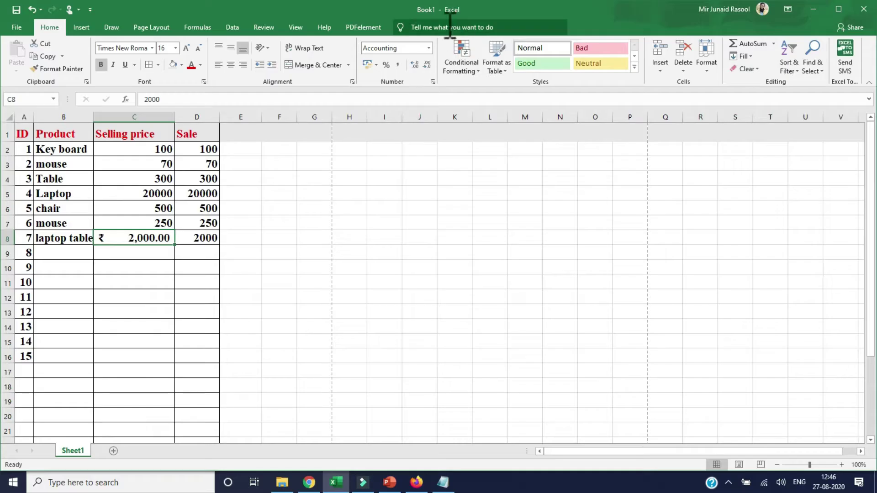
Switch C8 to Fraction, then Percentage, and back to General
click(429, 48)
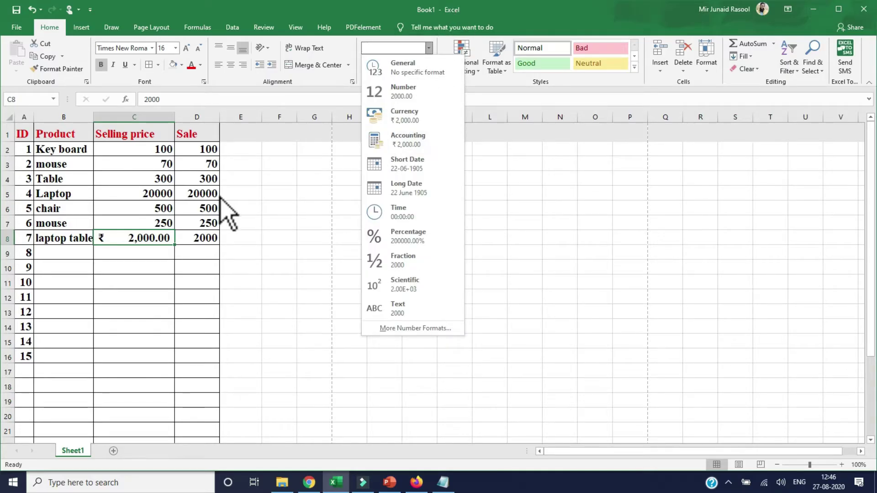
click(381, 263)
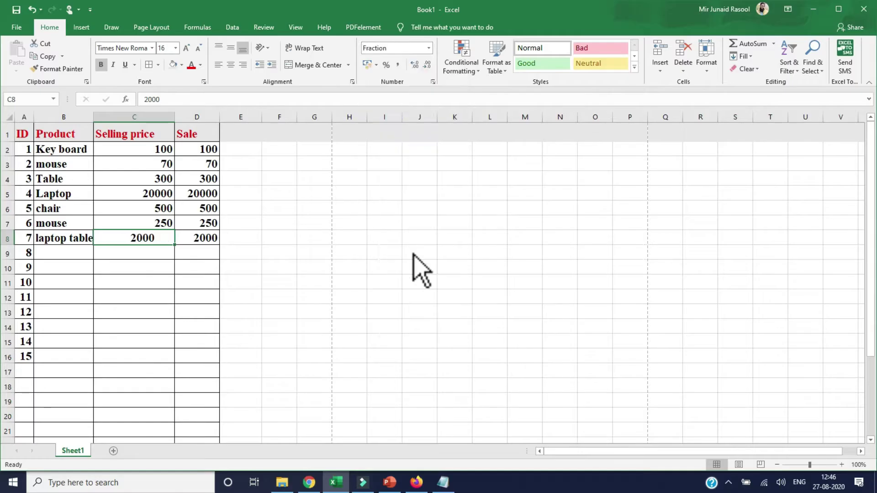
click(429, 48)
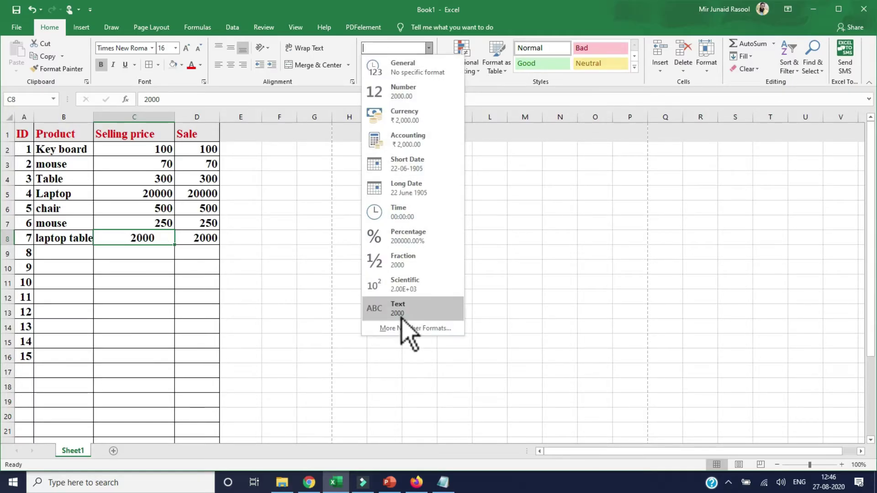
click(402, 237)
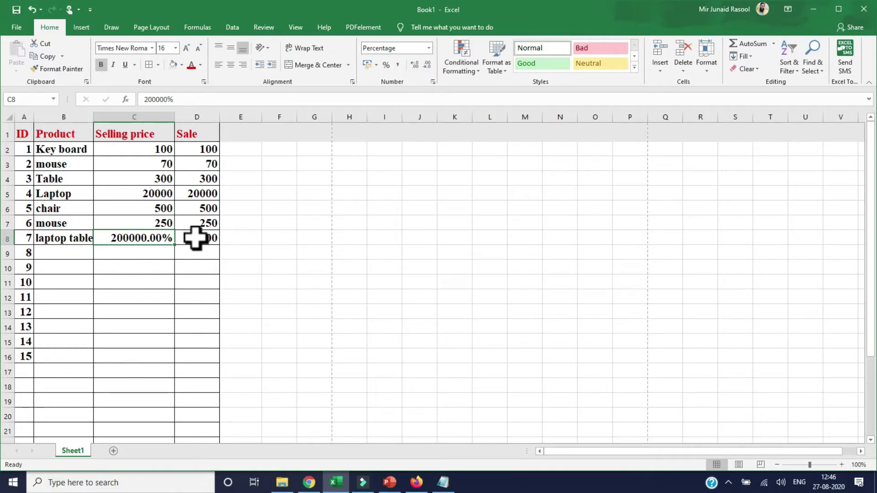
click(429, 49)
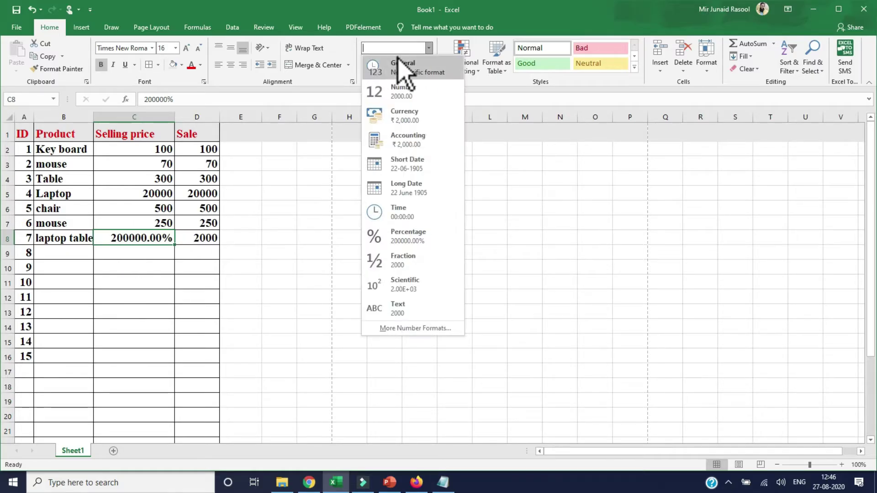
click(393, 72)
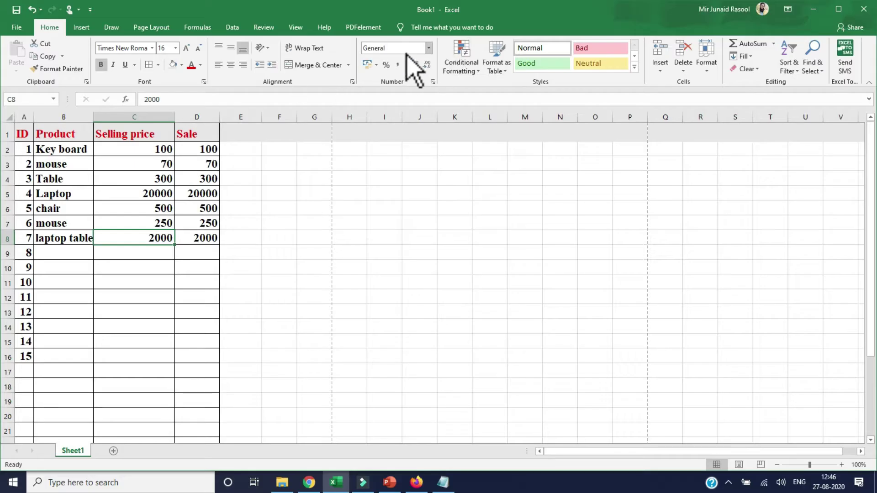
click(376, 65)
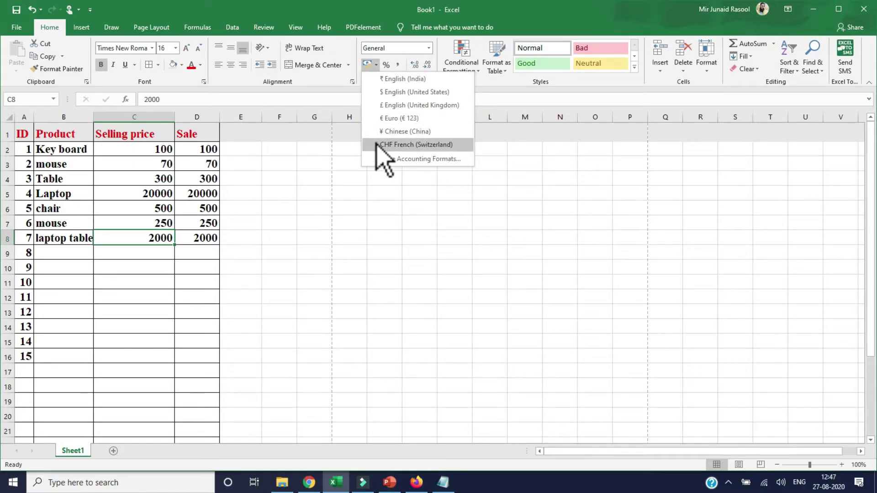
Apply Percent Style and then Comma Style to C8, undoing each one
click(337, 219)
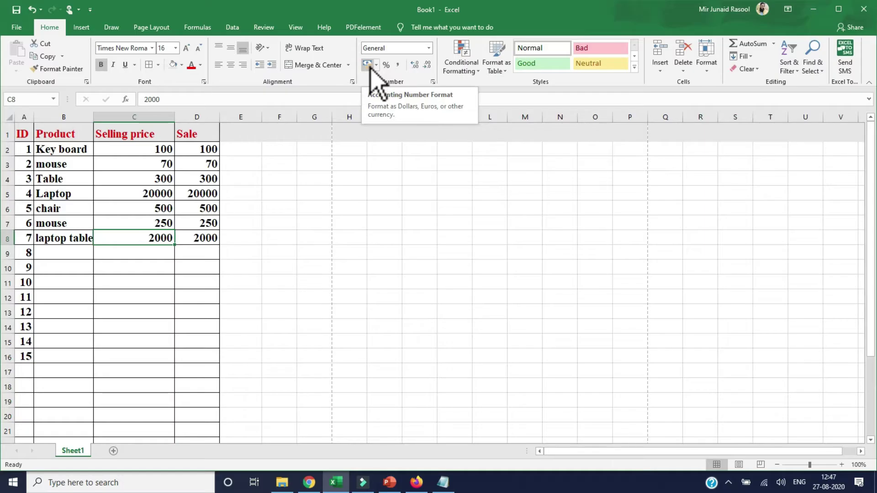
click(386, 64)
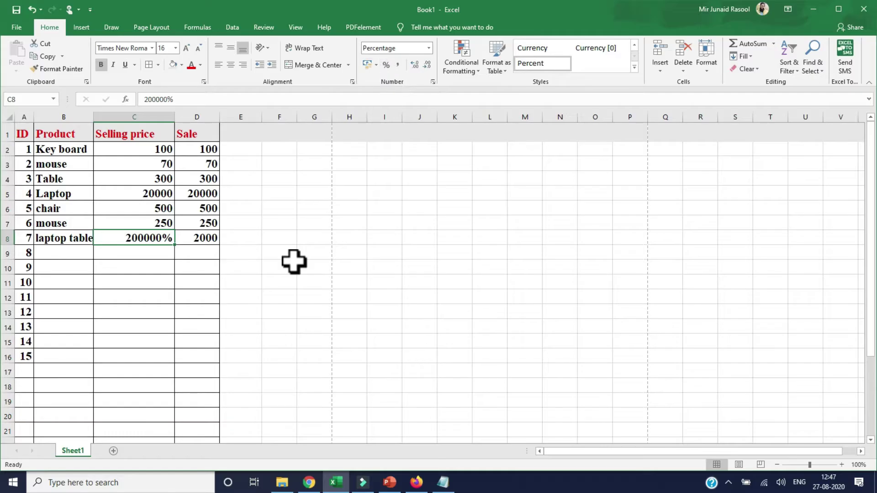
key(ctrl+z)
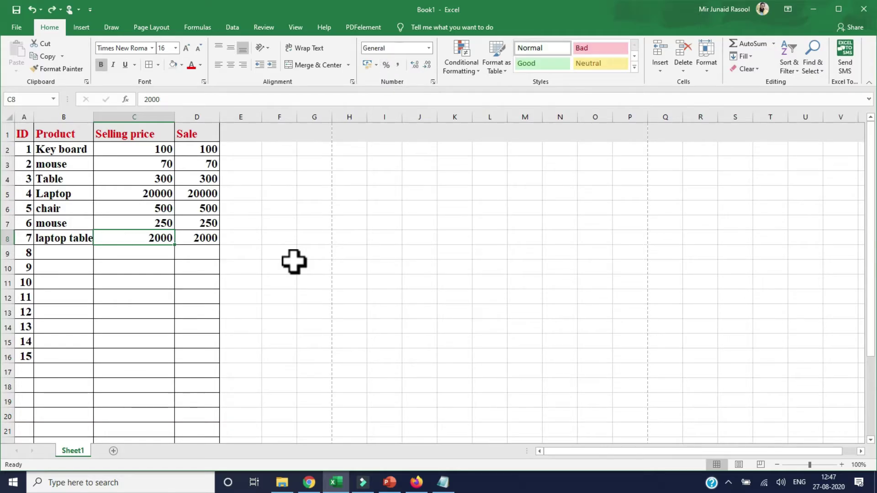
click(397, 64)
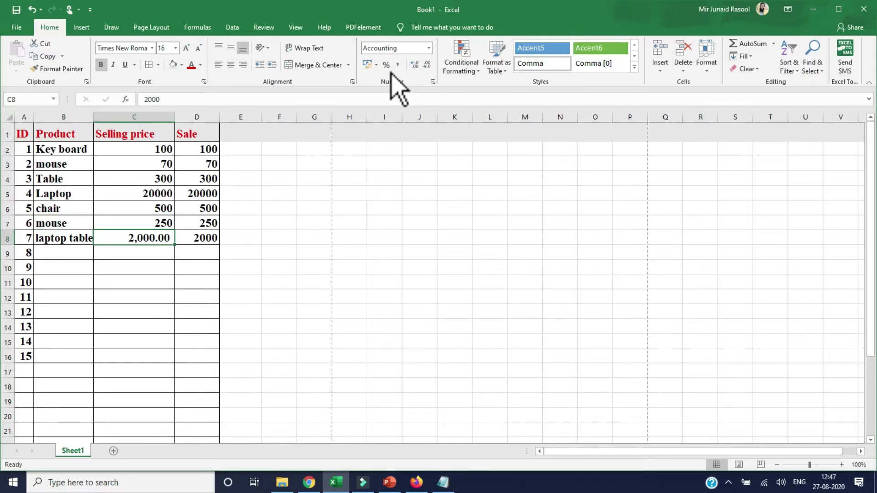
key(ctrl+z)
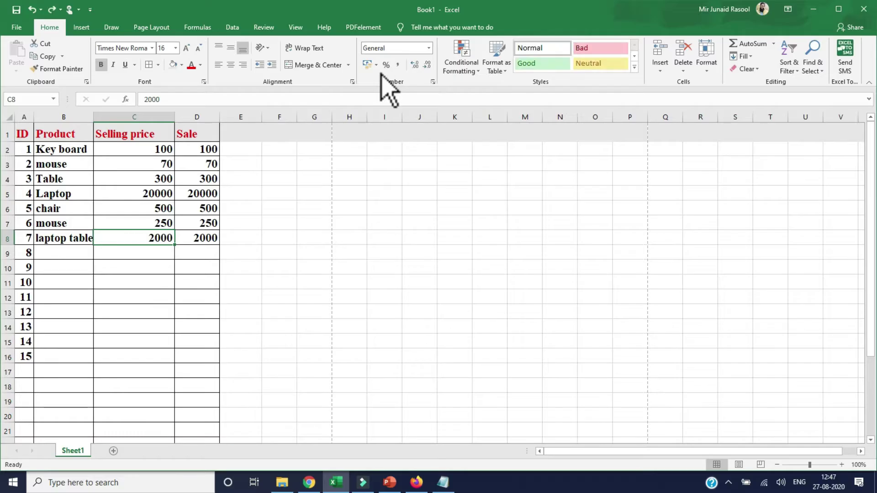
Add two decimal places to C8's 2000
click(414, 65)
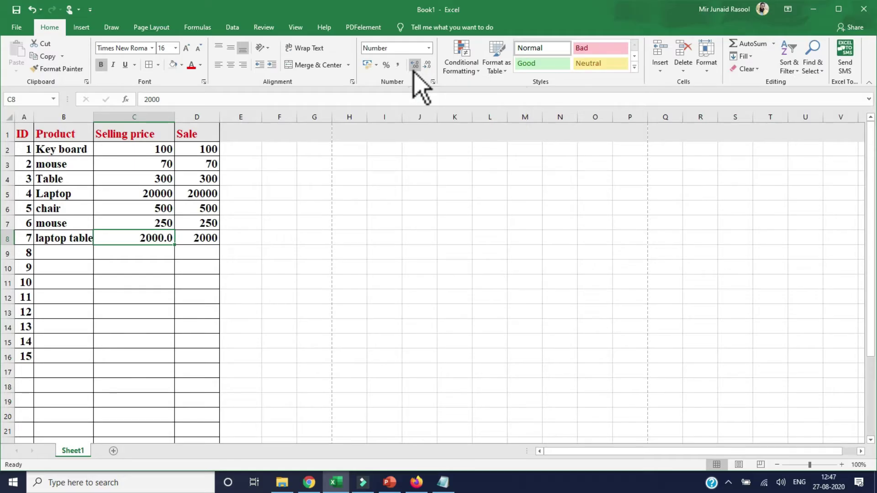
click(414, 65)
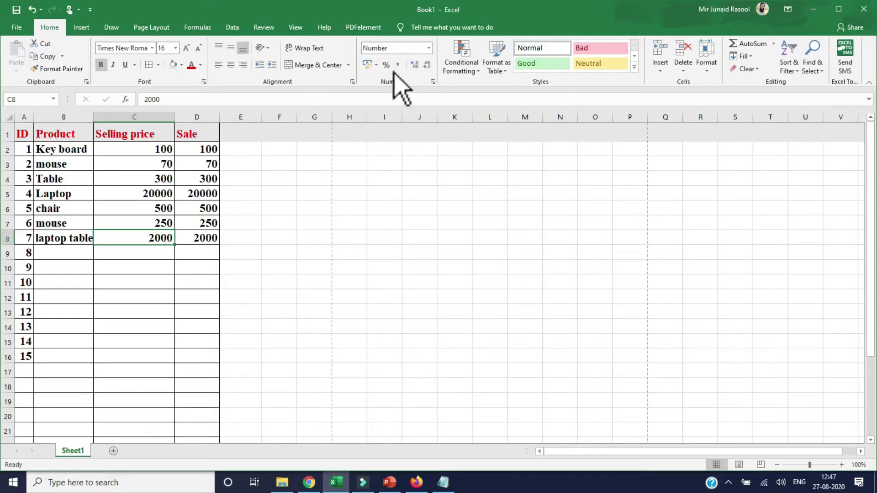
click(429, 48)
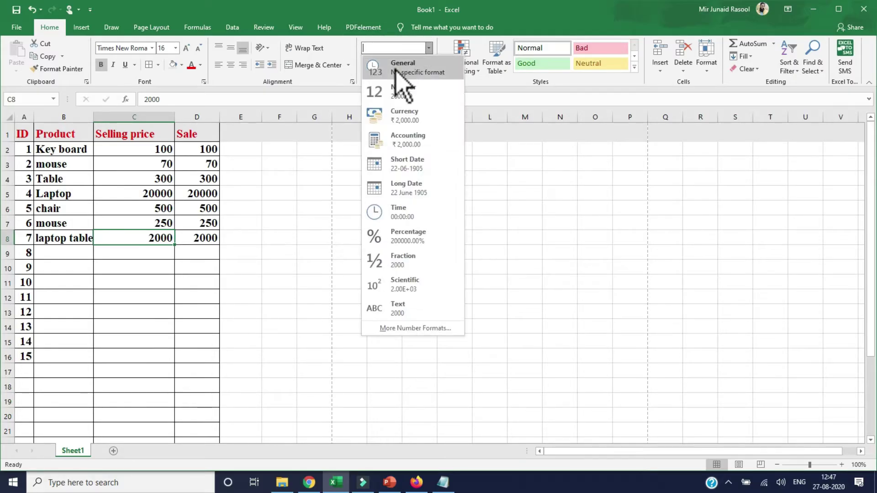
Switch C8 to the General number format so the laptop price reads 2000
click(401, 68)
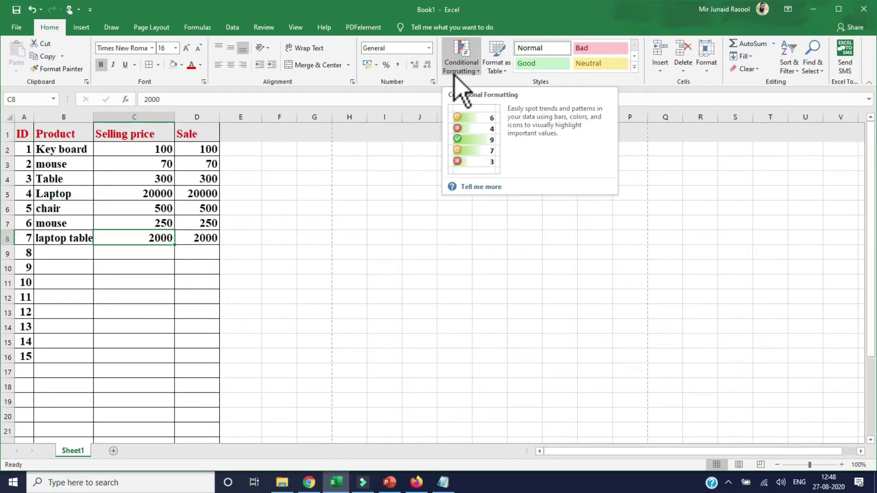
click(500, 80)
click(501, 74)
click(502, 76)
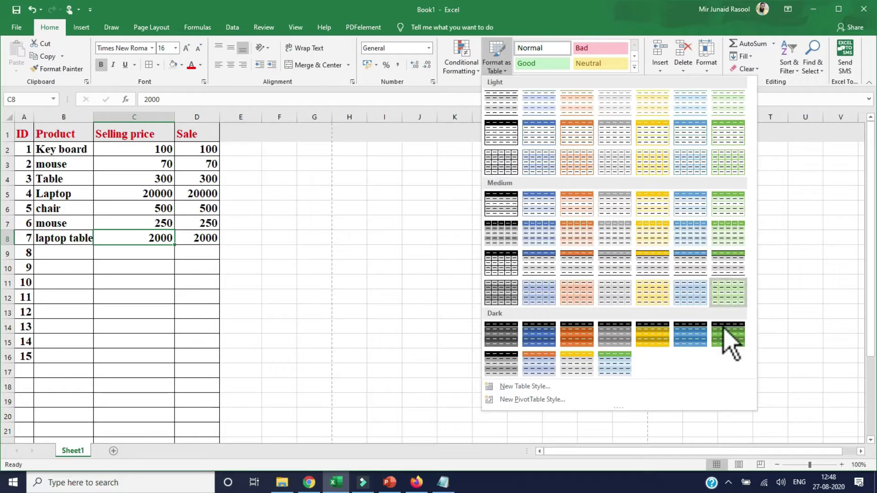
click(495, 77)
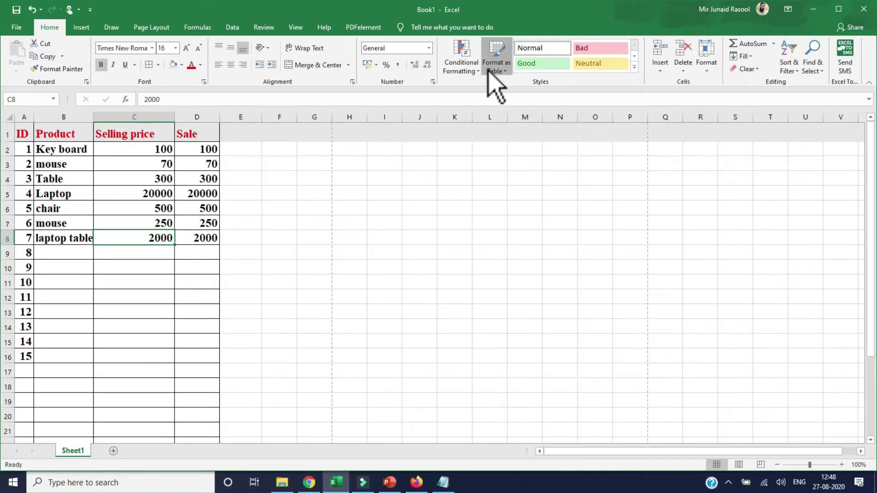
drag(15, 130, 209, 237)
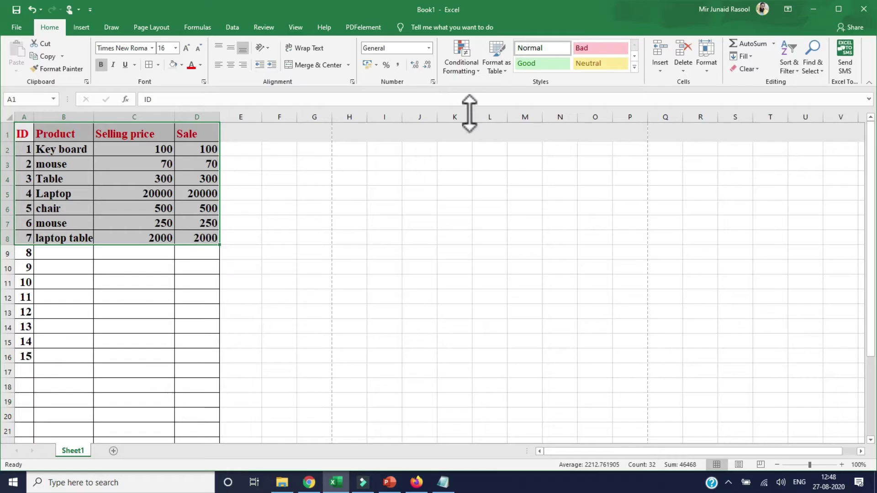
click(496, 68)
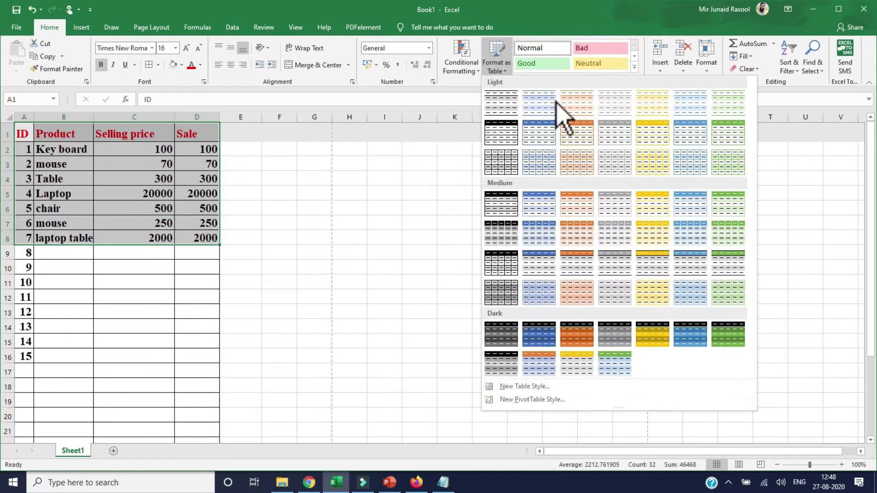
click(613, 330)
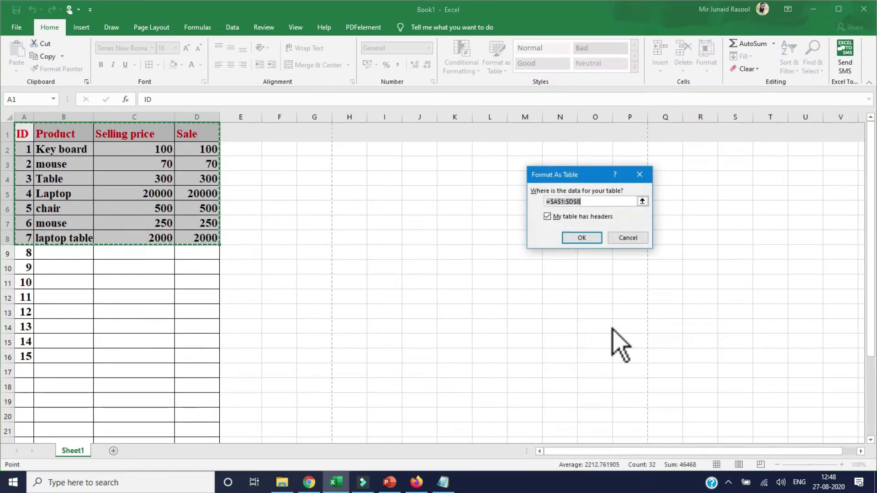
click(583, 237)
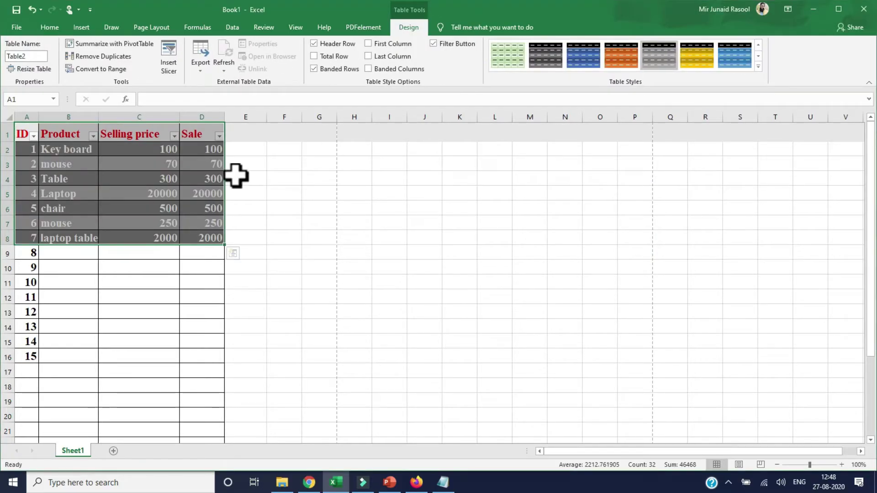
click(170, 268)
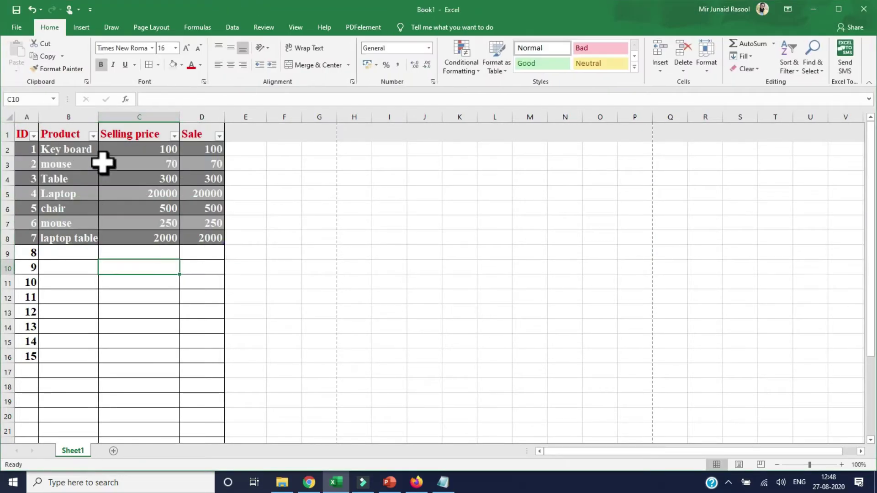
click(174, 136)
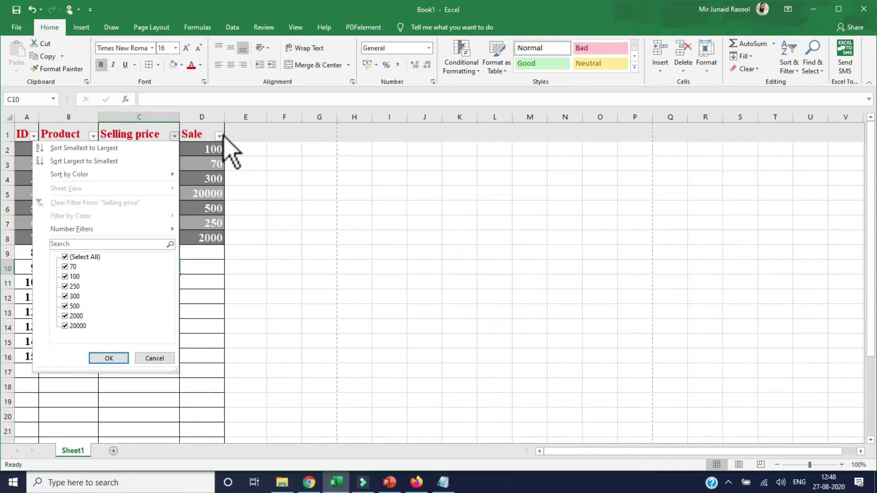
click(270, 187)
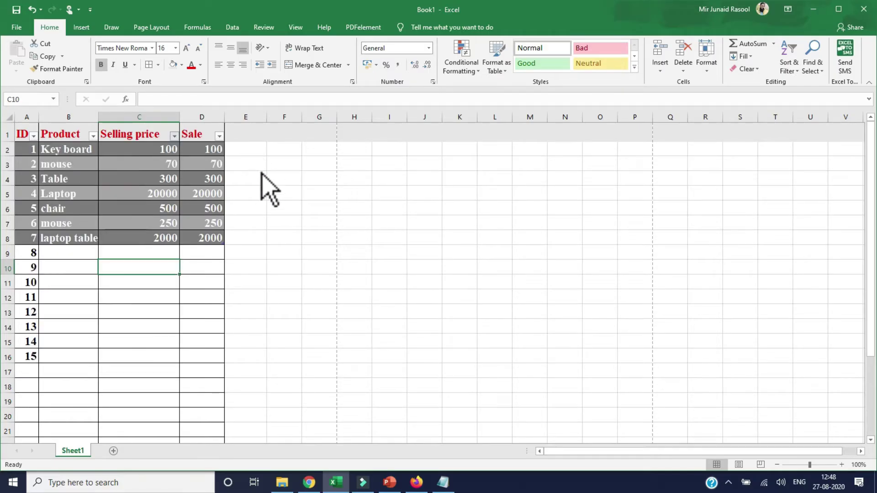
click(92, 136)
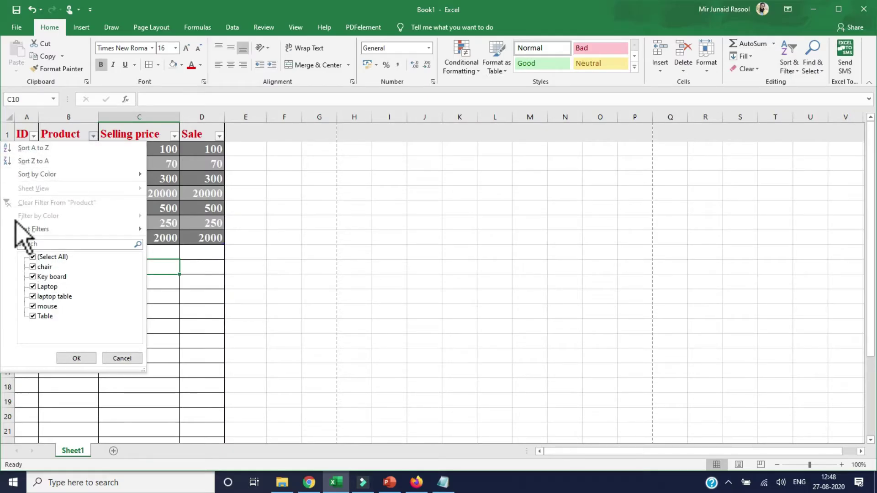
click(204, 363)
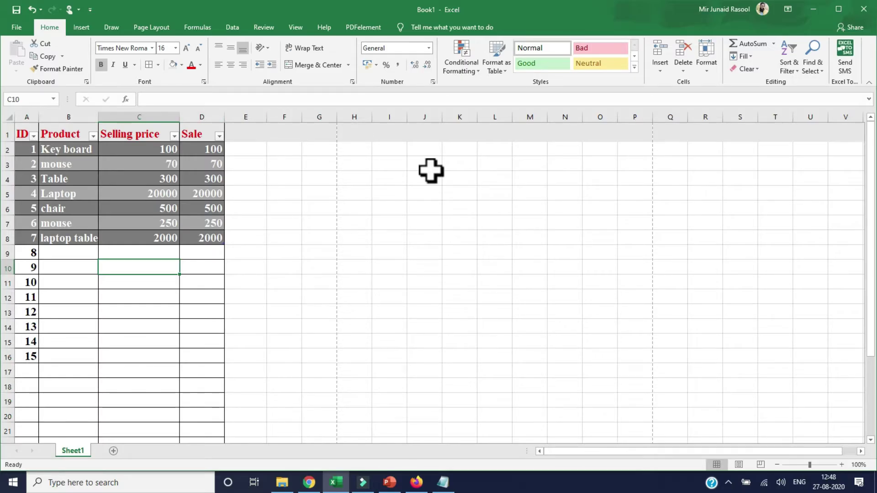
key(ctrl+z)
key(ctrl+q)
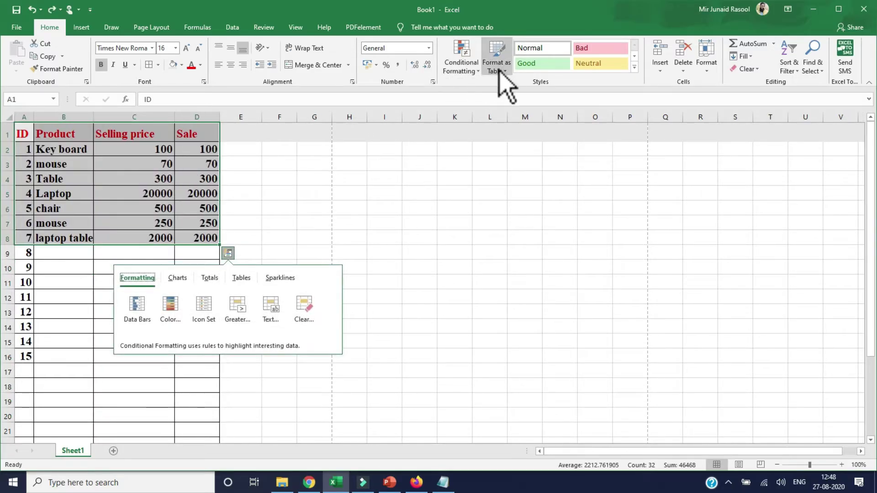
click(497, 69)
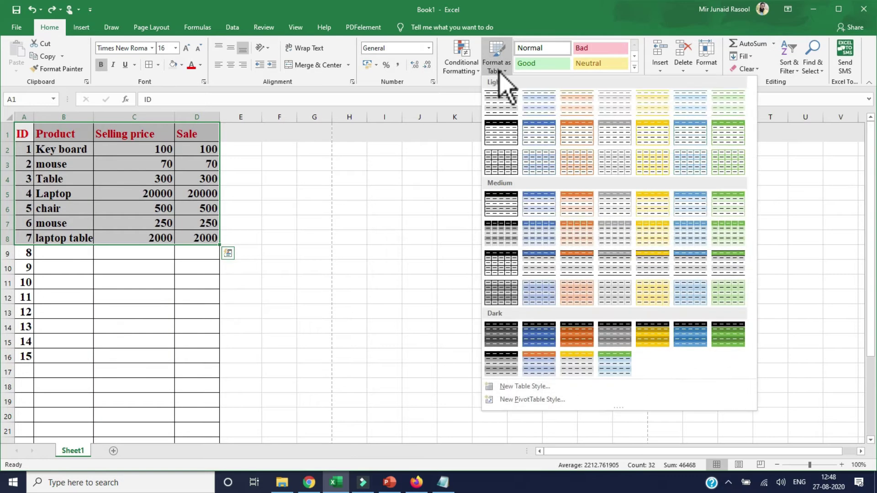
click(688, 135)
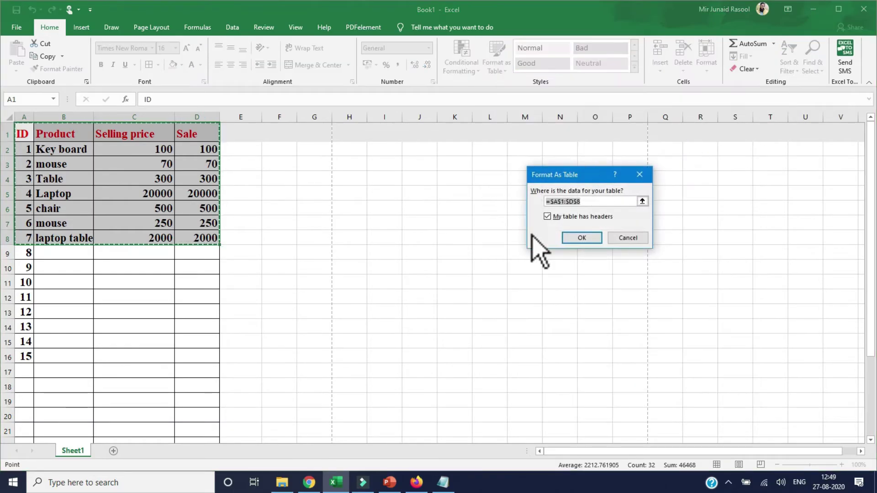
click(580, 237)
drag(171, 224, 264, 234)
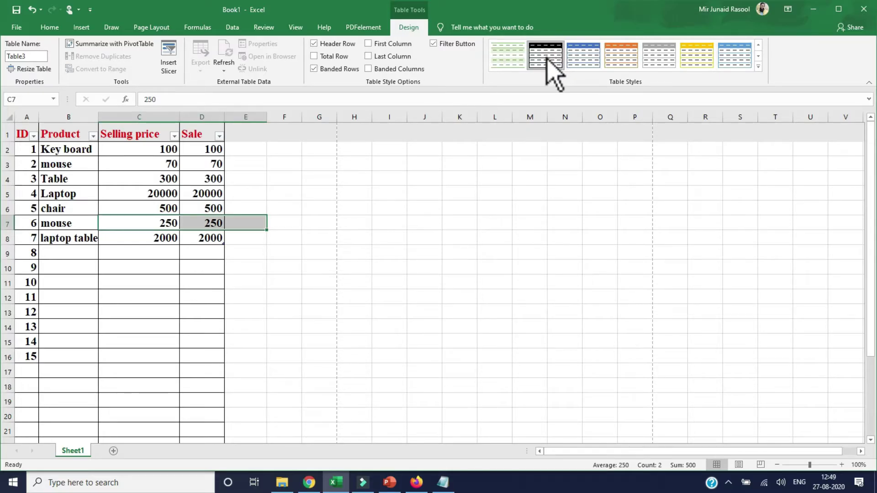
click(508, 57)
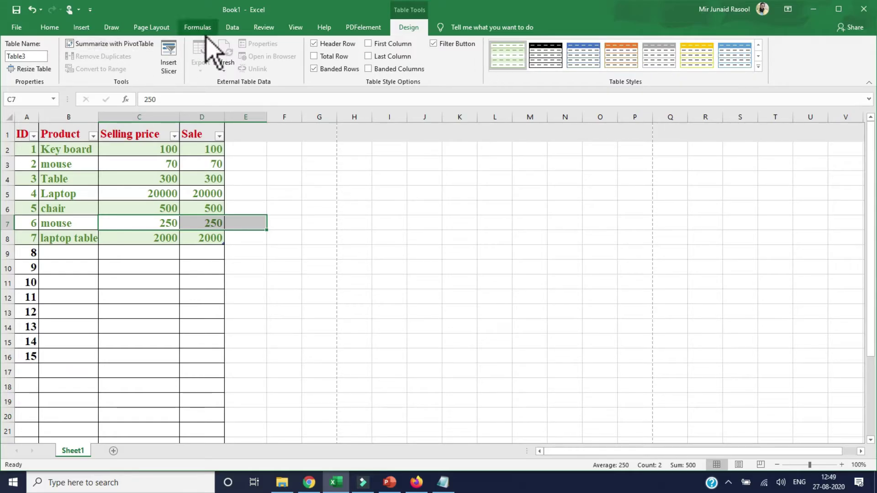
click(49, 27)
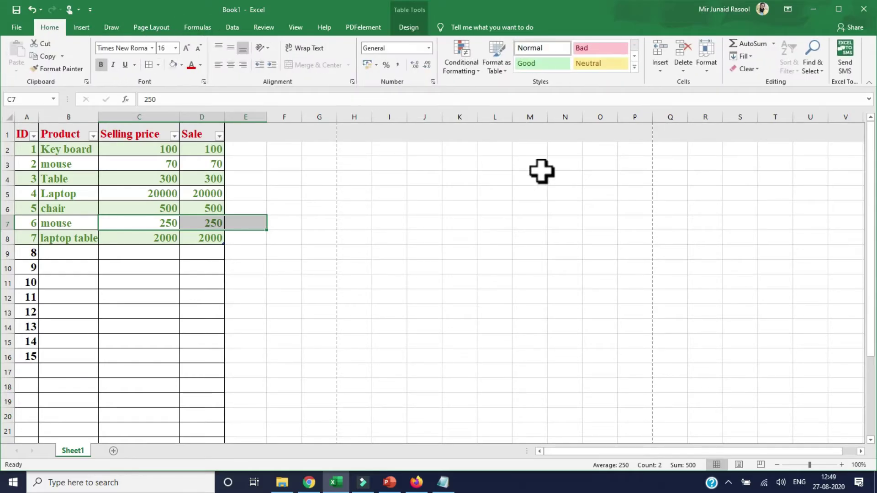
key(ctrl+z)
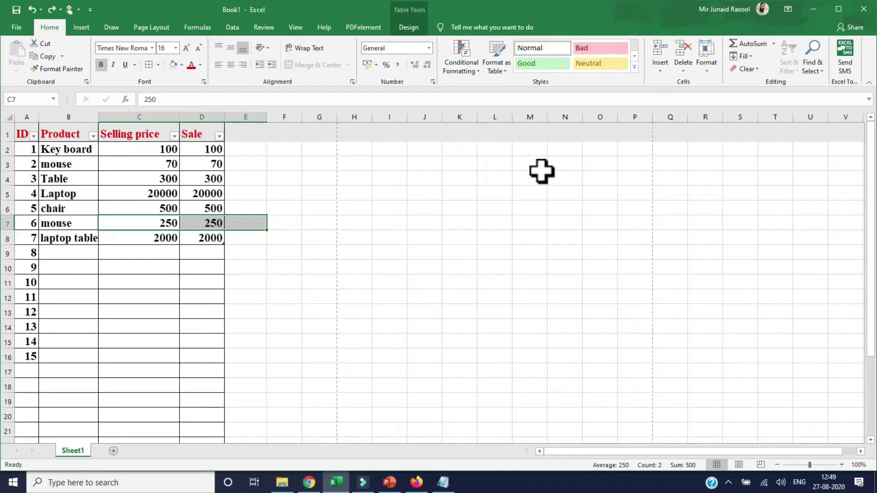
key(ctrl+z)
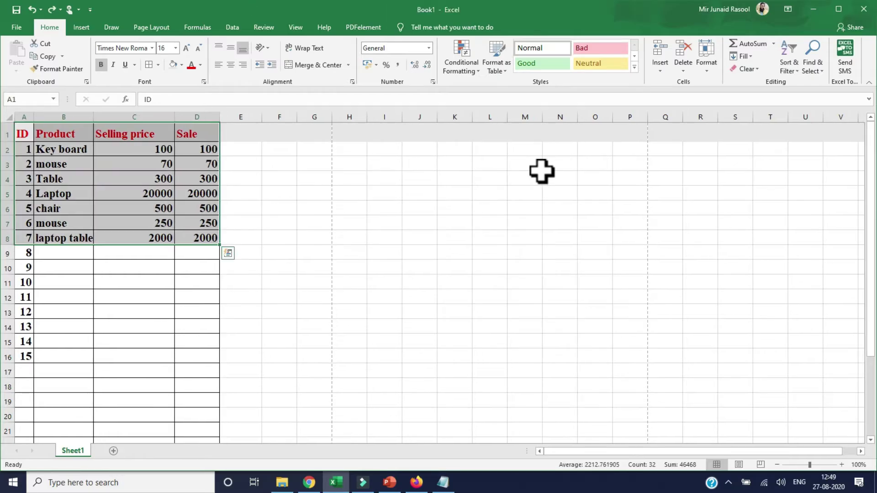
click(498, 66)
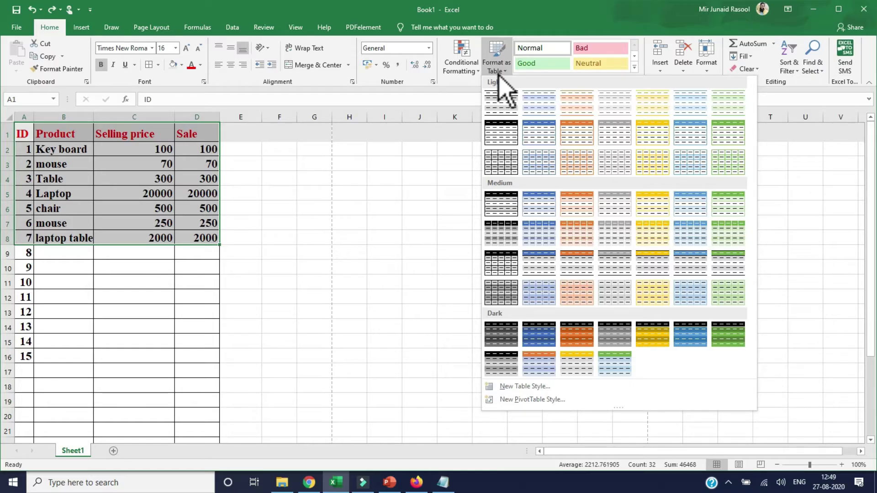
click(503, 75)
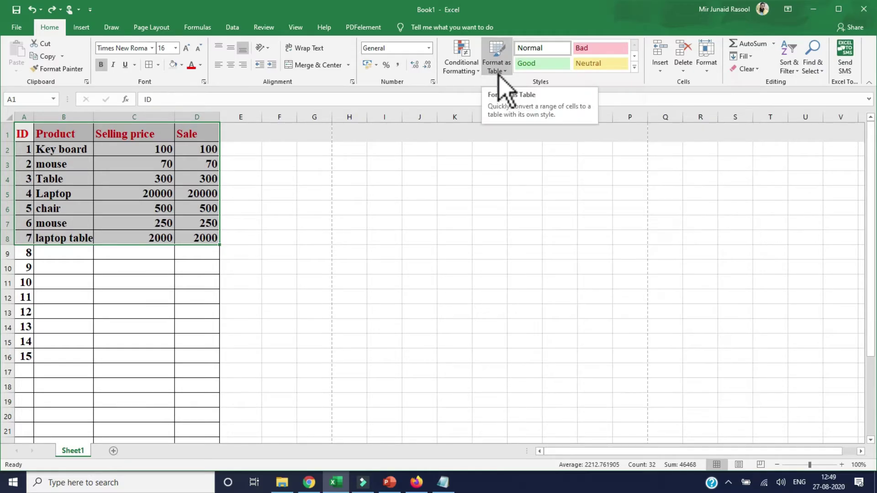
click(635, 67)
click(475, 82)
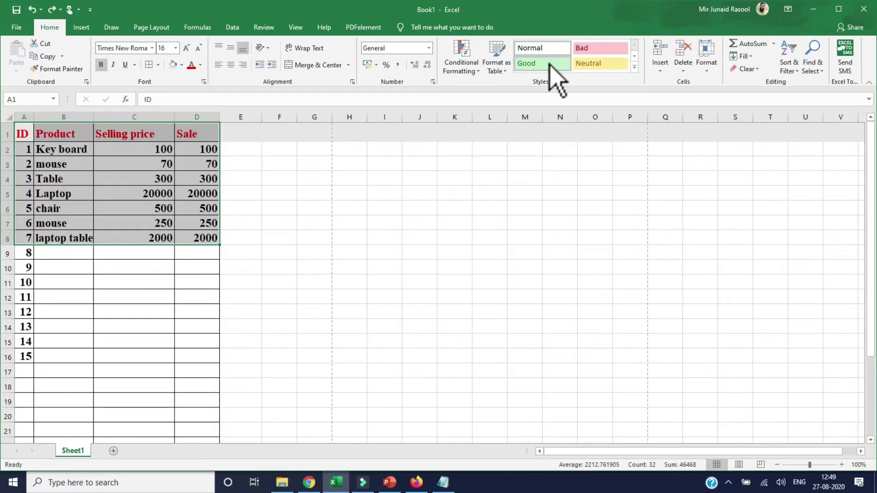
click(145, 221)
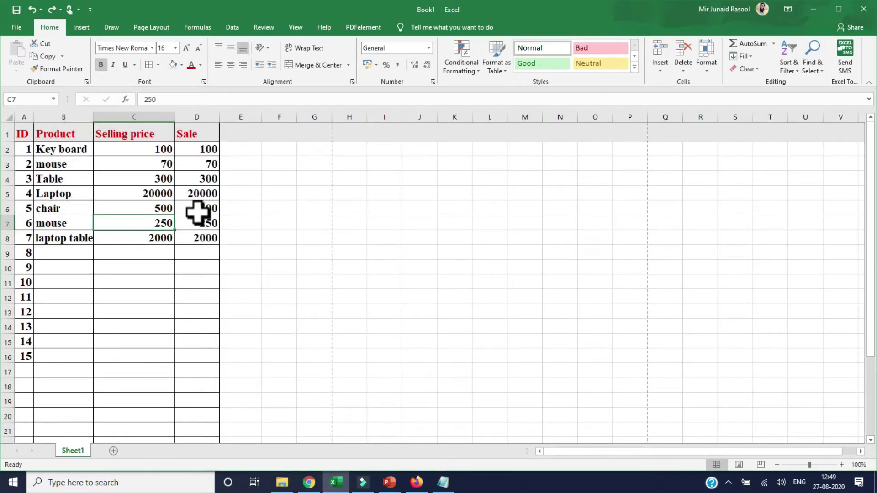
click(196, 195)
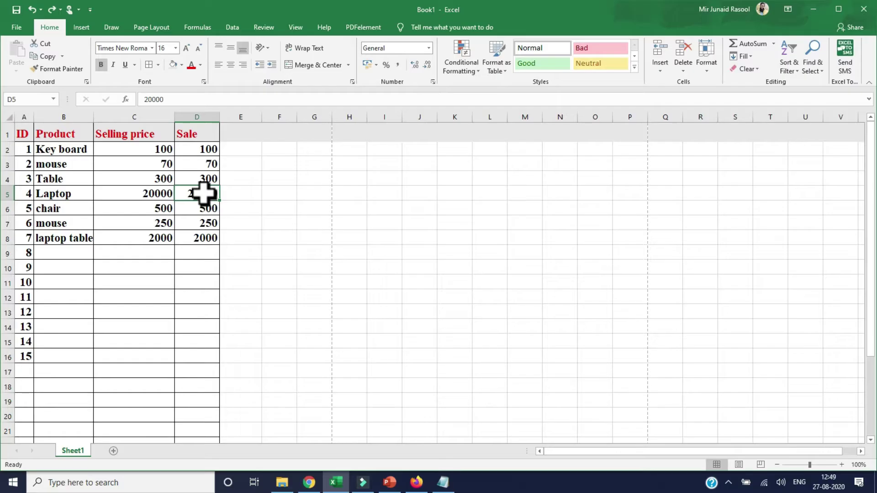
click(532, 67)
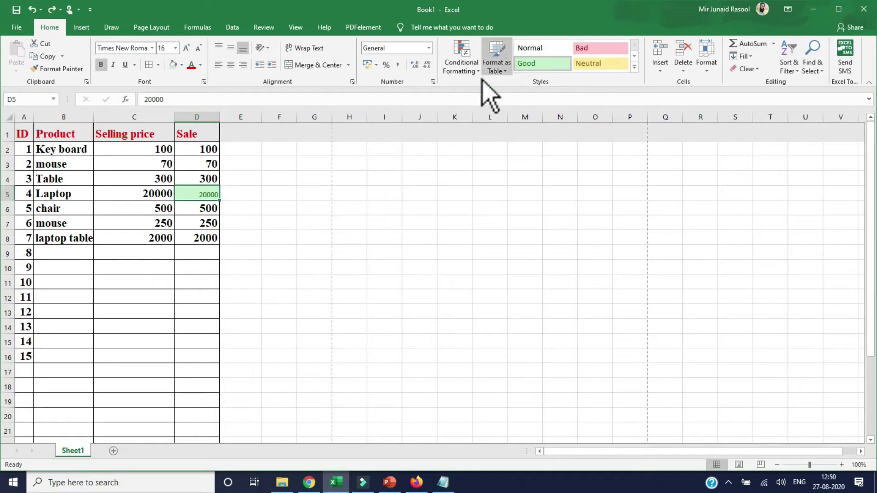
click(201, 168)
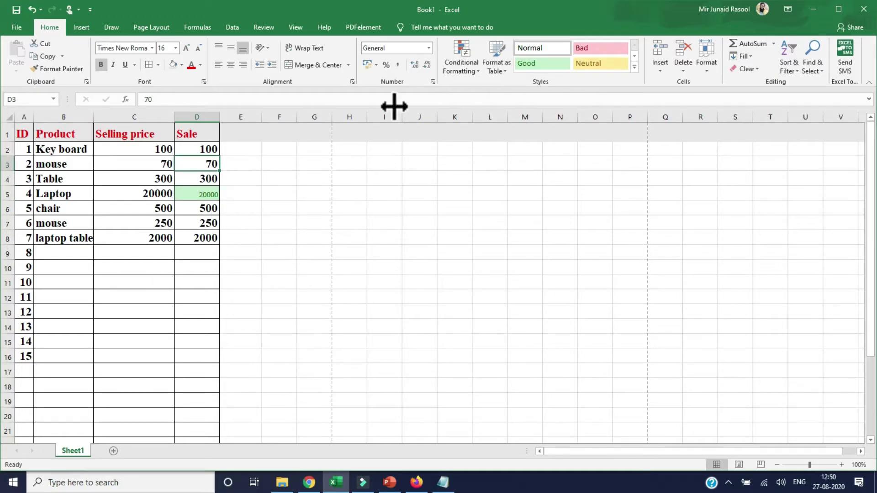
click(599, 51)
click(205, 239)
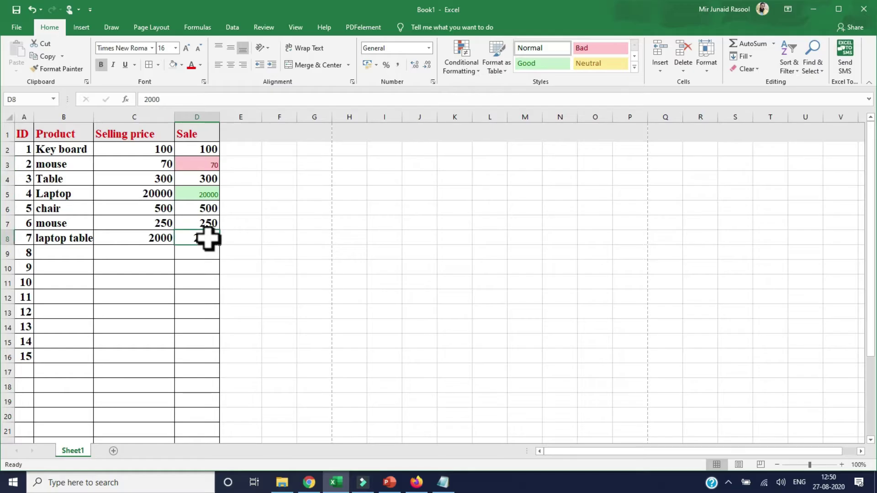
click(607, 65)
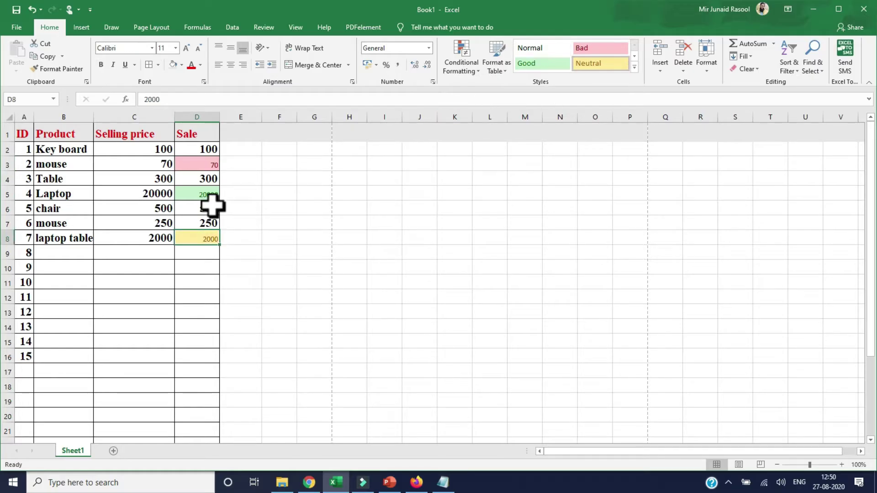
click(537, 47)
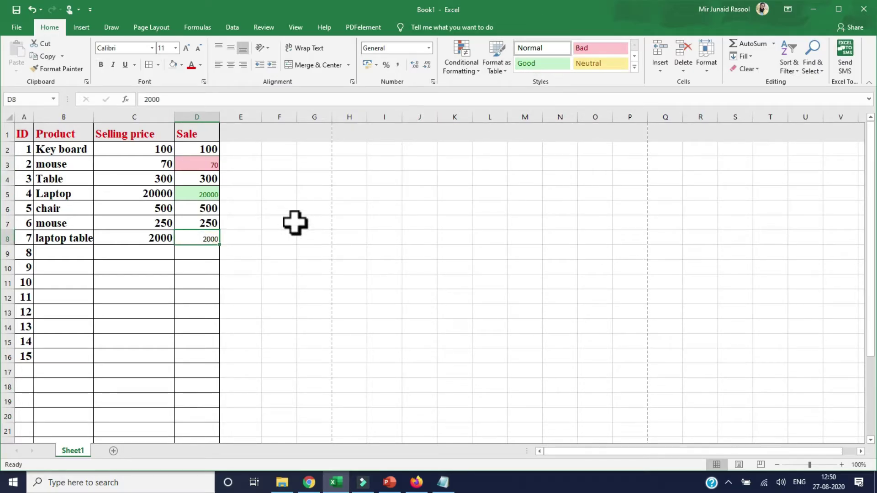
key(ctrl+z)
key(ctrl+z)
key(ctrl+z)
key(ctrl+z)
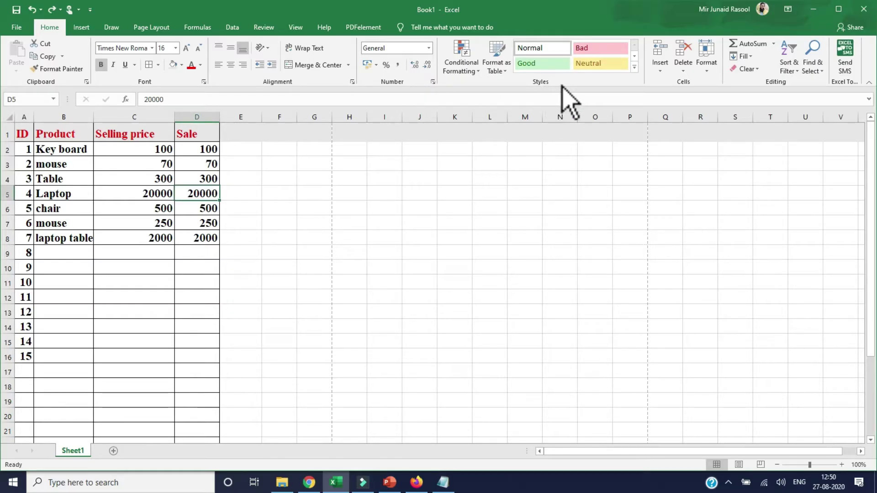
Insert a cell at D8 shifting the 2000 sale right, undo it, and reopen the Insert choices
click(667, 71)
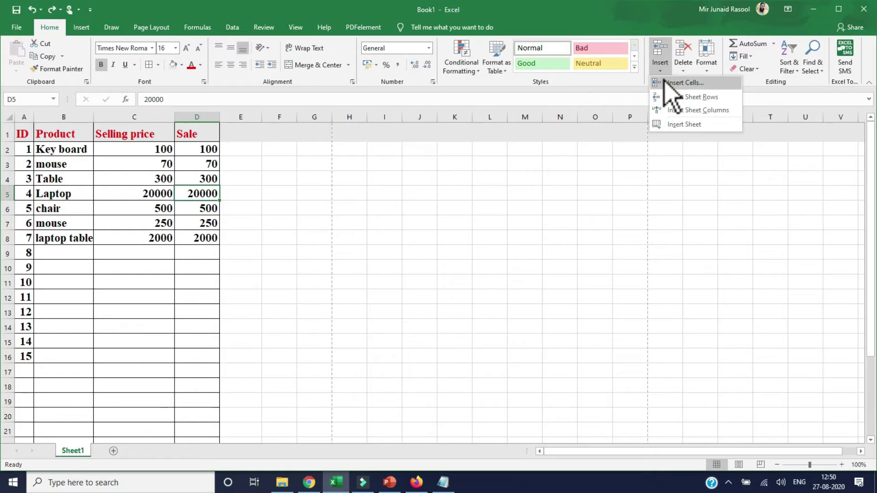
click(208, 237)
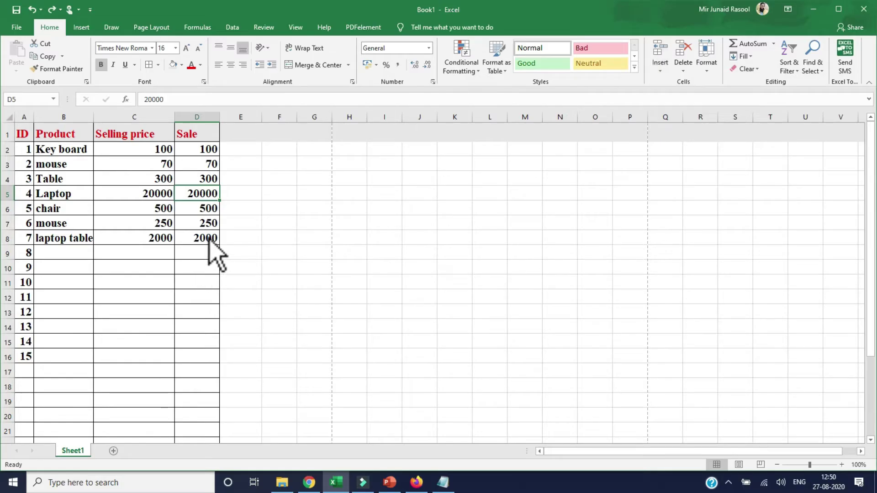
click(207, 237)
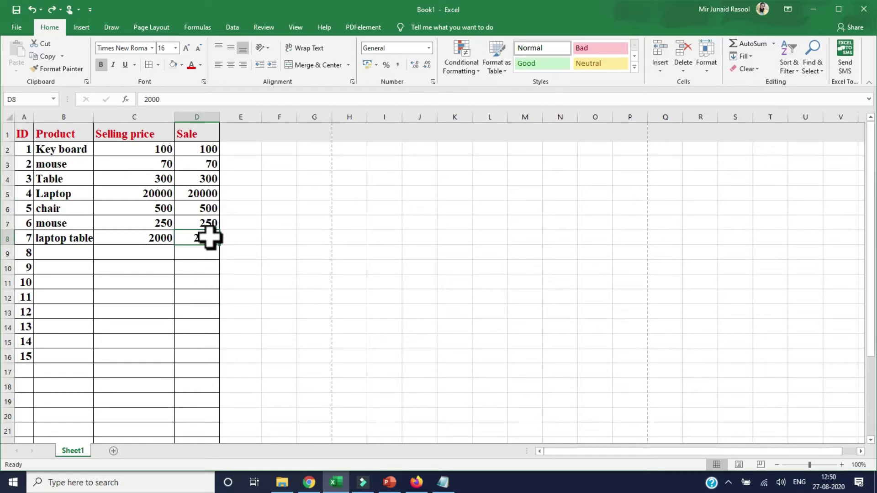
click(663, 70)
click(671, 83)
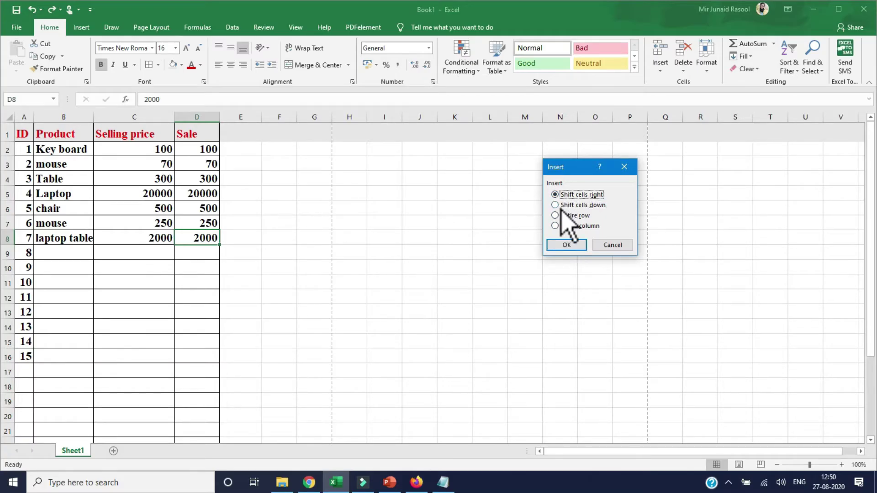
click(561, 246)
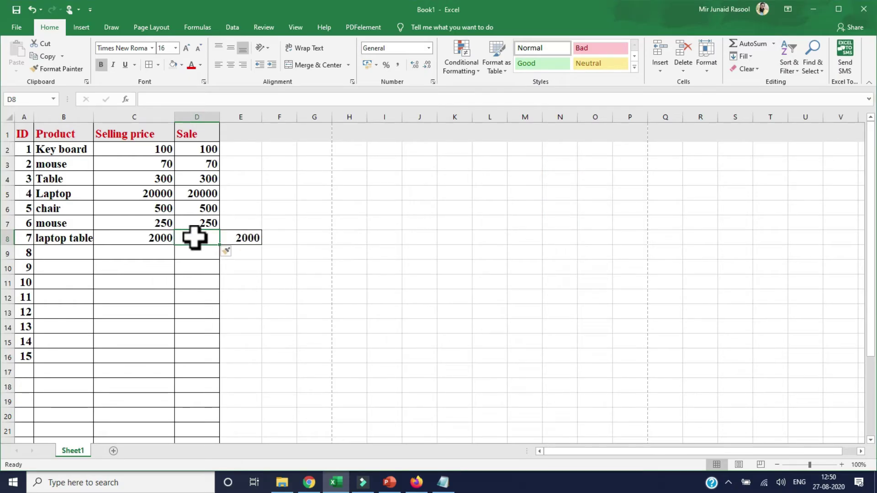
key(ctrl+z)
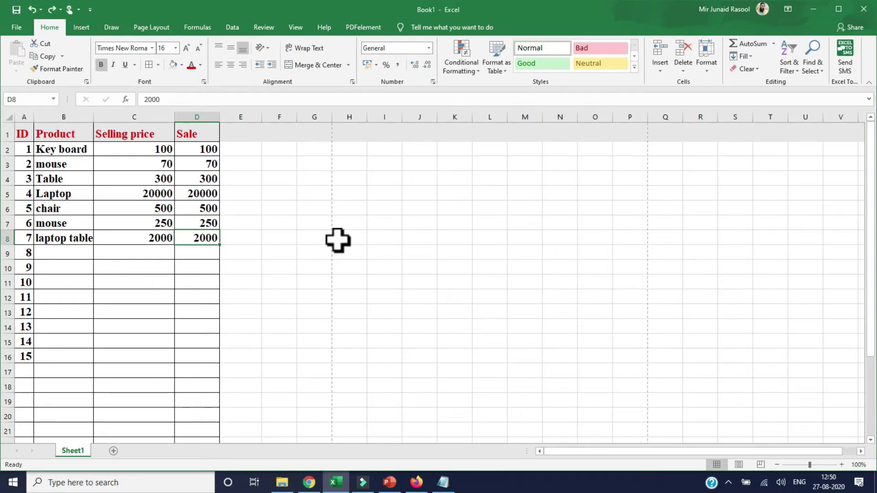
click(665, 74)
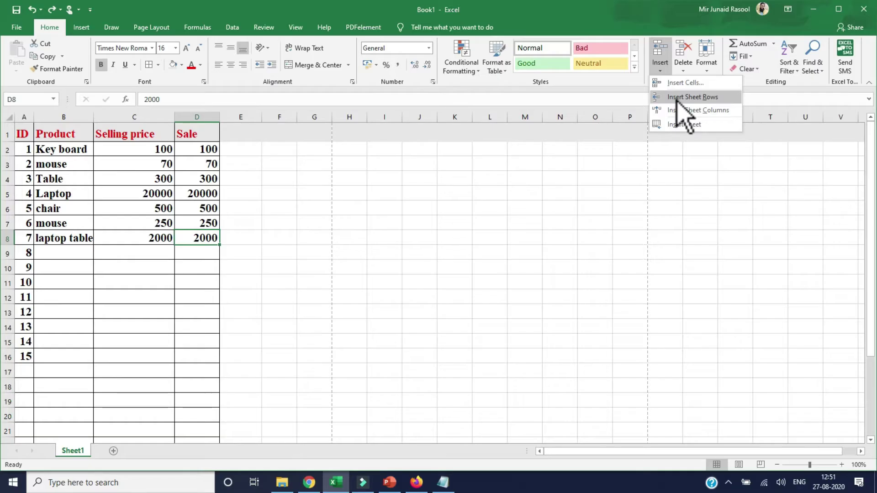
Insert a blank row at row 7, undo it, then show the Delete choices
click(660, 68)
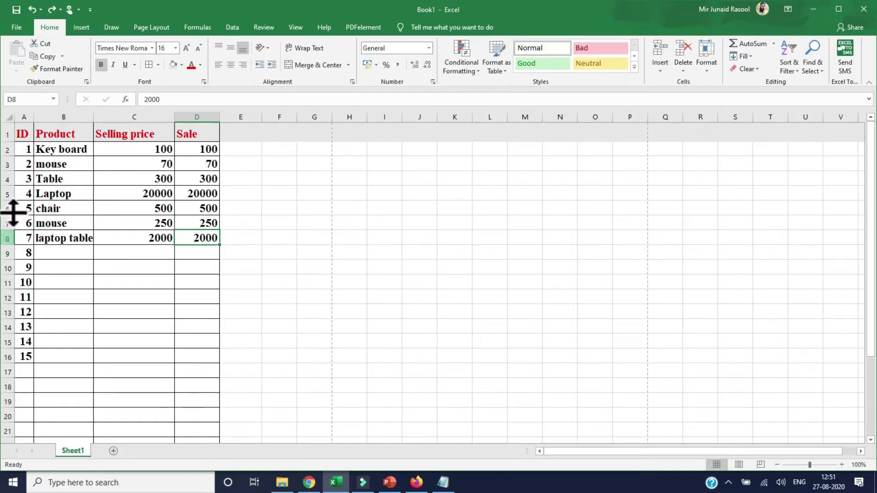
right_click(3, 223)
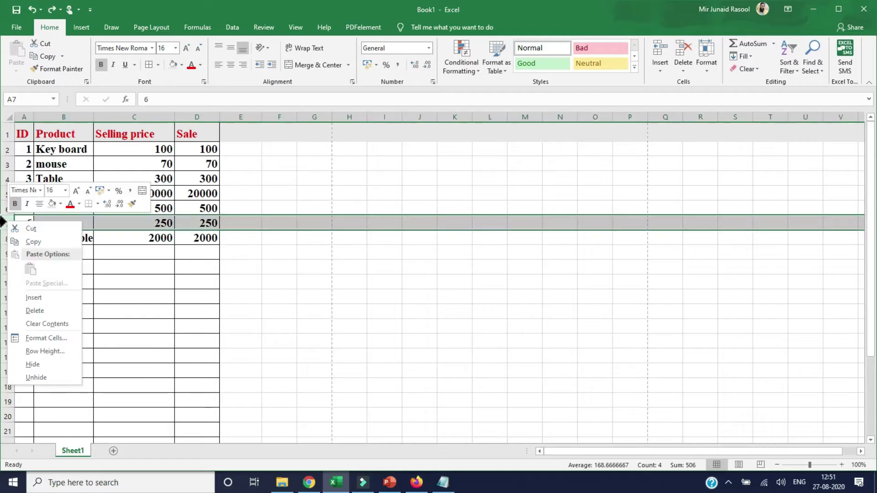
click(33, 297)
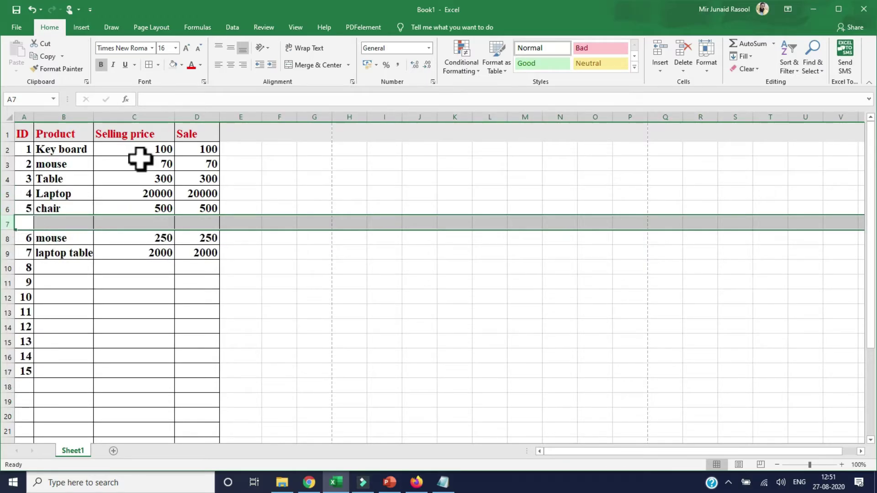
key(ctrl+z)
click(454, 208)
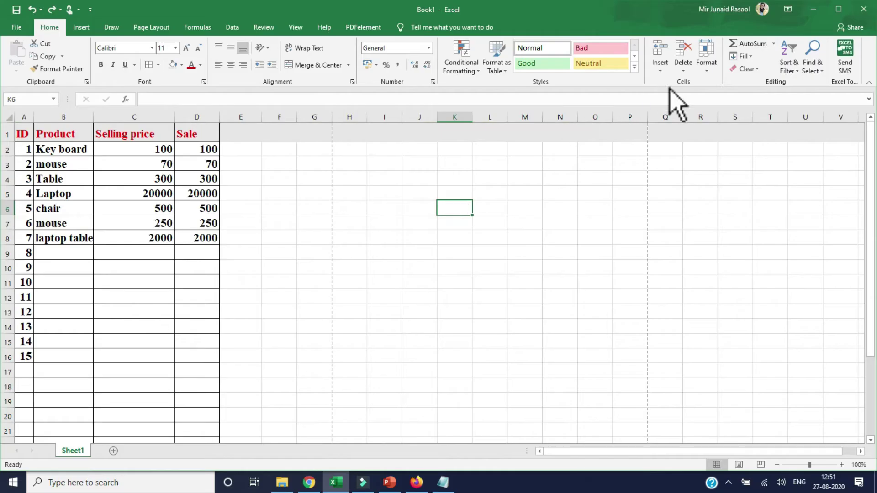
click(683, 70)
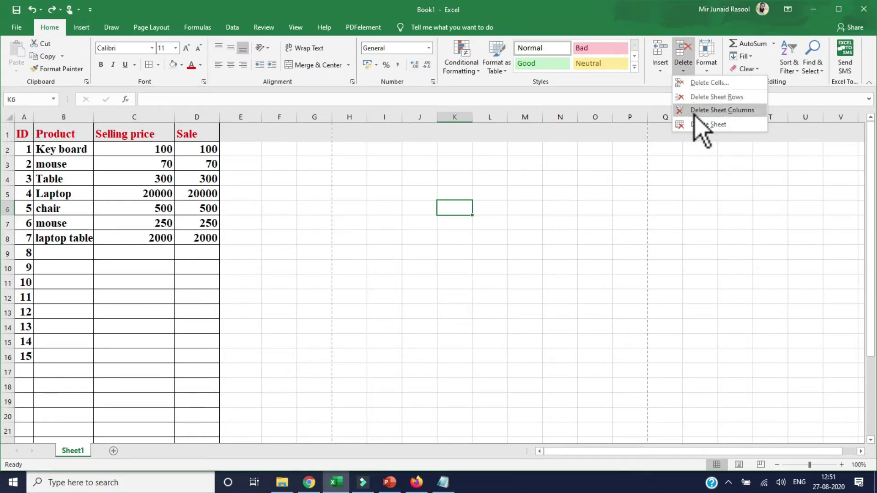
Delete the Table row 4 from its row menu, then undo the deletion
click(6, 179)
click(6, 179)
right_click(6, 180)
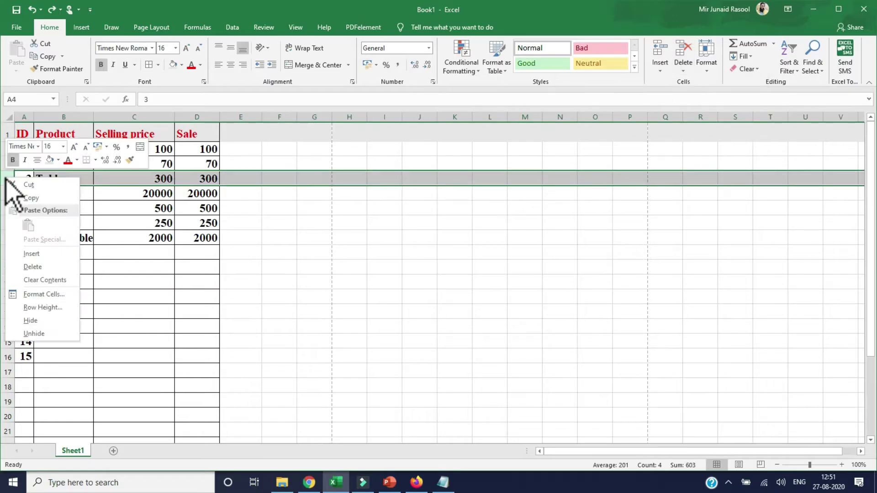
click(32, 269)
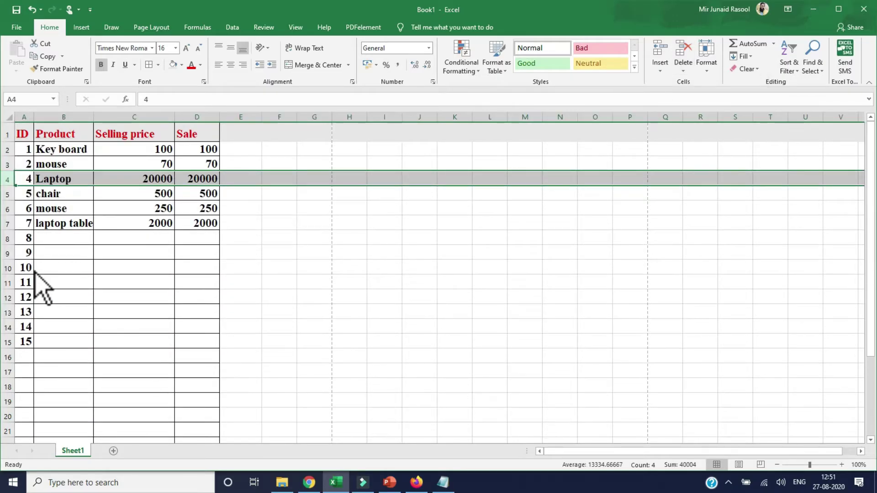
key(ctrl+z)
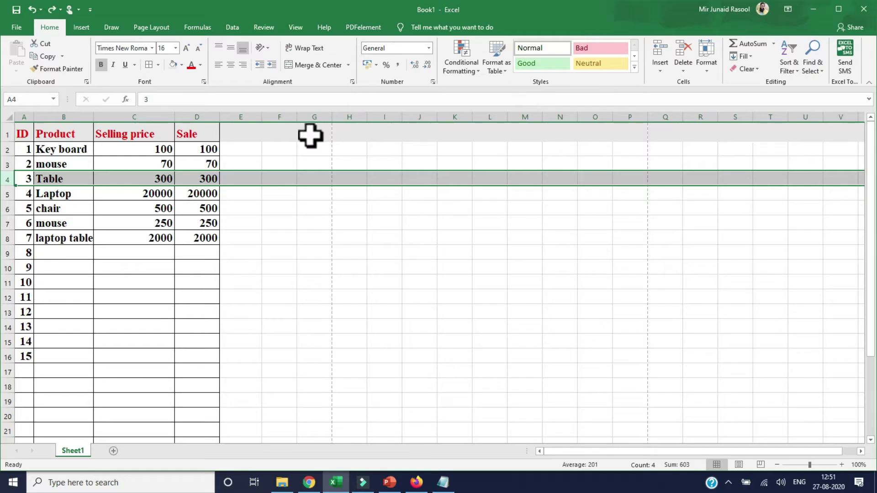
Delete row 4 with Delete Sheet Rows, restore it, and show the Format choices
click(681, 64)
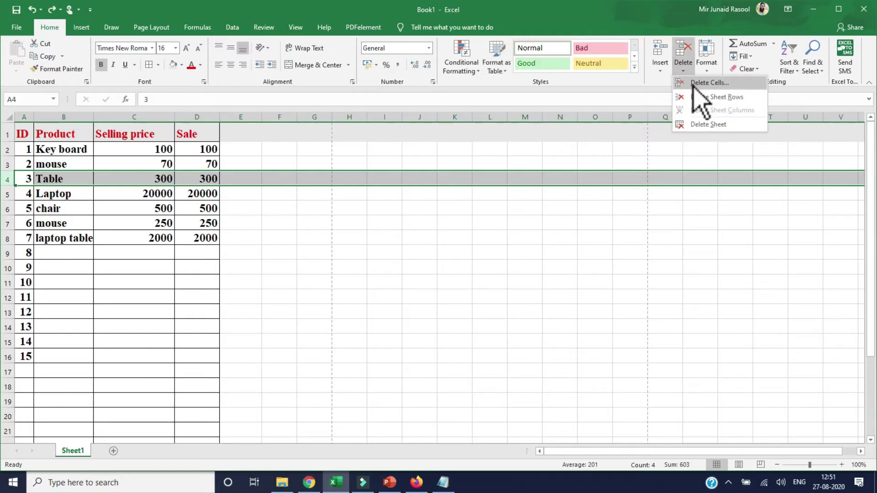
click(694, 95)
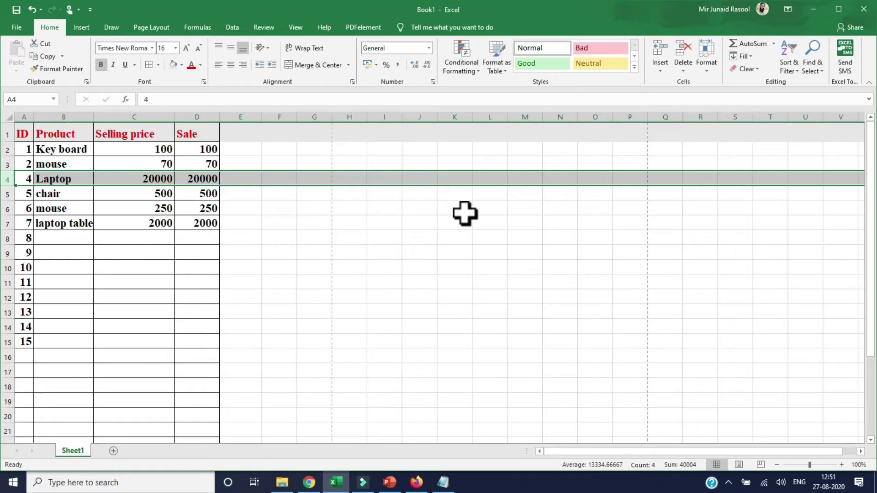
key(ctrl+z)
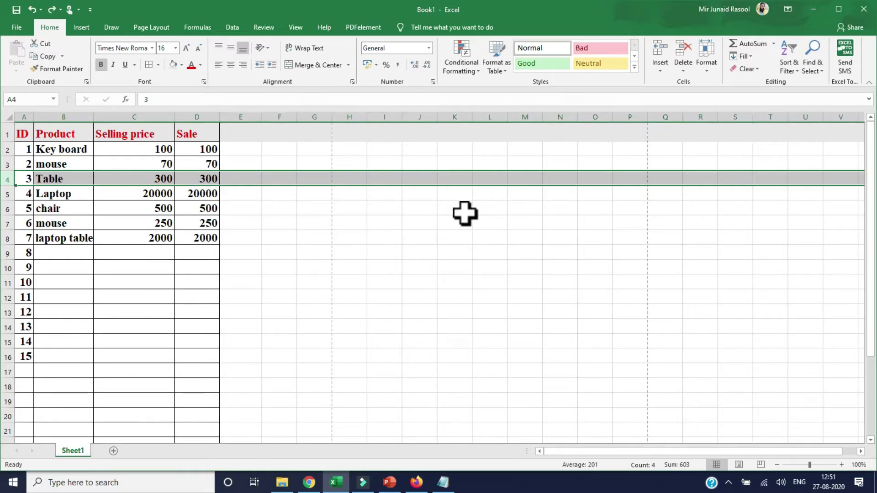
click(705, 73)
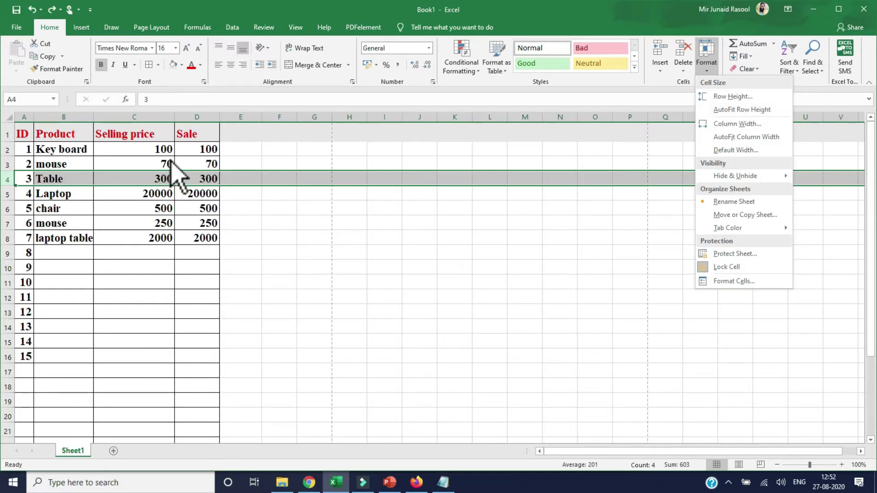
Set the laptop row containing C8 to a row height of 25
click(140, 239)
click(139, 238)
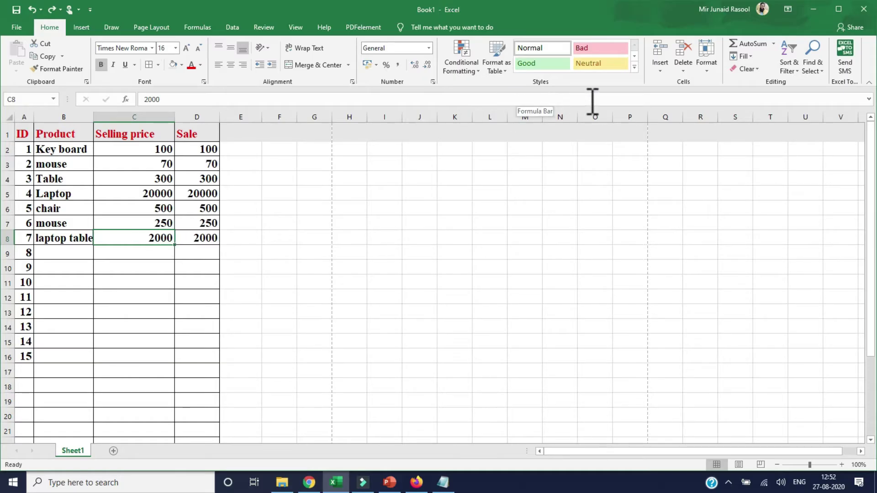
click(706, 64)
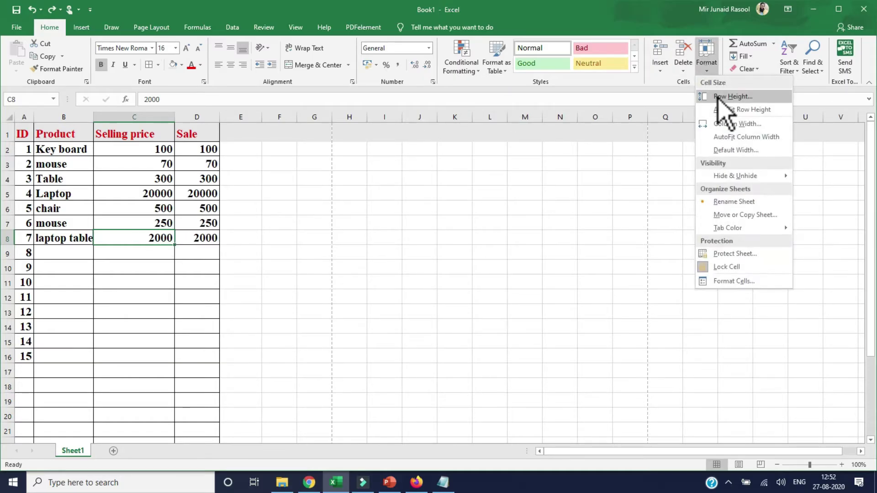
click(721, 97)
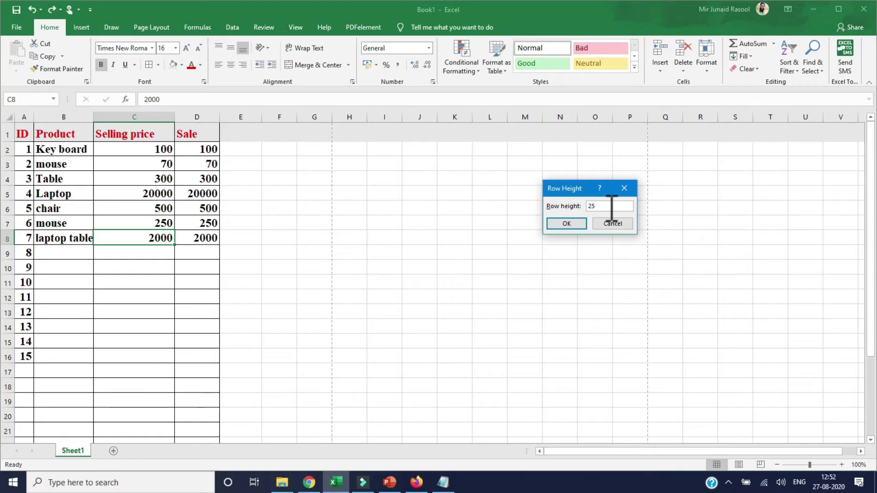
click(567, 223)
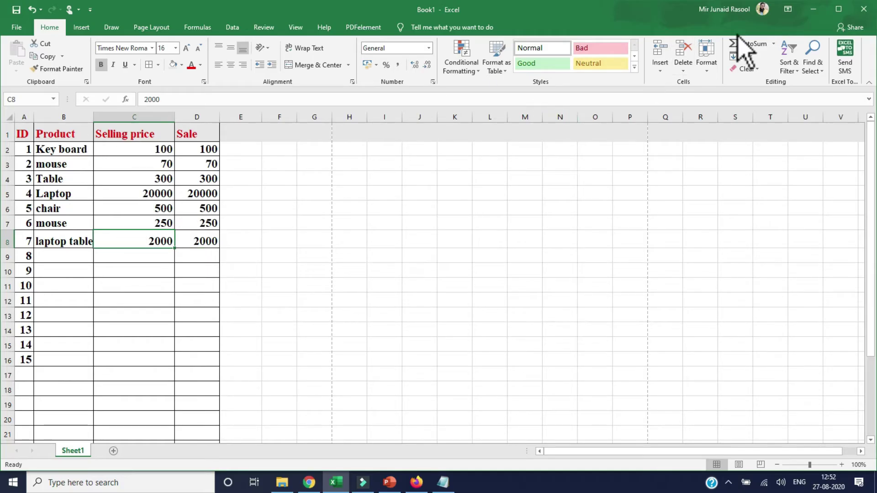
Widen column C to 30, undo it, and show the Format choices again
click(708, 64)
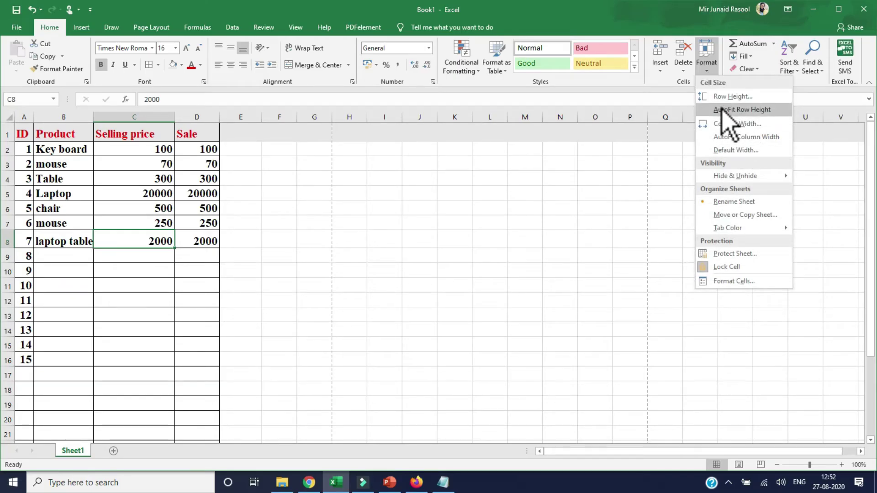
click(719, 128)
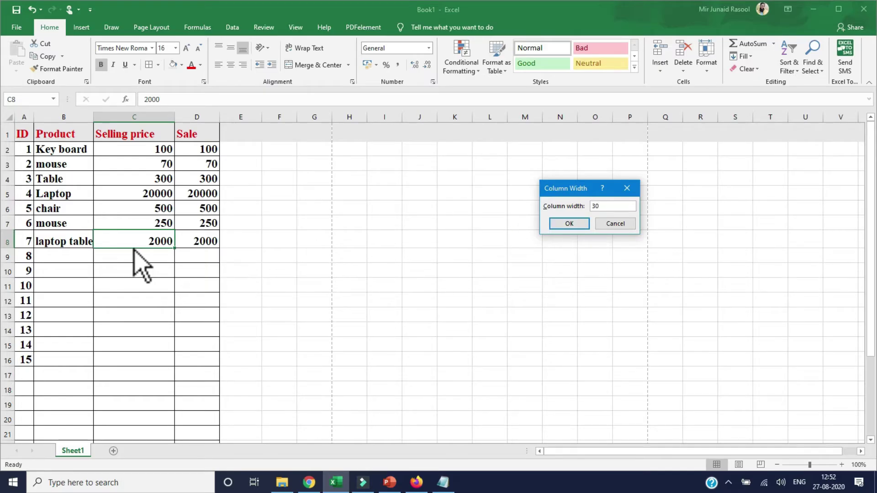
click(551, 224)
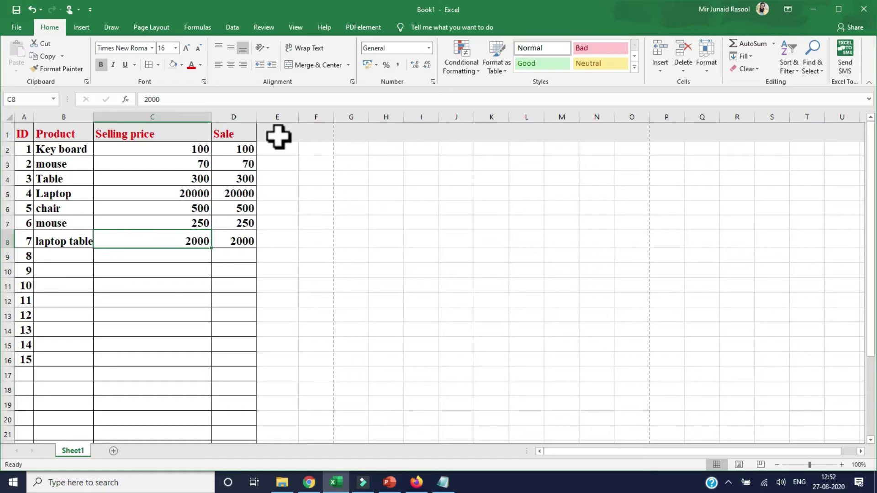
key(ctrl+z)
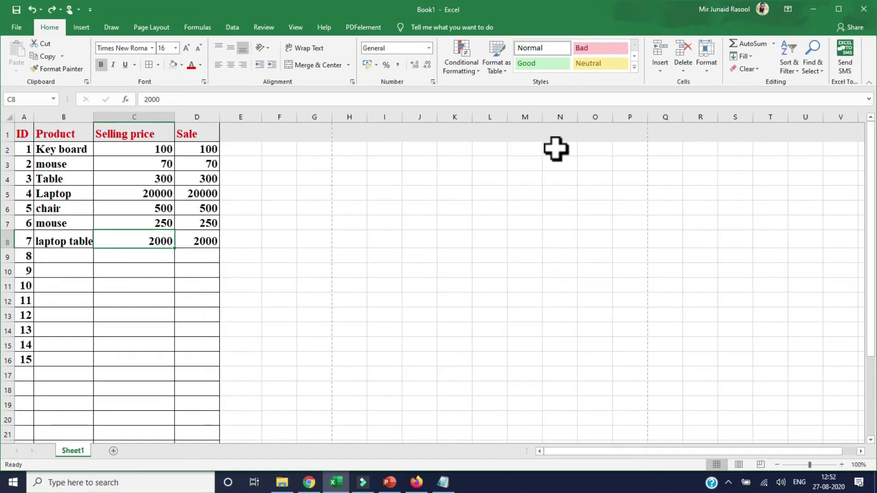
click(708, 69)
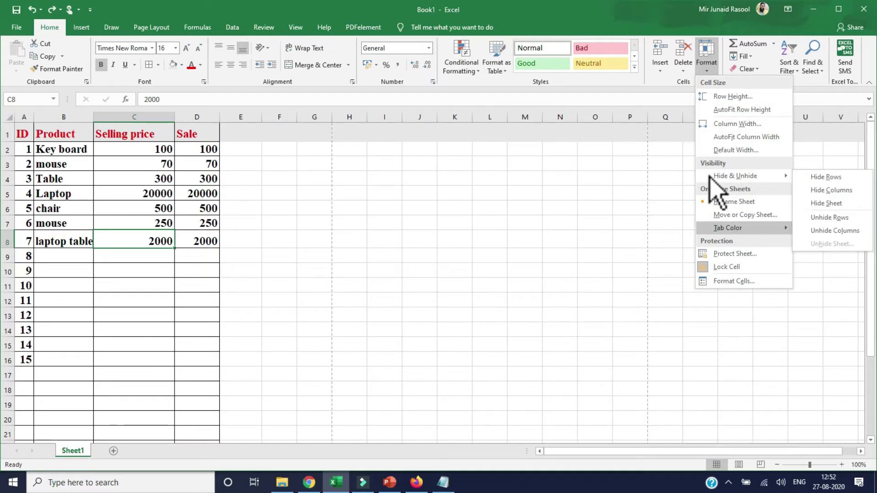
click(681, 221)
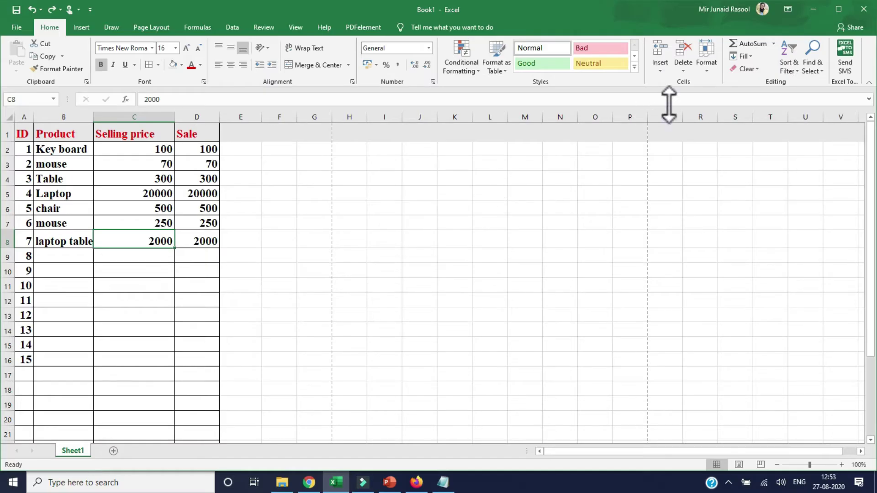
click(708, 68)
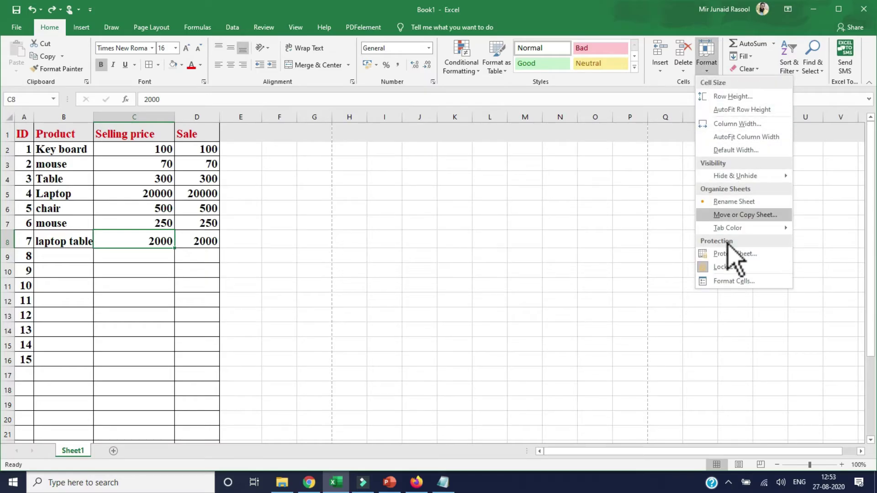
mouse_move(738, 176)
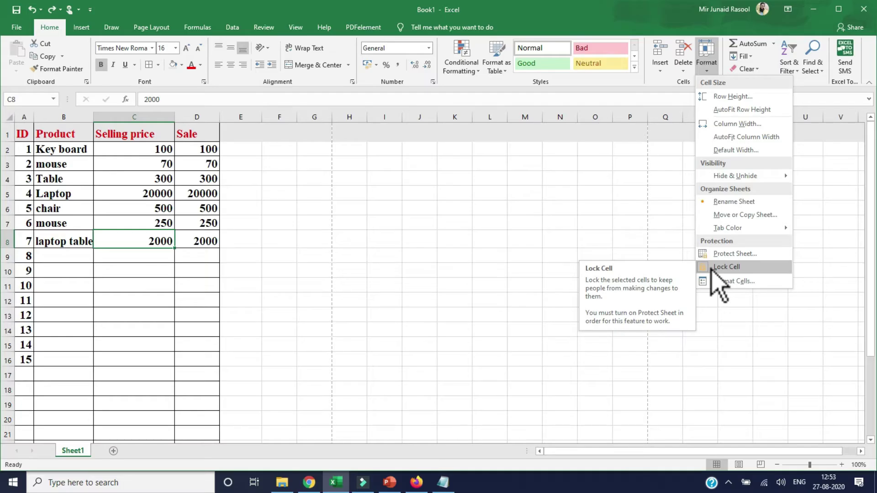
click(608, 187)
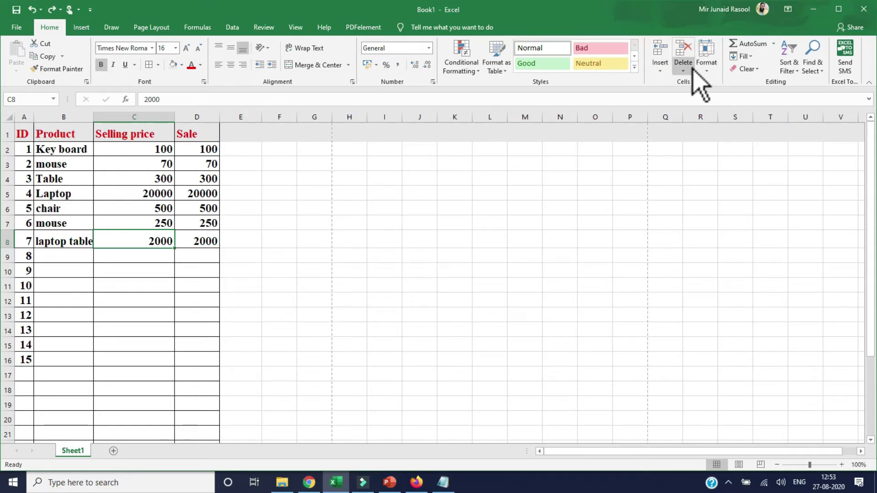
Insert an AutoSum Sum formula into C8
click(708, 68)
click(708, 71)
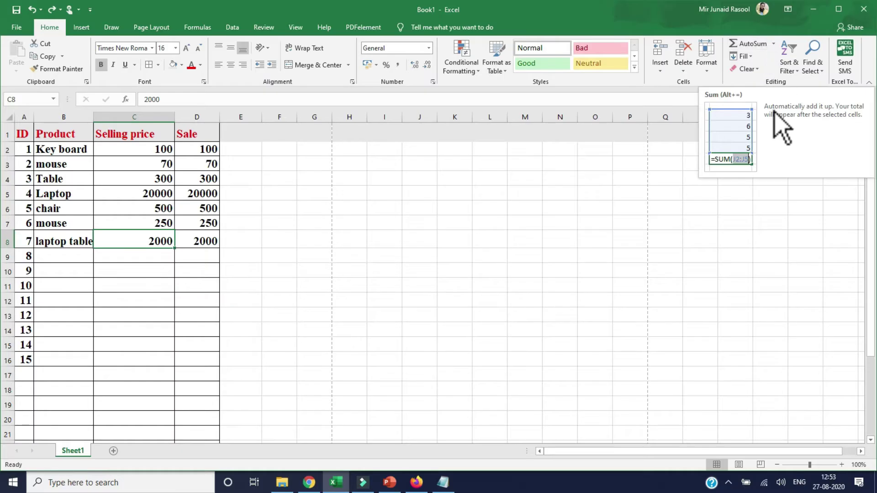
click(775, 44)
click(775, 44)
click(775, 43)
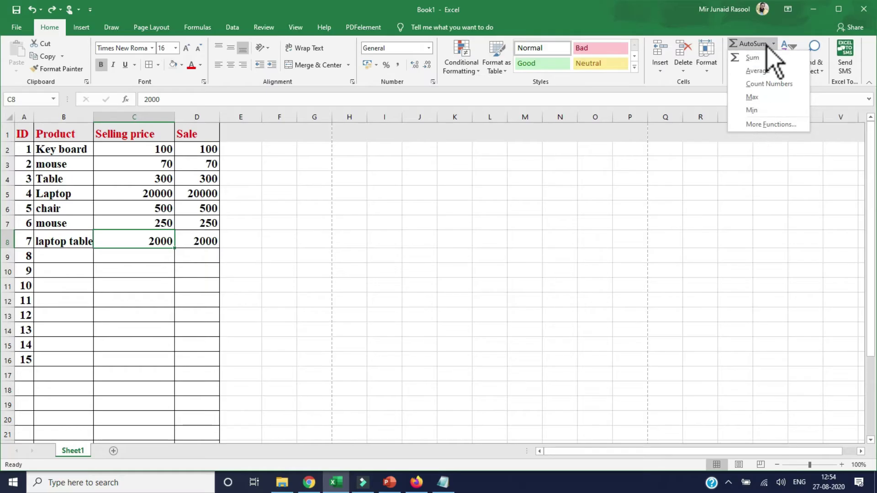
click(778, 58)
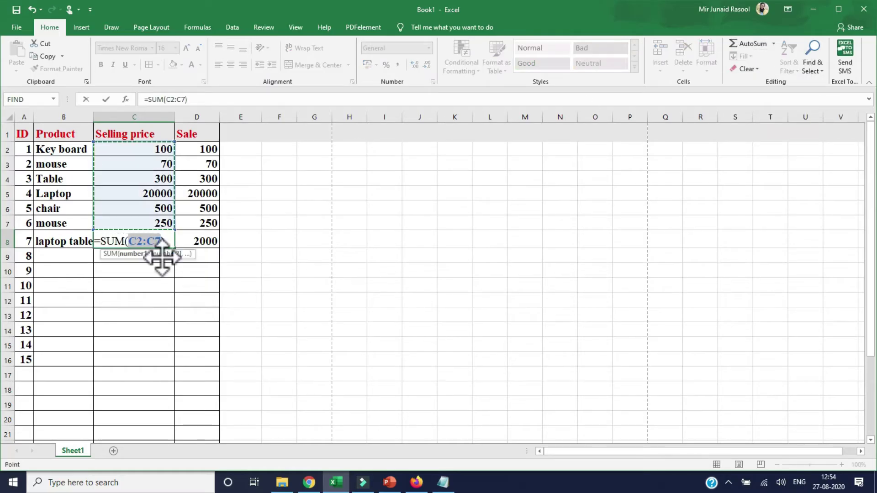
Backspace away the proposed range and formula text, leaving only a bracket in C8
key(BackSpace)
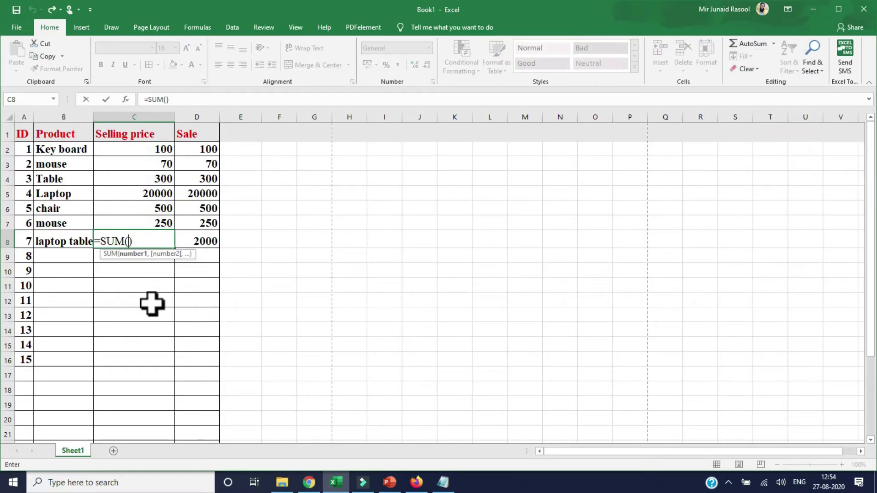
key(BackSpace)
key(BackSpace)
key(BackSpace)
key(BackSpace)
key(BackSpace)
key(ctrl+Return)
key(End)
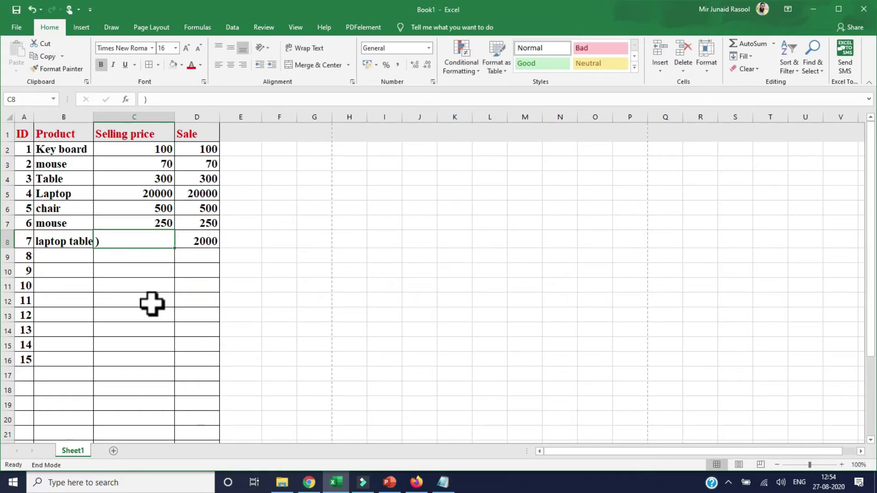
Re-enter 2000 as the laptop selling price in C8
click(152, 304)
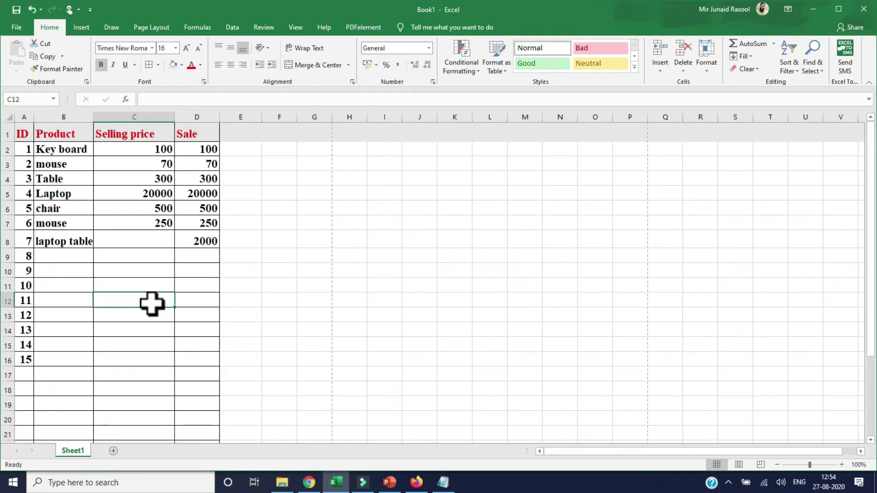
click(149, 246)
text(200)
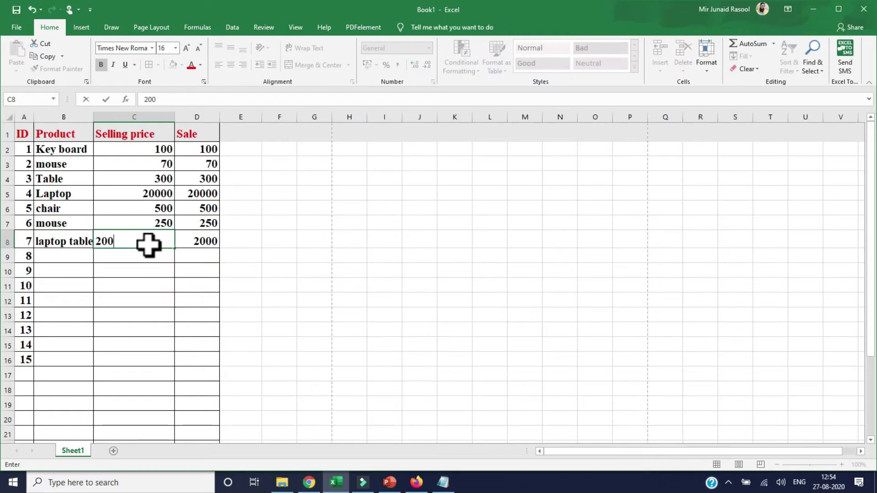
text(0)
click(133, 282)
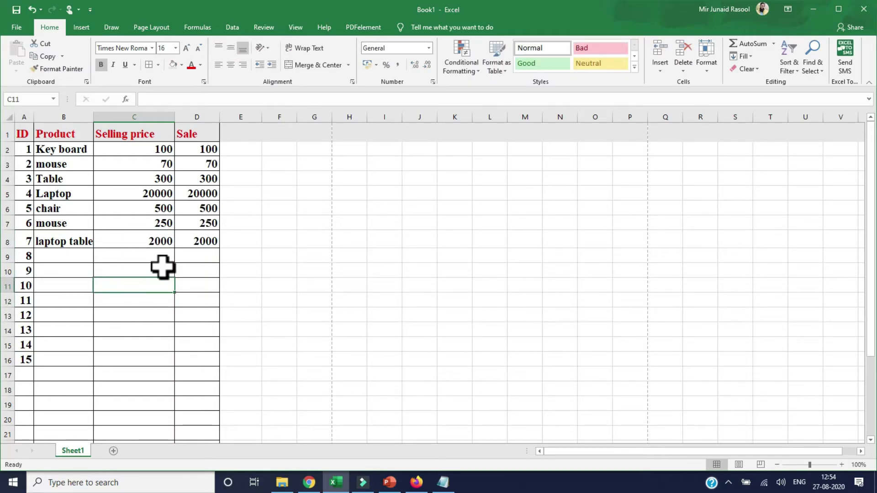
Label B10 'Total' and drag the column D border to widen the Sale column
click(129, 266)
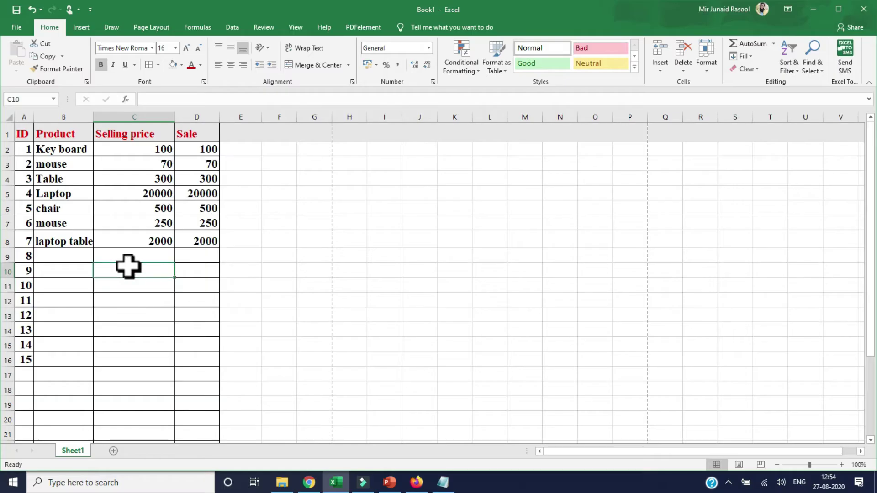
click(59, 274)
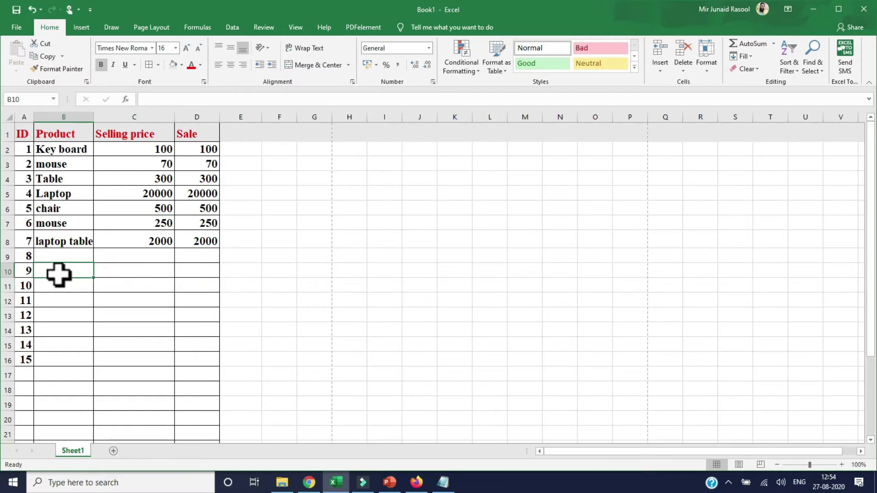
text(Total)
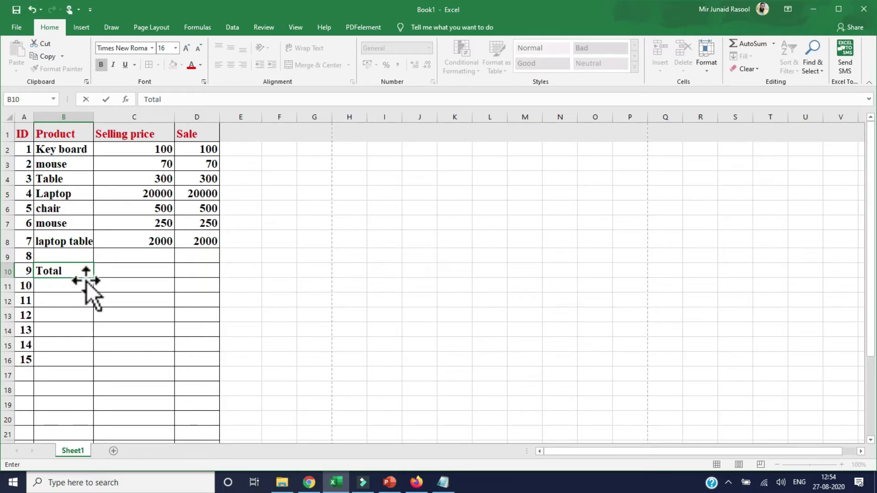
click(121, 272)
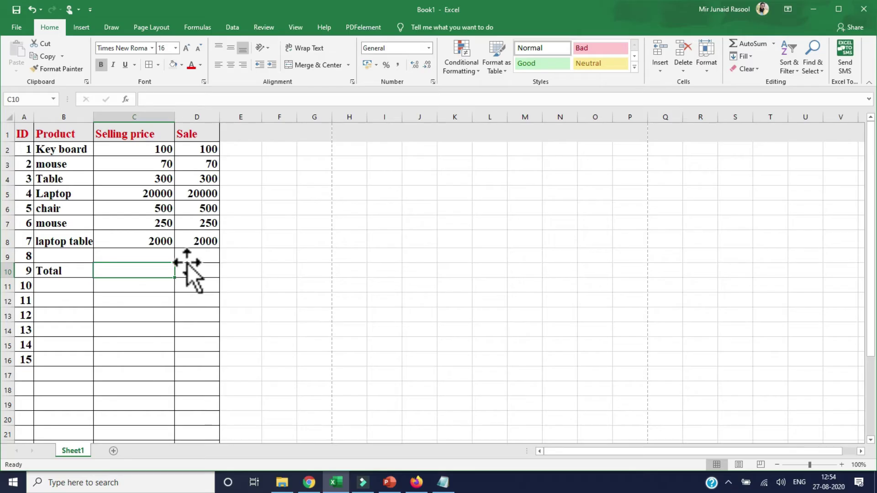
drag(220, 118, 258, 118)
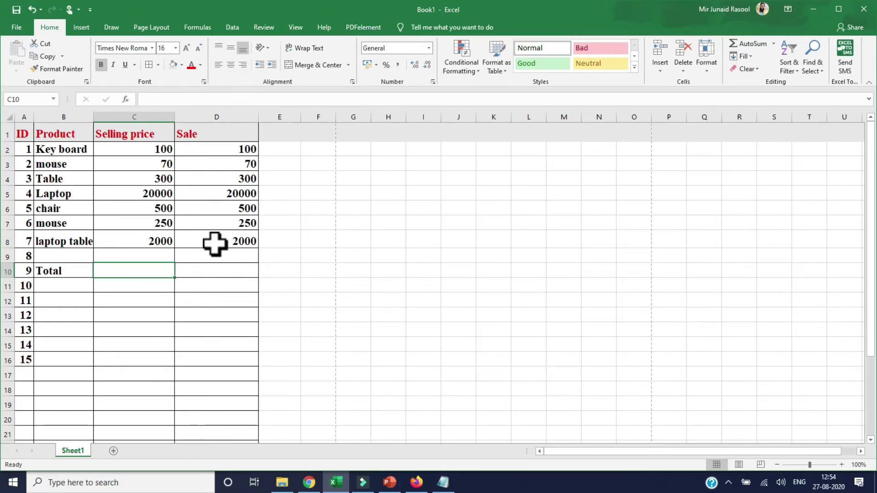
click(206, 269)
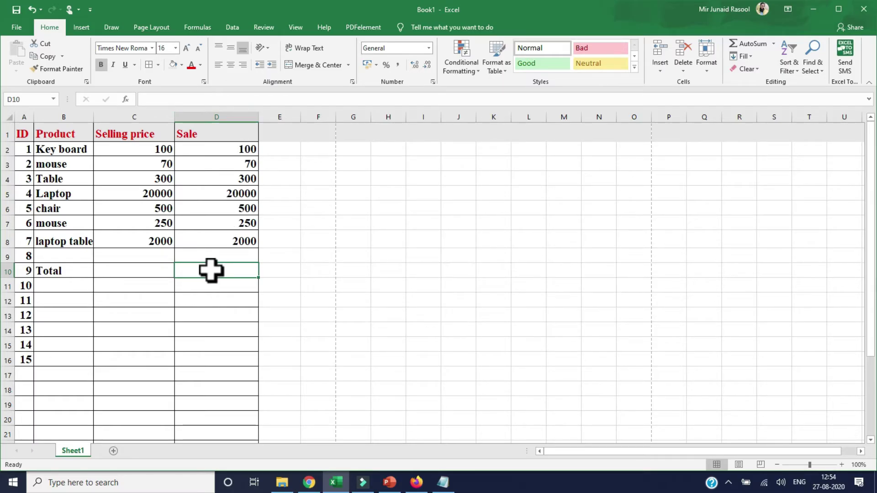
Enter =SUM(D2:D8) in D10, giving a Sale total of 23220
text(=)
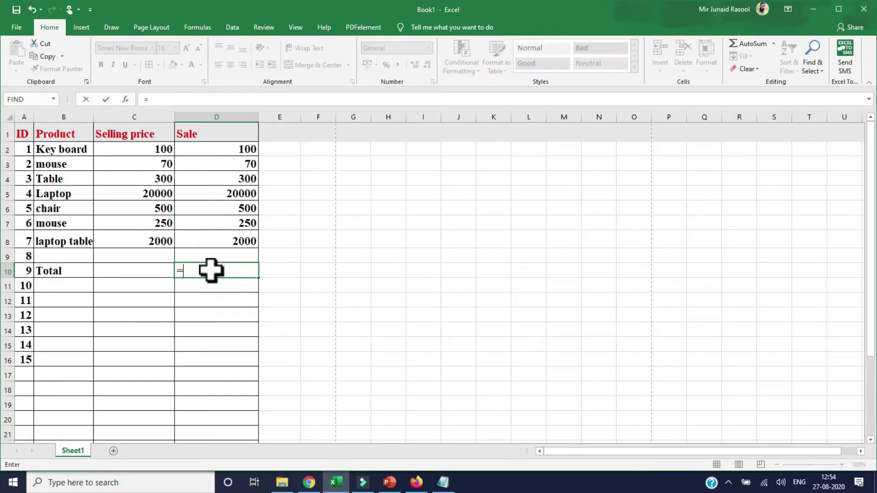
text(sum)
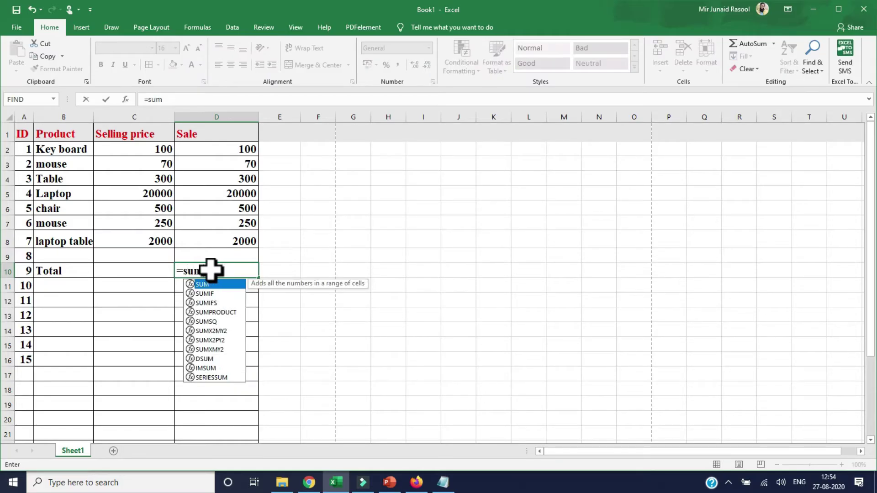
text(()
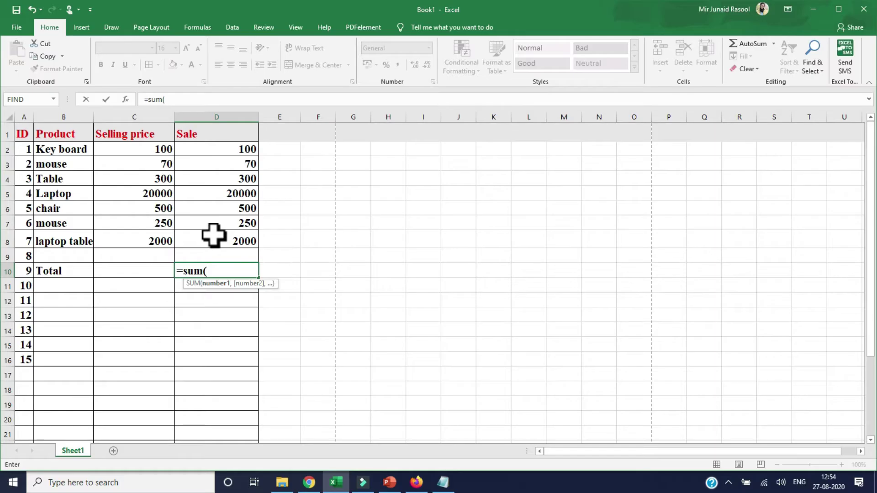
click(209, 148)
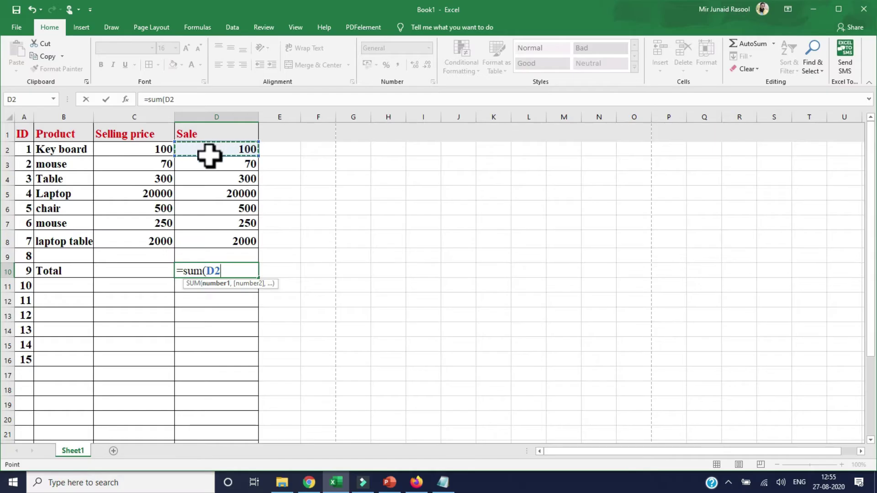
drag(209, 155, 215, 239)
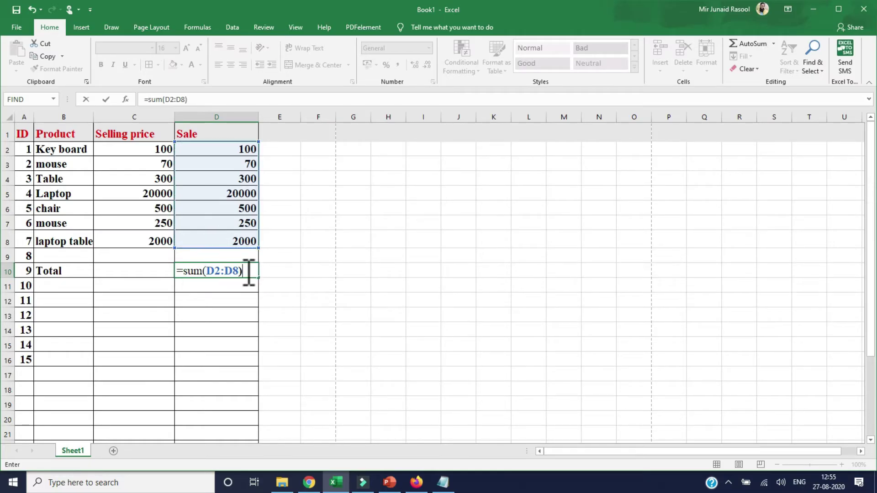
key(Return)
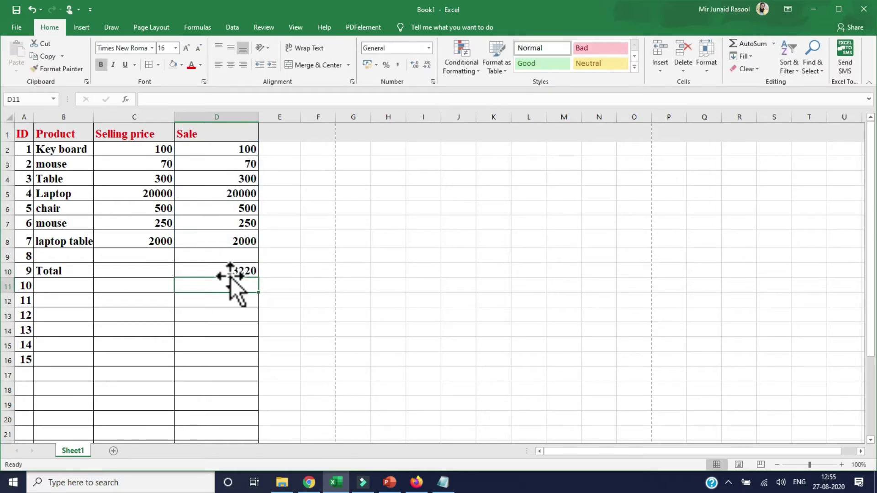
click(227, 271)
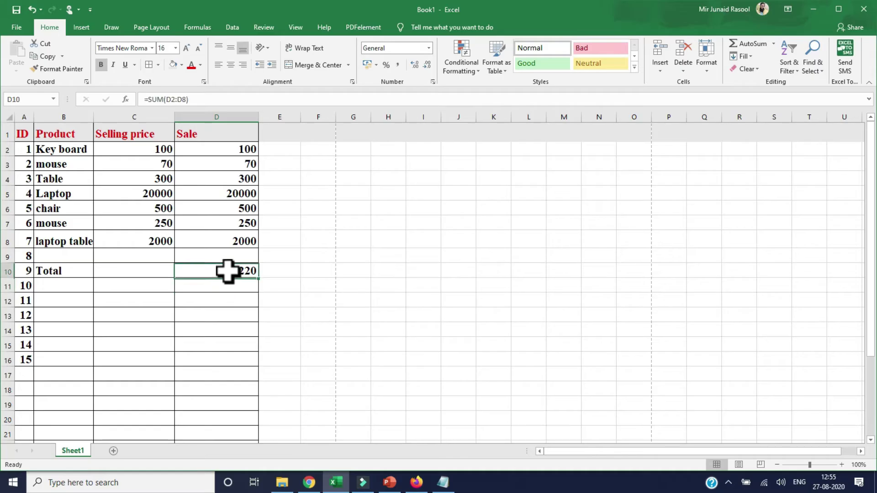
click(224, 285)
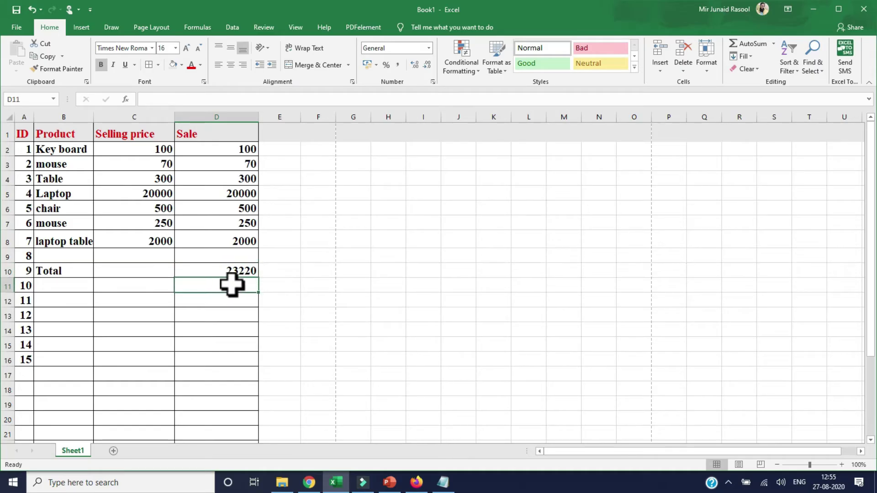
AutoSum in D11, replacing the proposed A11:C11 range with C2:C8 for 23220
click(754, 43)
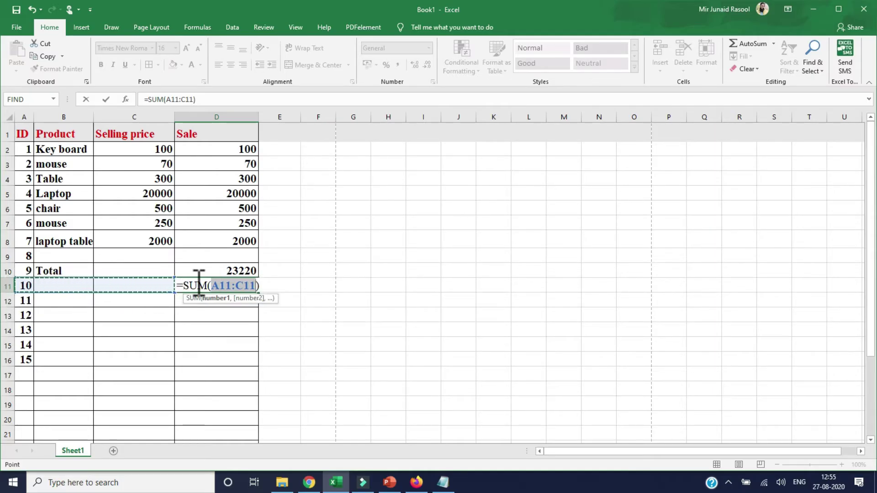
click(263, 287)
key(BackSpace)
key(BackSpace)
key(BackSpace)
key(BackSpace)
key(BackSpace)
key(BackSpace)
key(BackSpace)
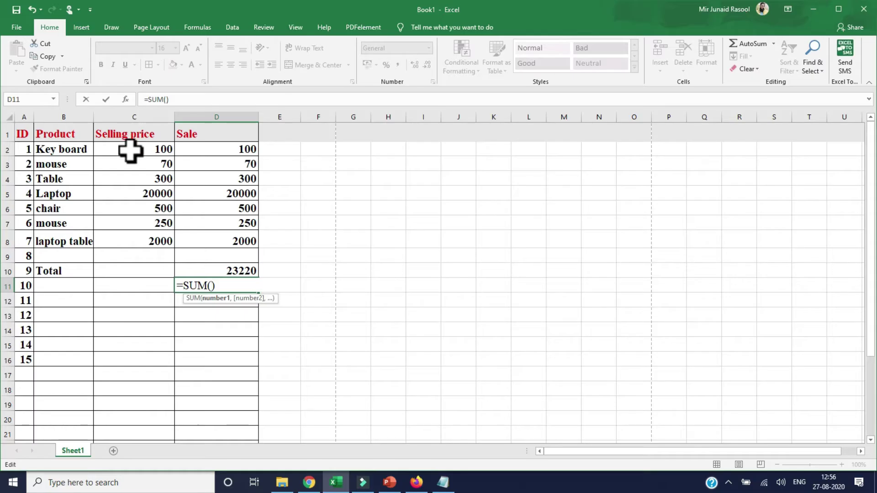
drag(131, 151, 132, 231)
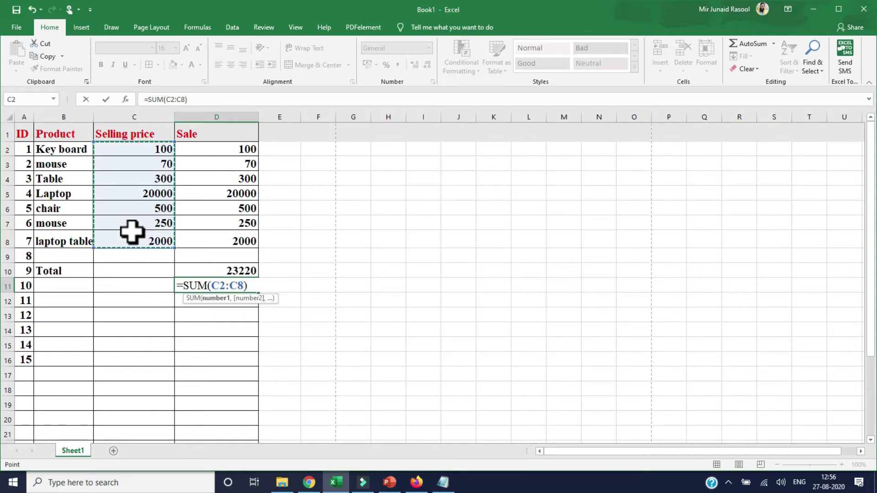
key(Return)
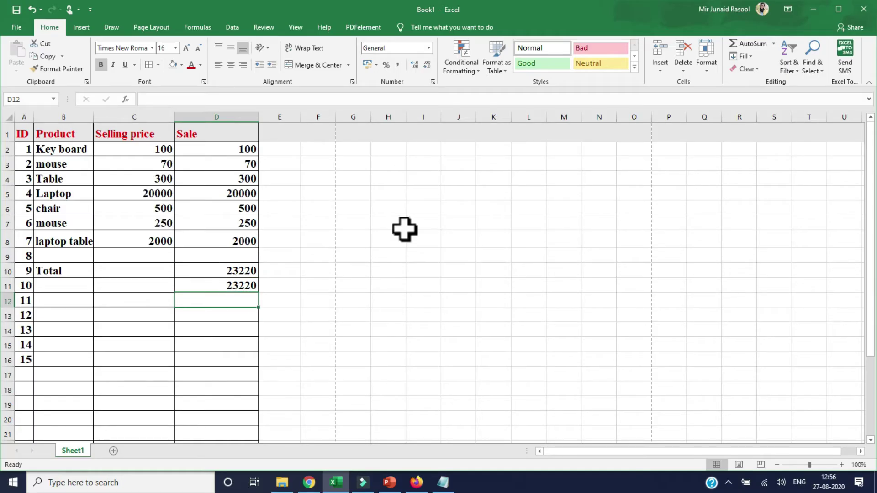
click(387, 256)
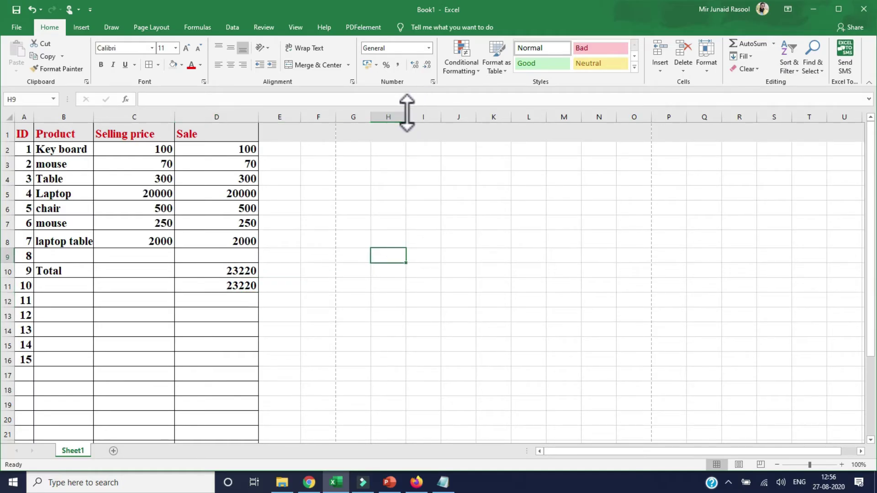
drag(406, 117, 485, 114)
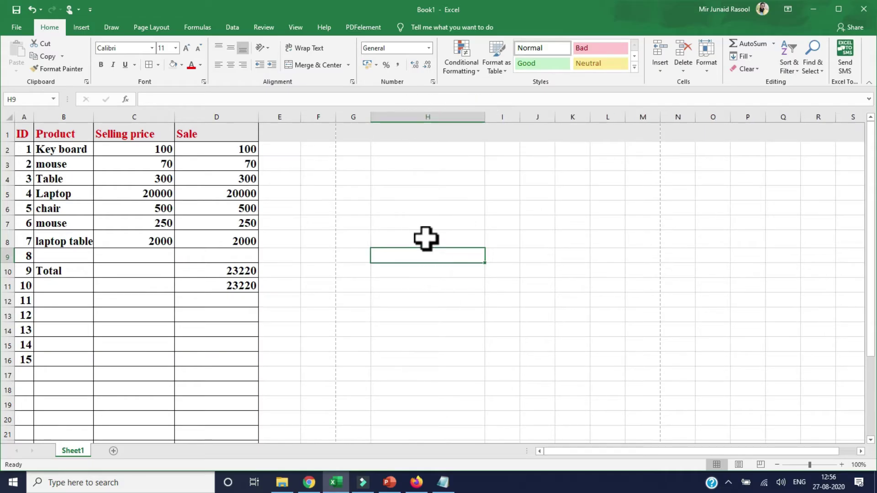
text(=sum)
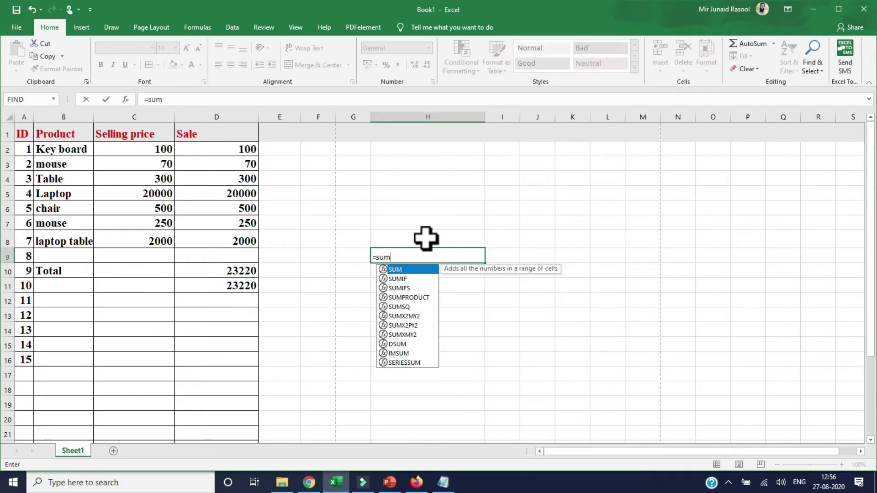
text(()
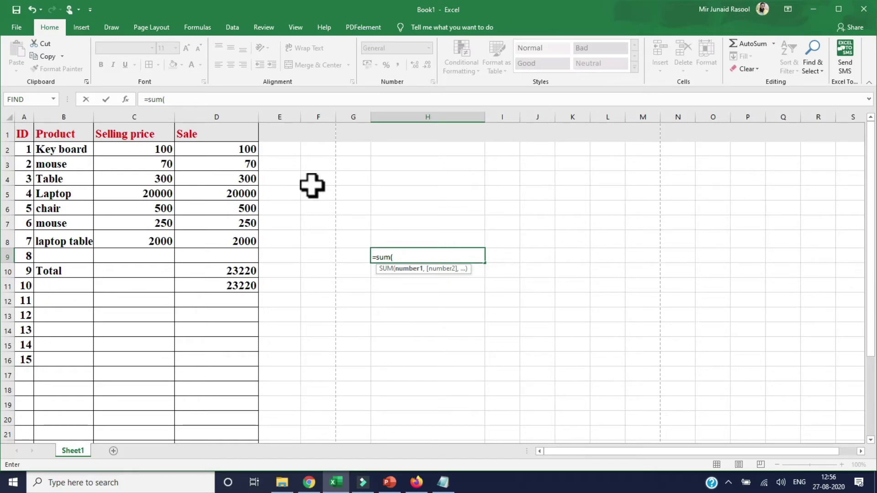
click(225, 163)
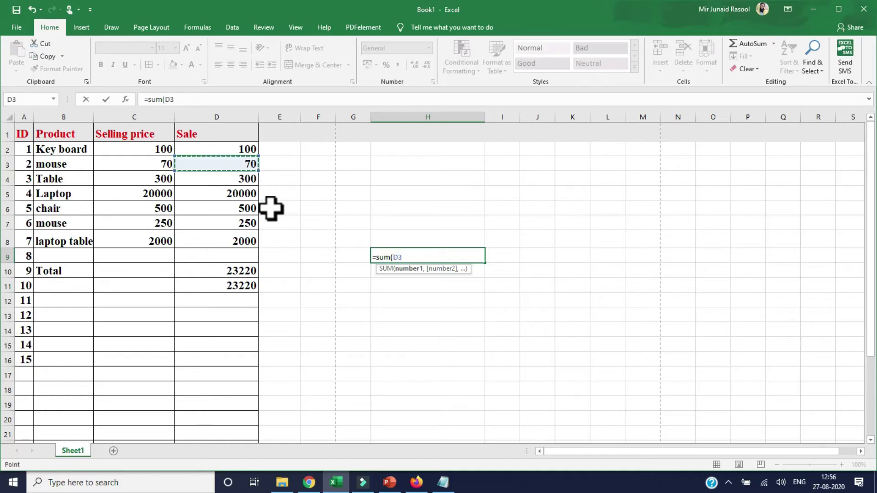
text(,)
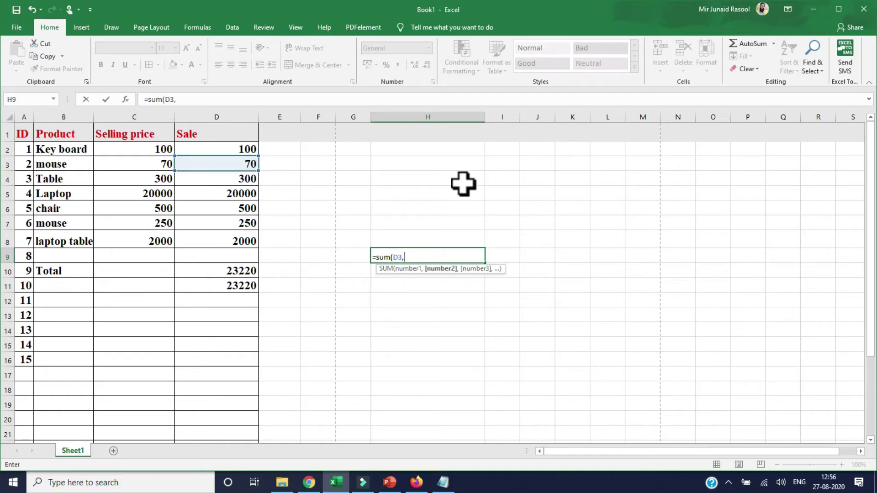
click(246, 211)
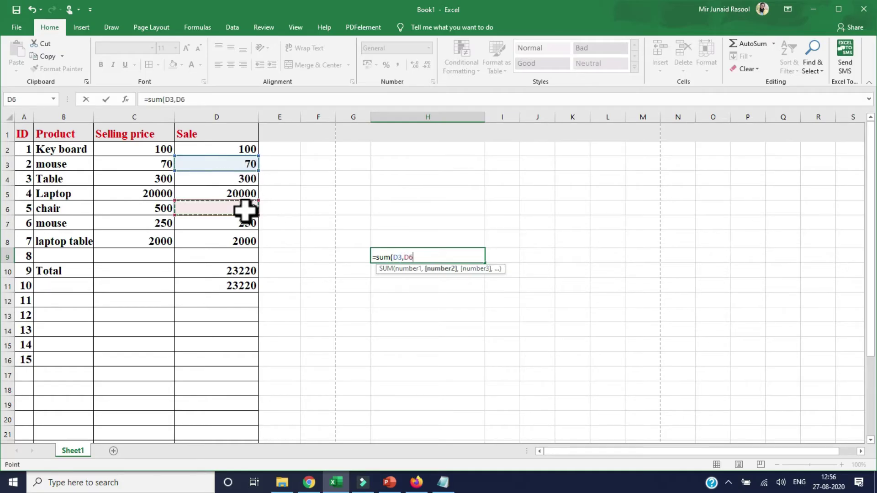
text(,)
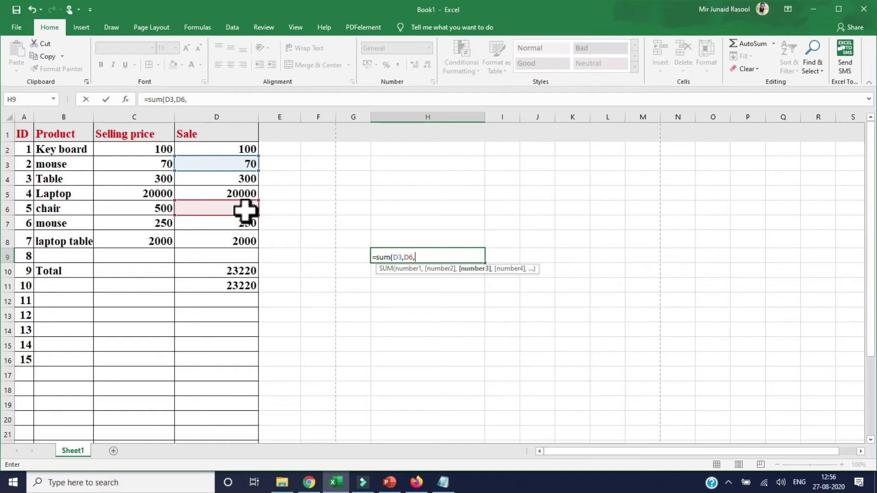
click(205, 241)
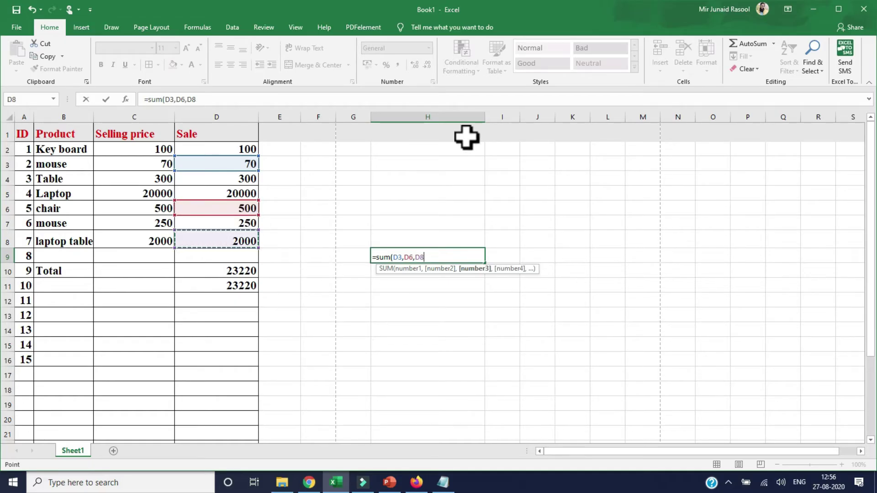
text())
key(Return)
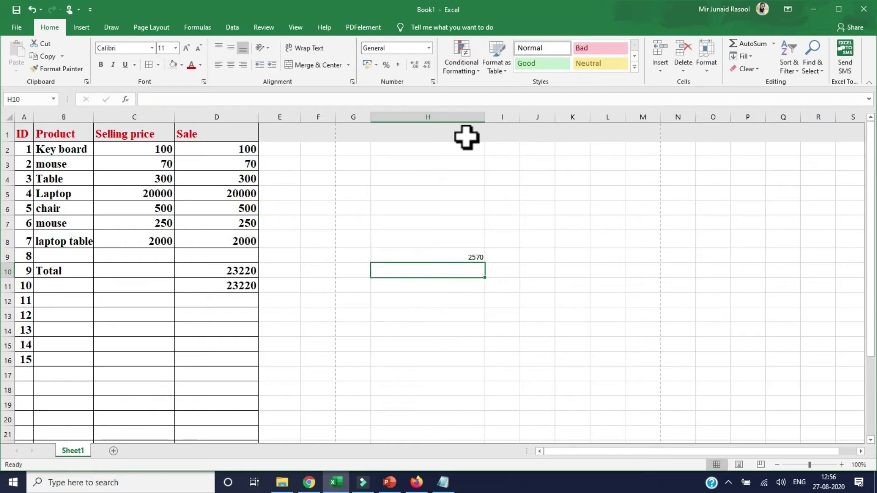
click(414, 255)
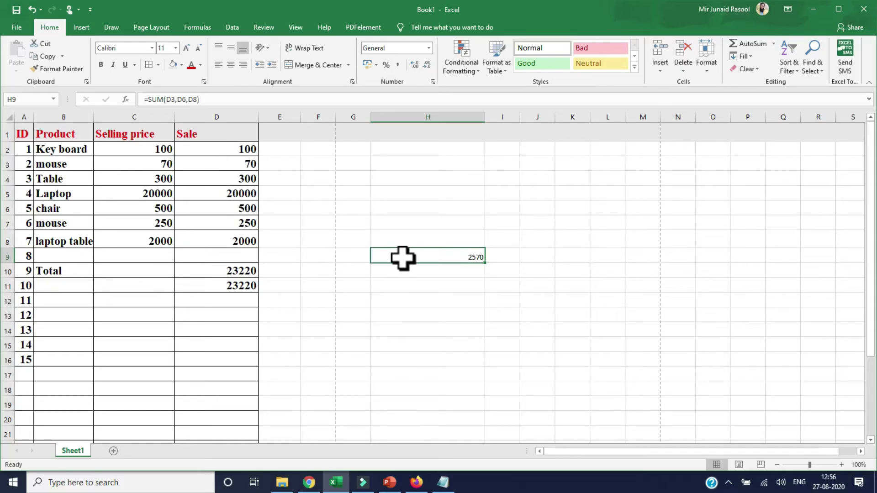
double_click(421, 257)
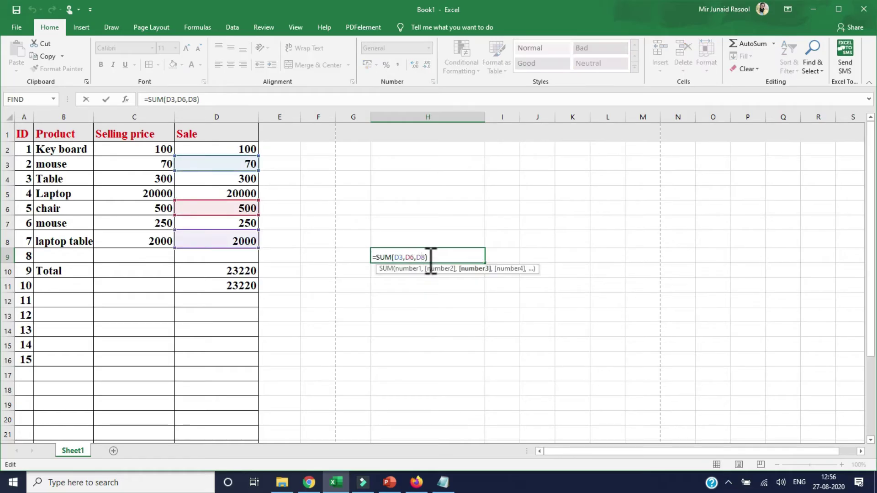
key(BackSpace)
key(BackSpace)
key(BackSpace)
key(BackSpace)
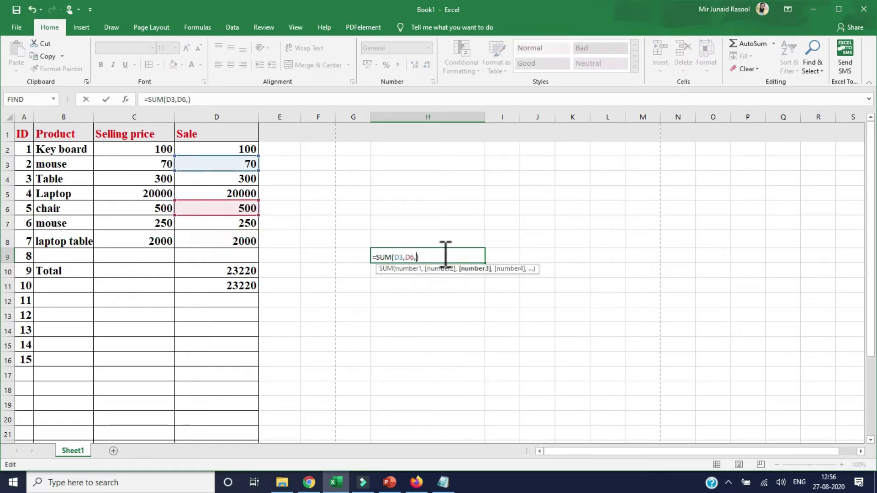
key(BackSpace)
key(BackSpace)
key(BackSpace)
key(BackSpace)
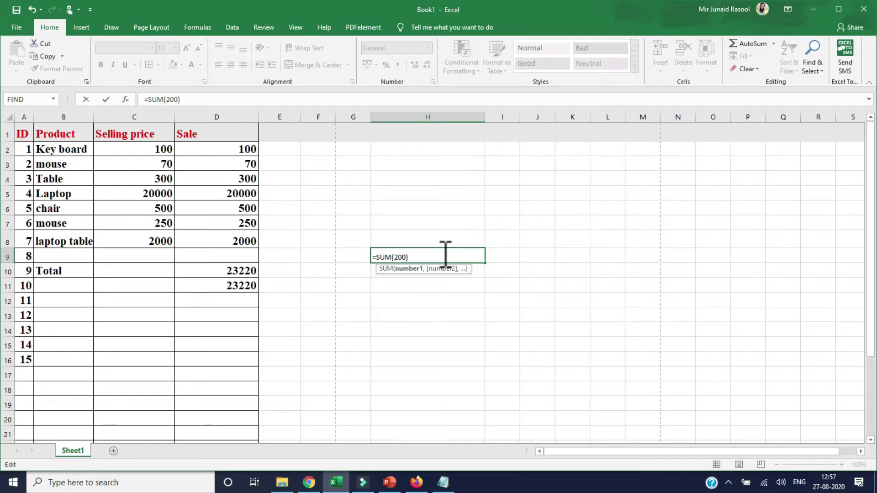
text(2000,)
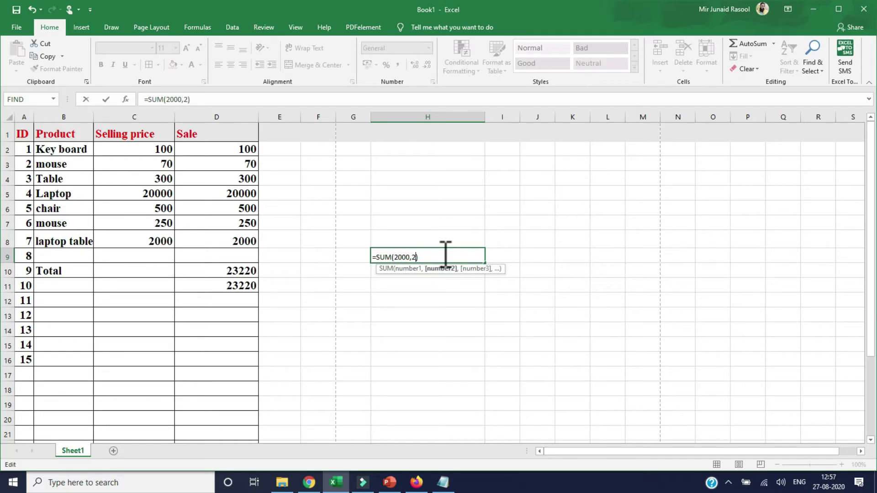
text(2000)
key(Return)
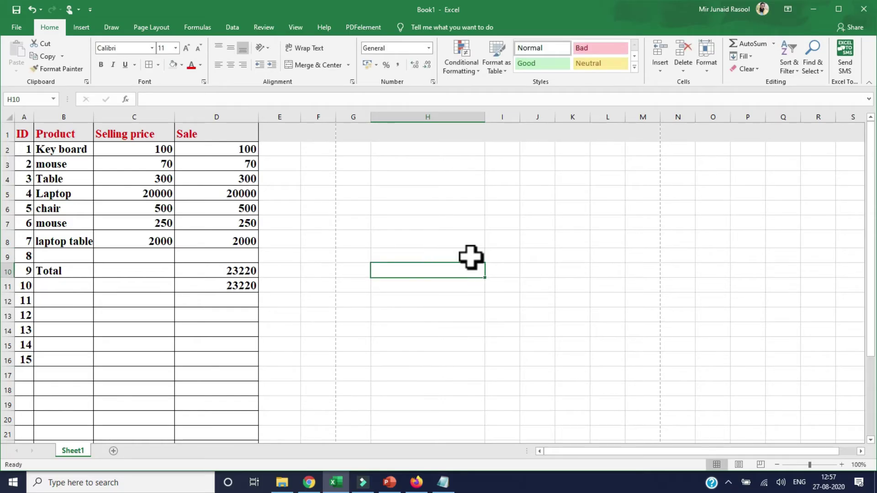
click(433, 258)
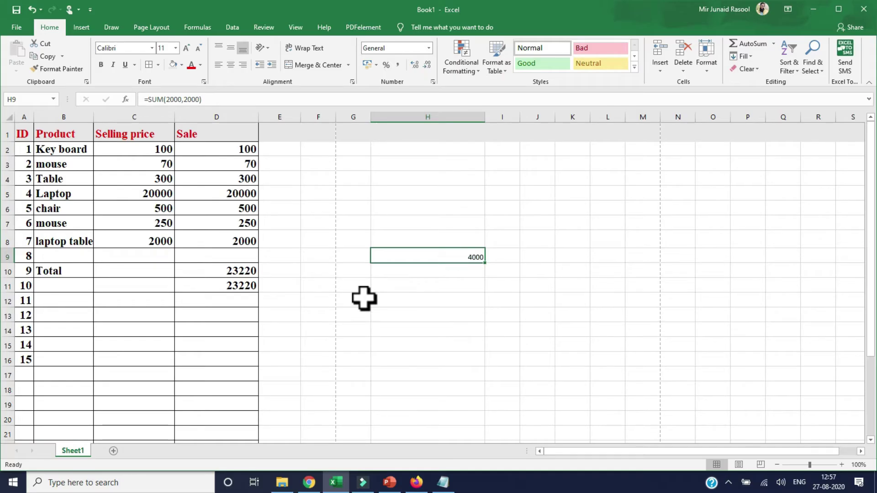
key(Delete)
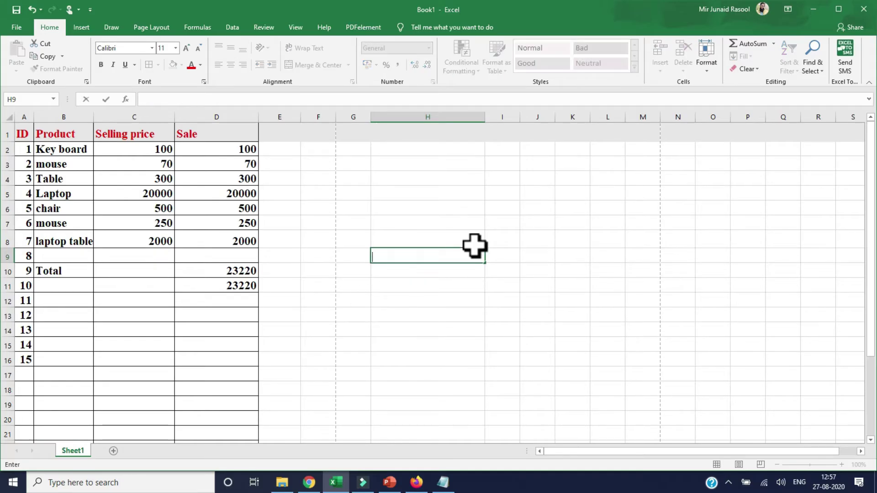
Preview the AutoSum function list from an empty cell beside the table, then dismiss it
click(363, 297)
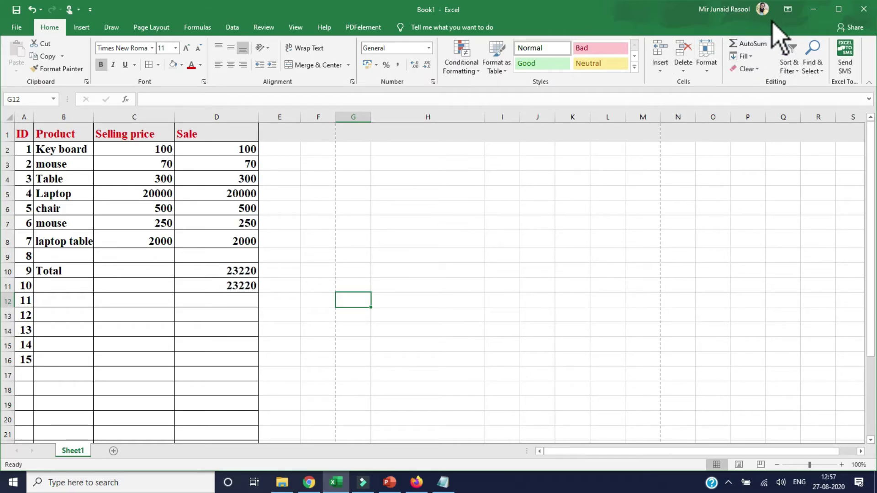
click(773, 44)
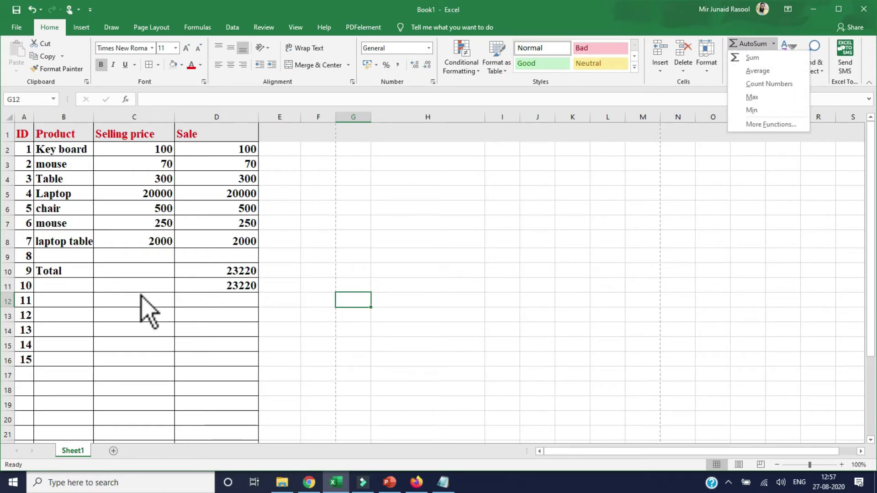
key(Escape)
Start an AVERAGE formula in D13 from the AutoSum list, proposing D10:D12
click(128, 286)
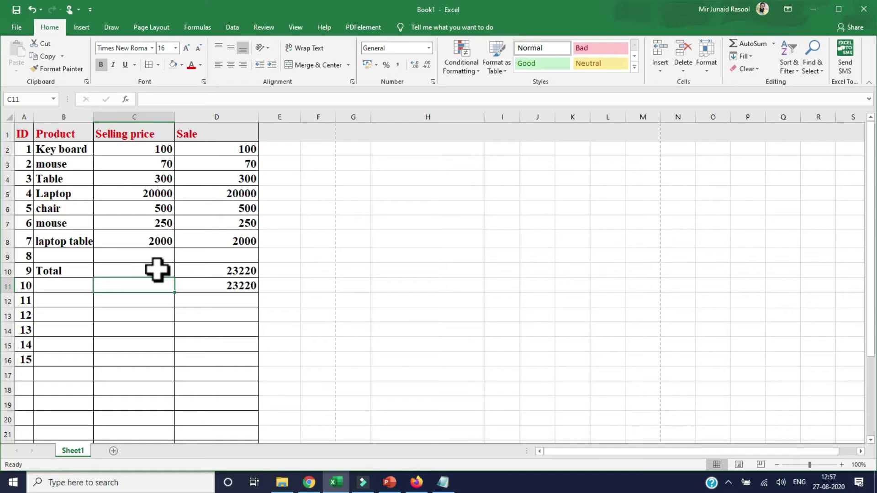
click(199, 314)
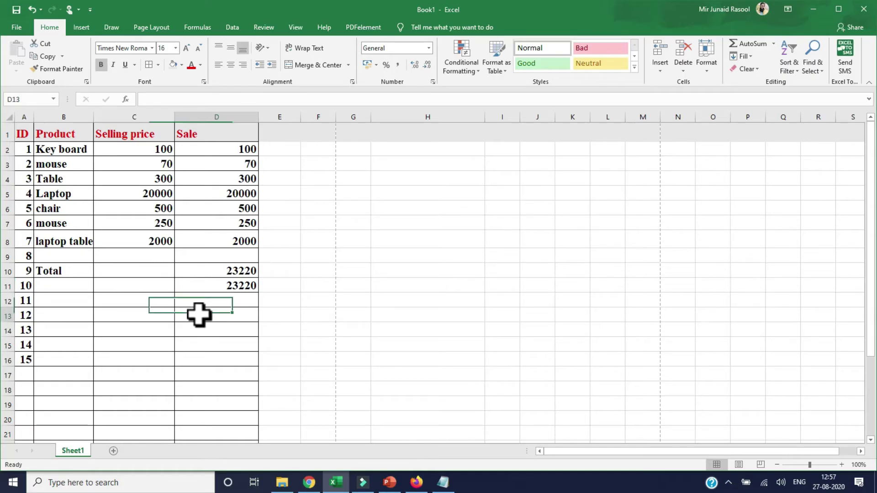
click(774, 44)
click(762, 72)
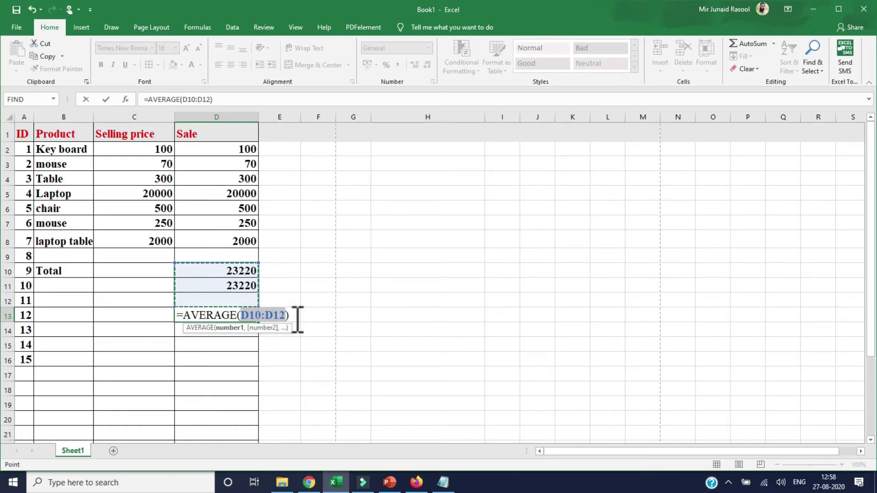
Replace the suggested range so D13 holds =AVERAGE(D2:D8), giving 3317.142857
key(BackSpace)
key(BackSpace)
text(()
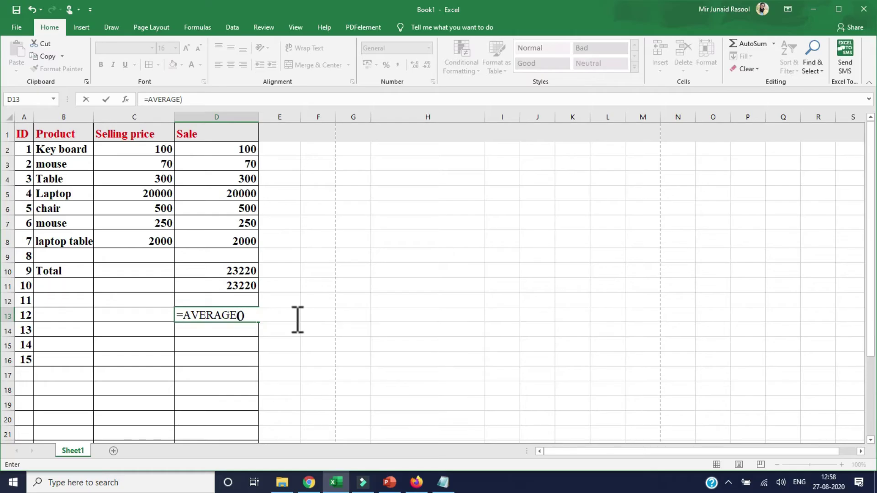
drag(223, 149, 225, 243)
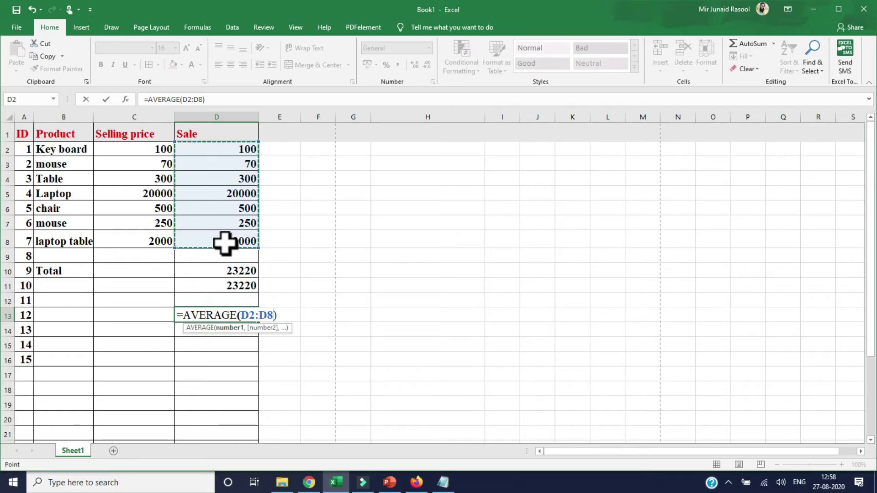
key(Return)
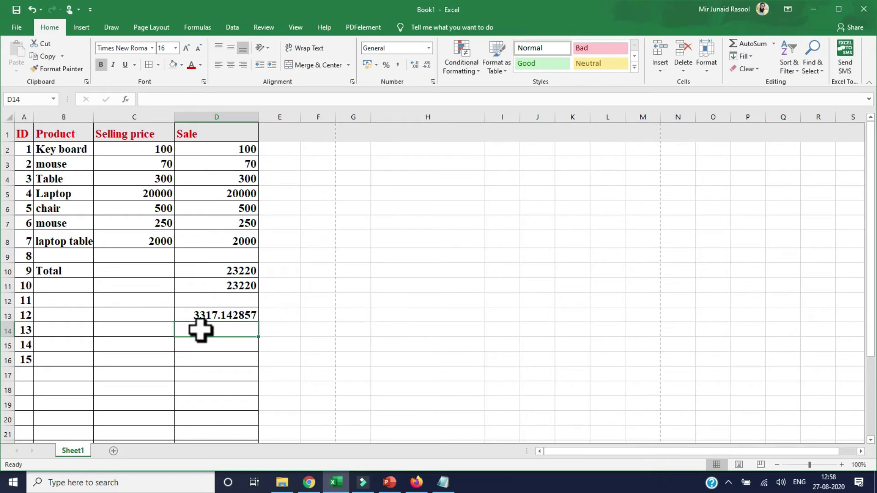
click(212, 316)
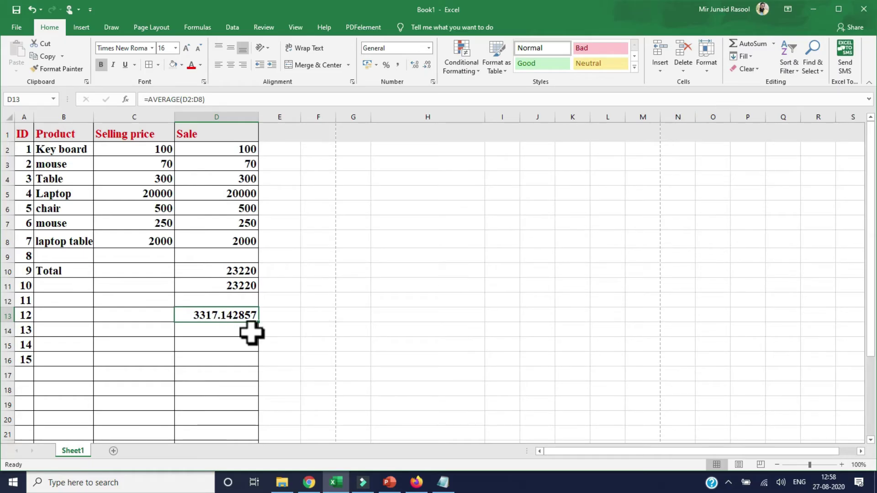
double_click(210, 316)
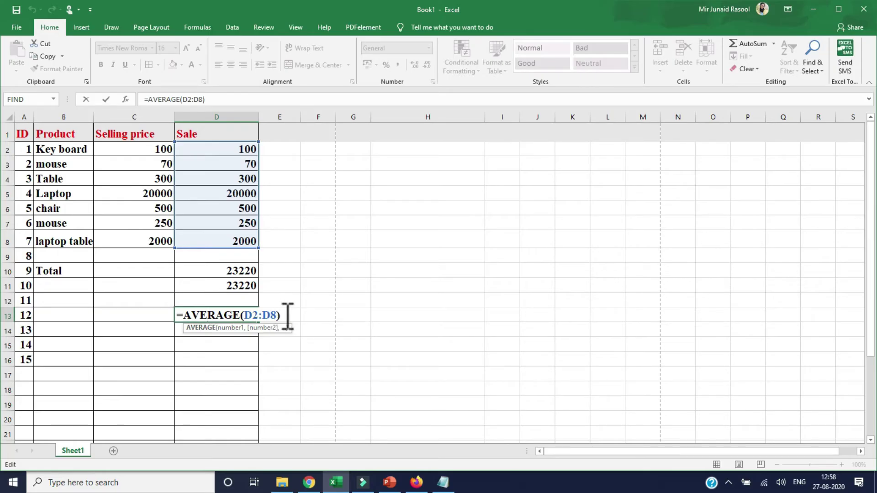
click(382, 366)
click(221, 329)
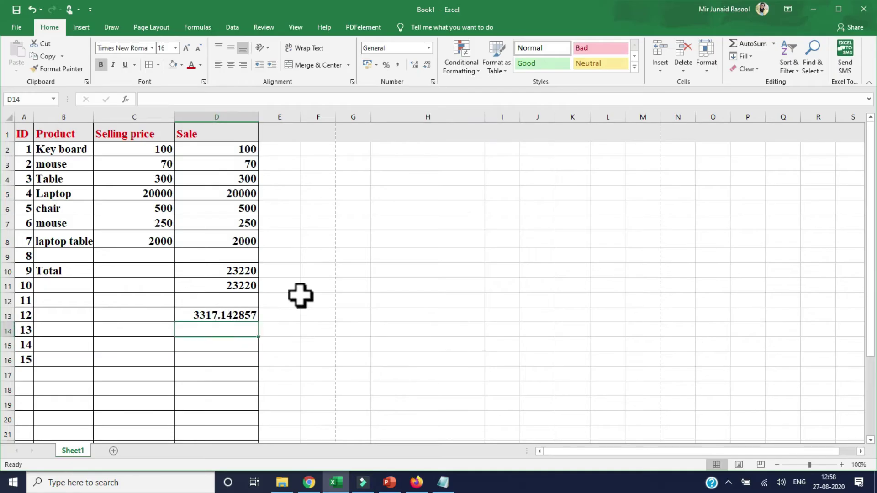
click(774, 45)
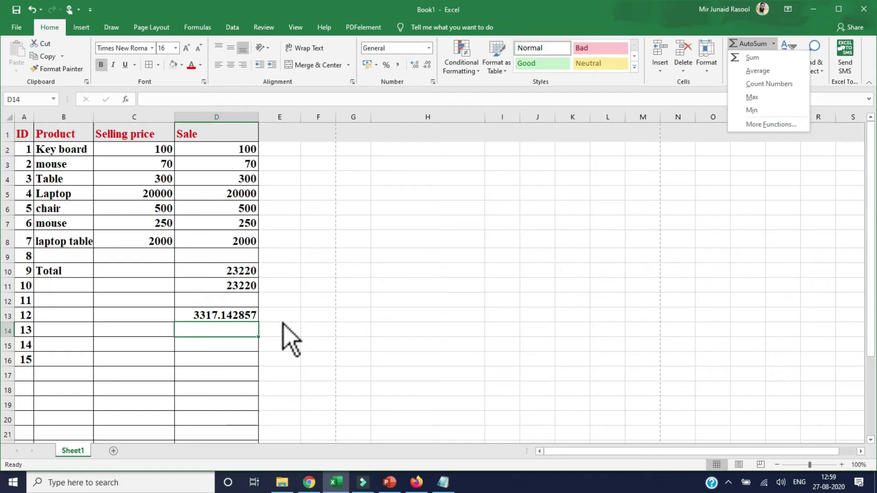
click(202, 368)
click(202, 360)
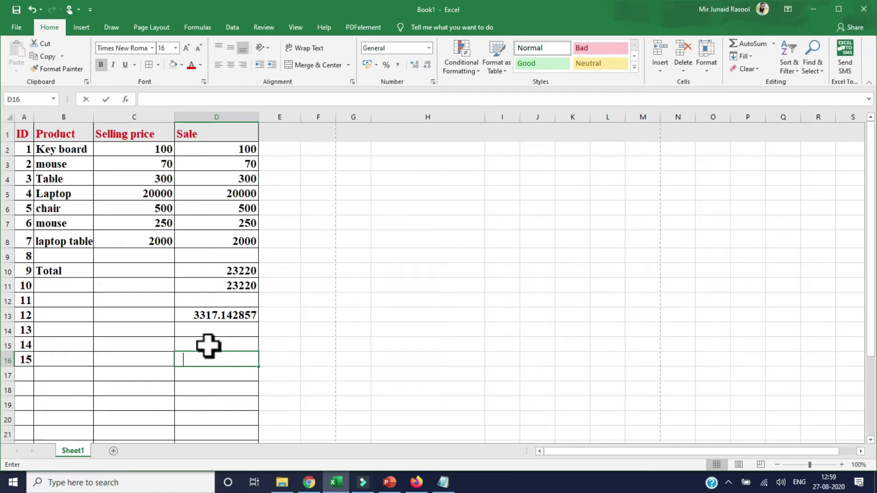
Enter =COUNT(D2:D8) in D16 to count the seven Sale values
text(=co)
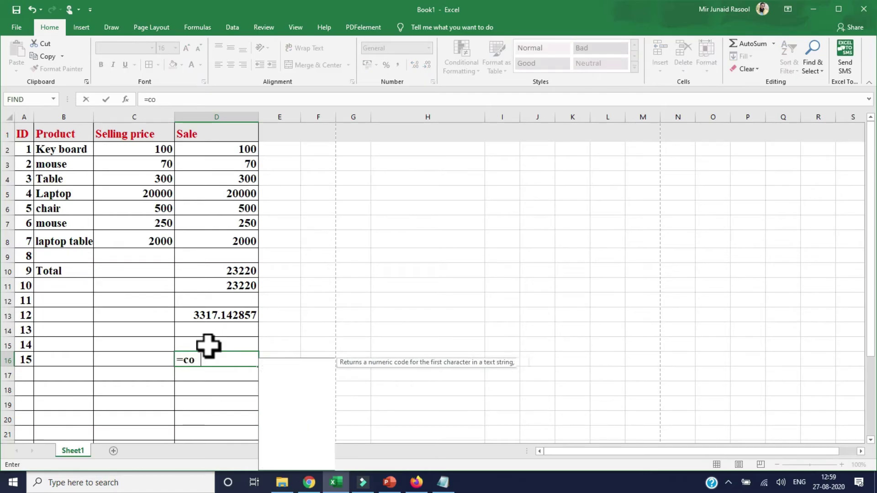
text(unt()
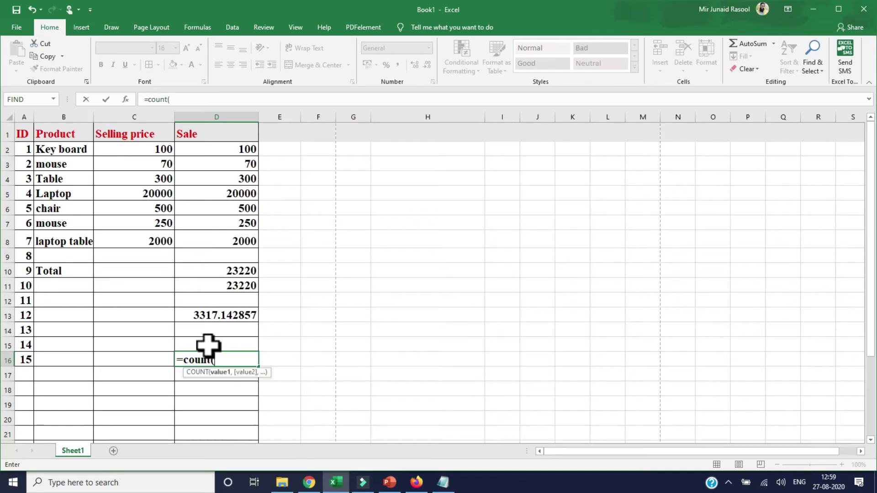
click(225, 149)
drag(225, 149, 230, 236)
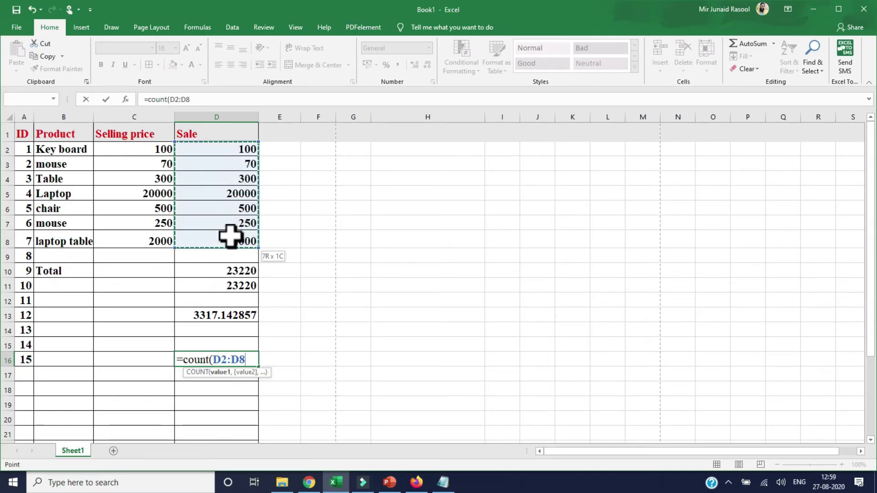
text())
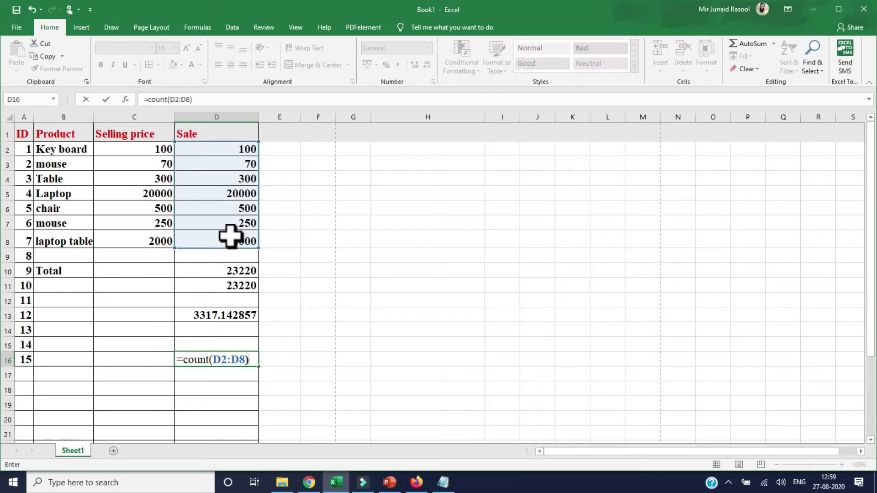
key(Return)
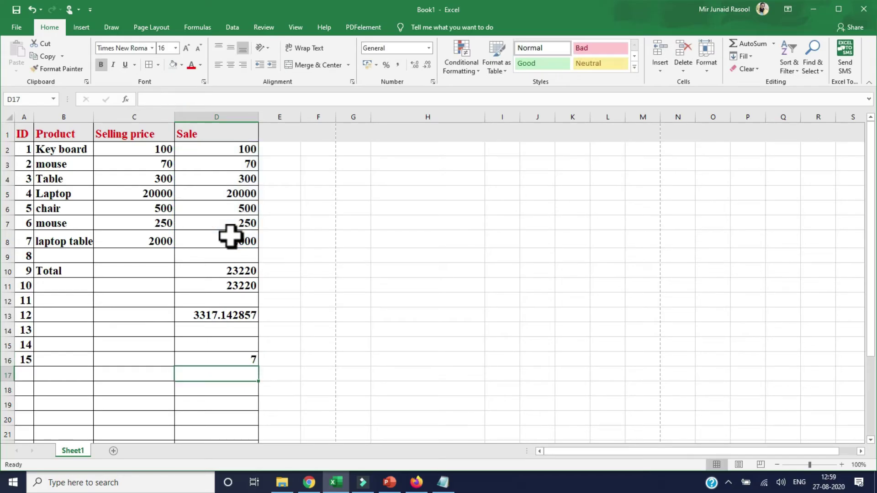
Review the COUNT formula in D16 and leave it unchanged
click(233, 360)
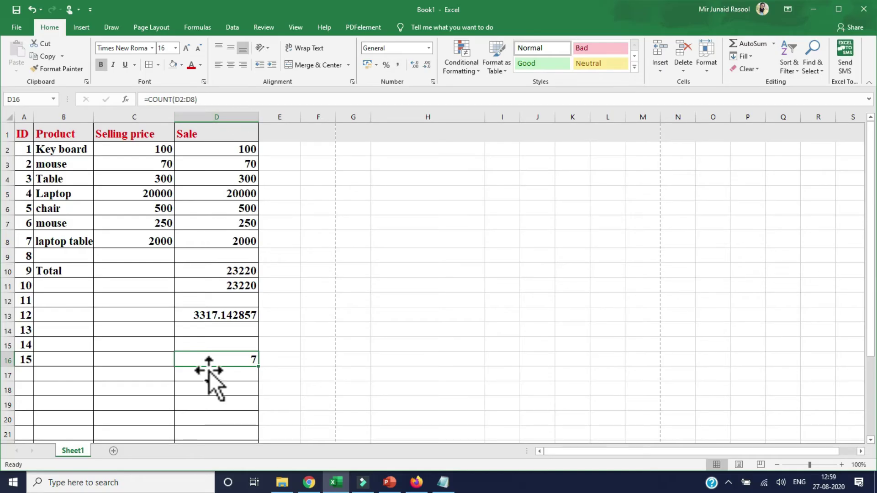
double_click(223, 358)
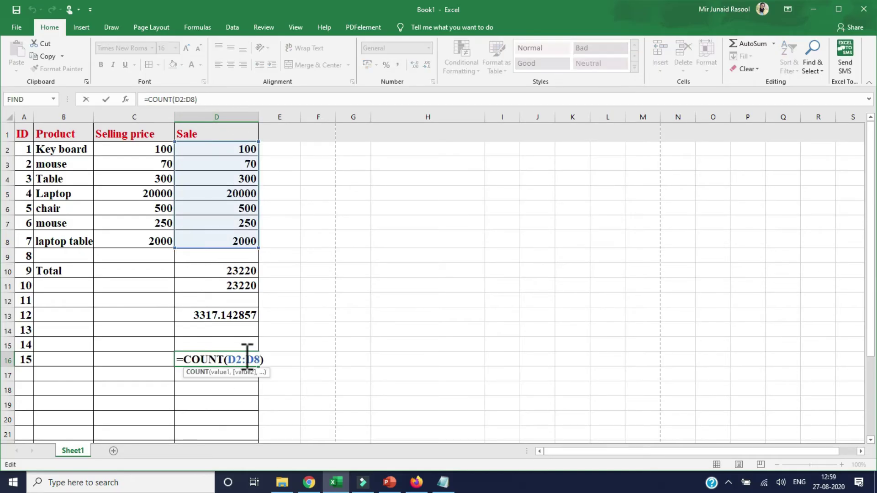
click(244, 360)
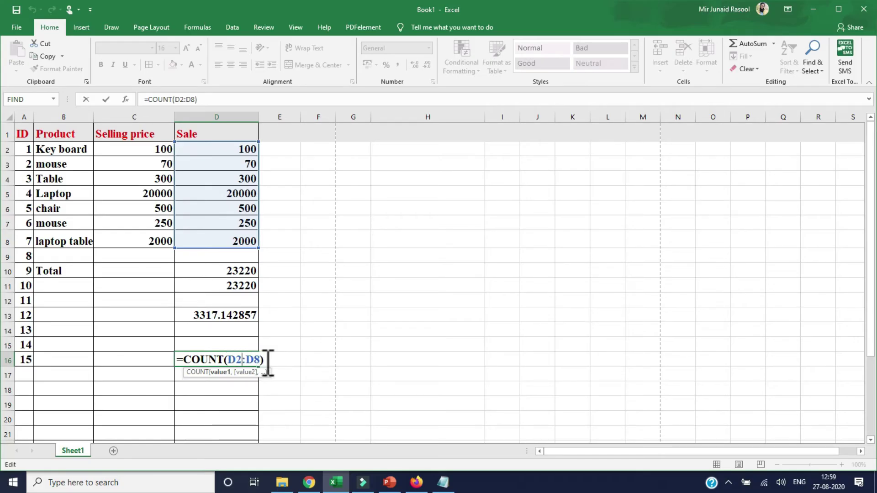
click(192, 416)
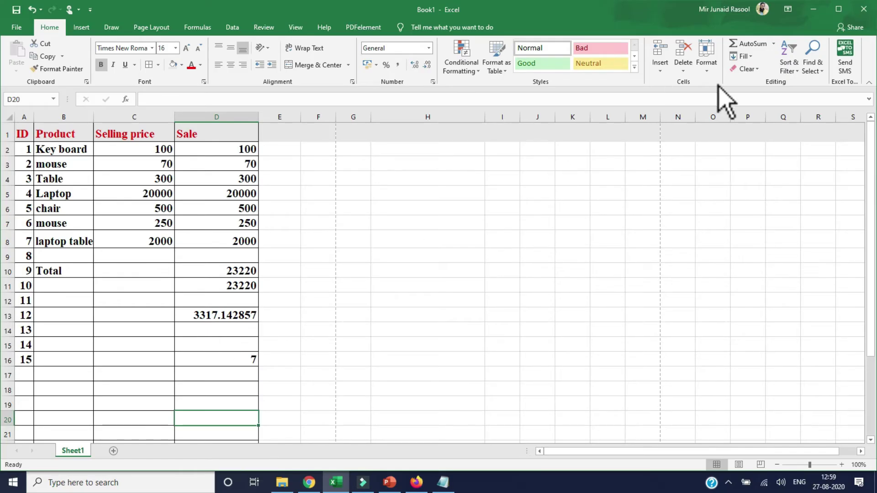
click(773, 44)
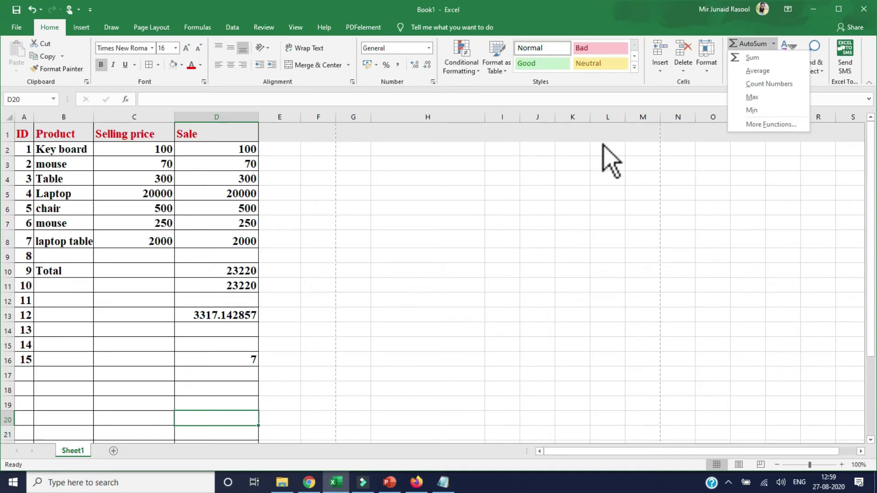
key(Escape)
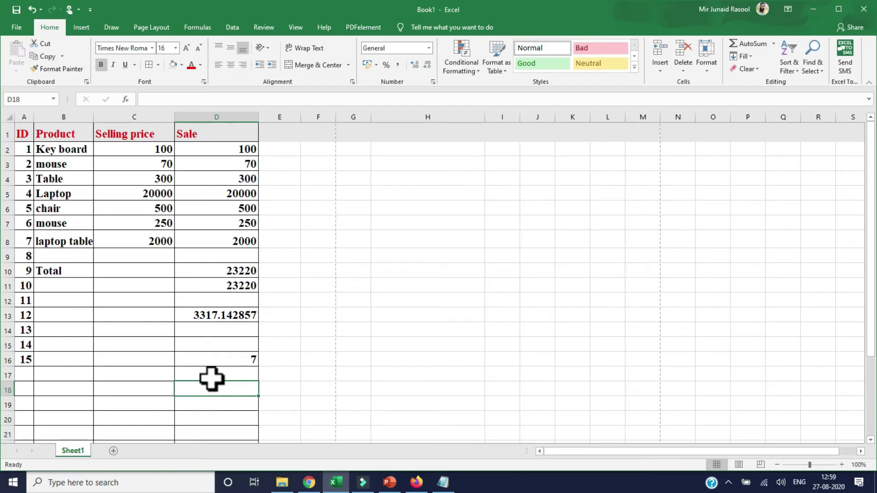
click(206, 372)
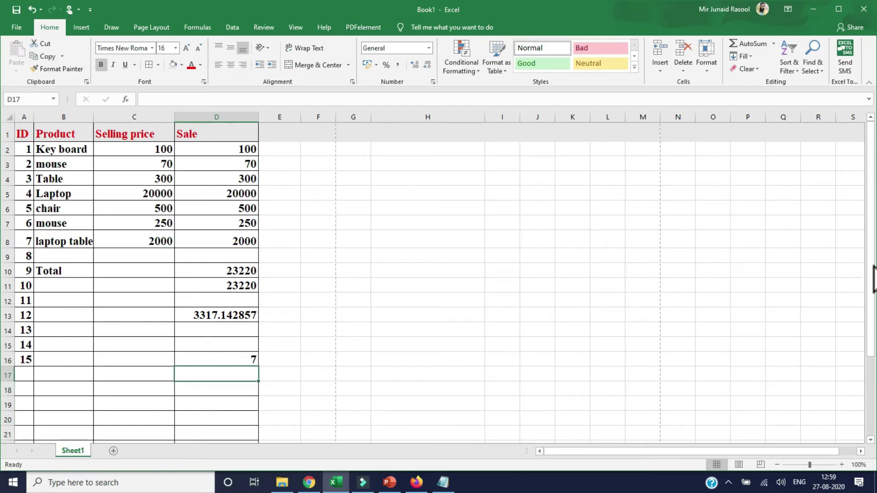
drag(873, 290, 873, 255)
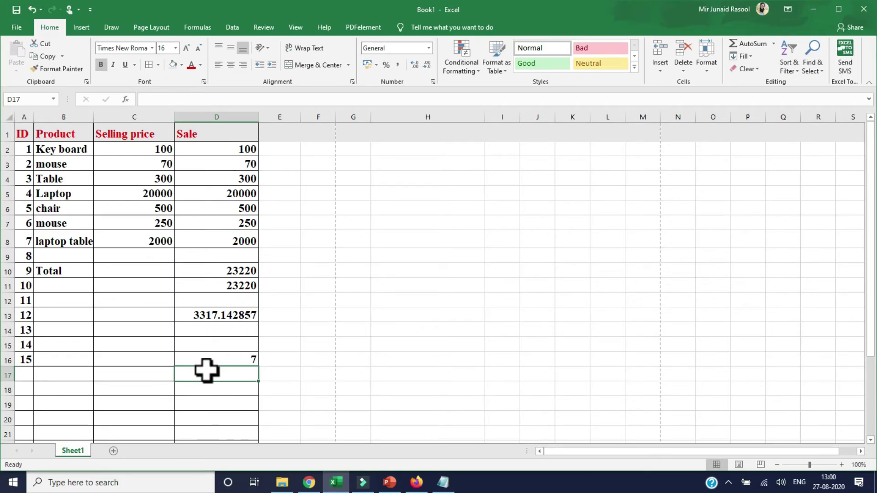
text(=m)
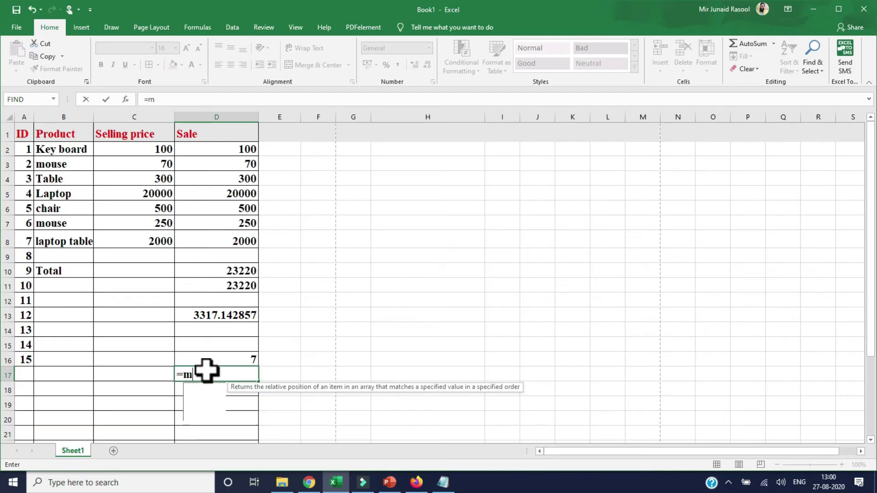
text(ax()
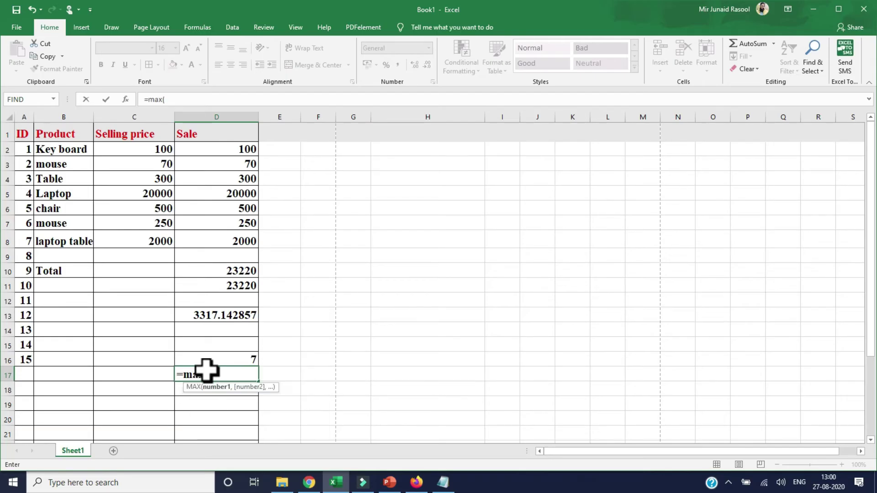
Complete =MAX(D2:D8) in D17 so it shows the highest Sale, 20000
click(219, 155)
drag(219, 154, 218, 238)
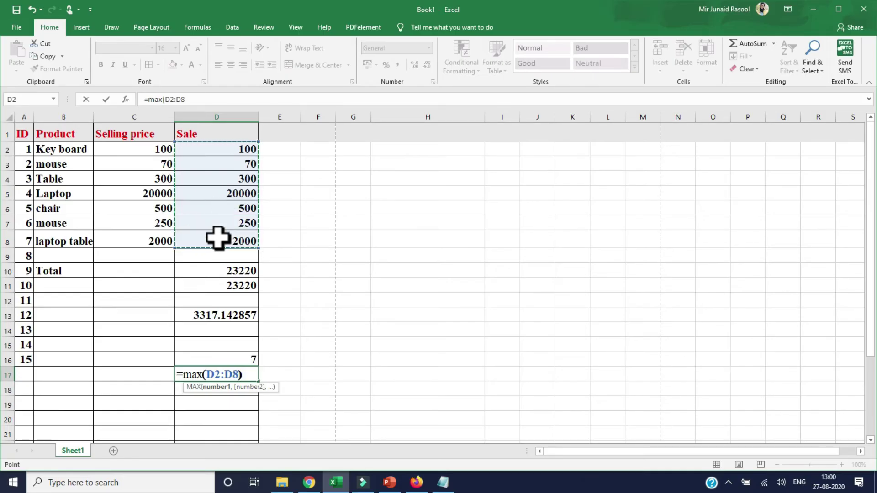
text())
key(Return)
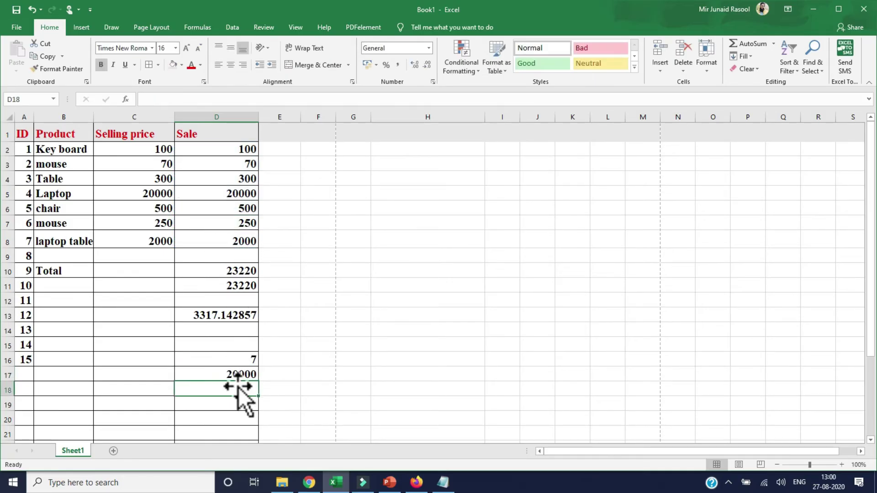
click(231, 374)
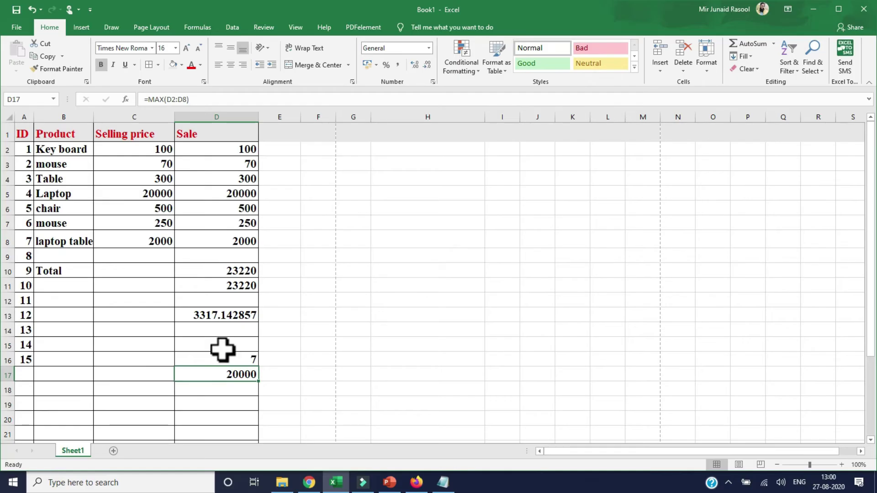
click(223, 405)
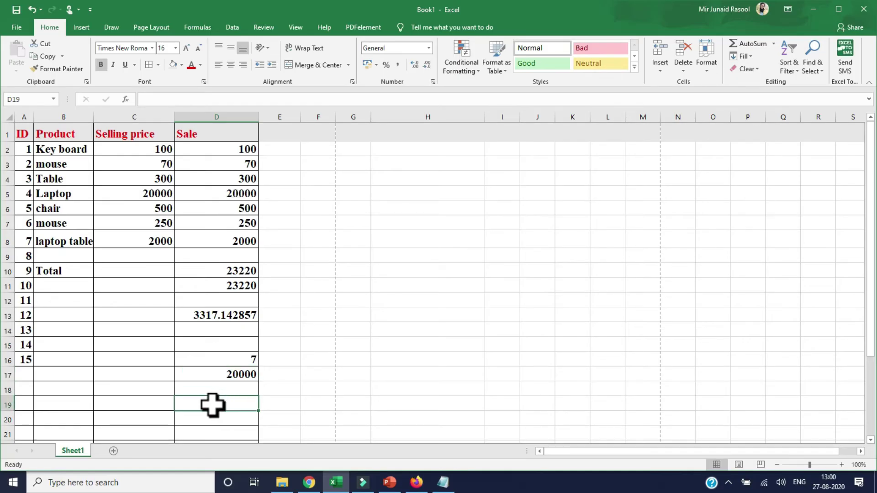
Enter =MIN(D2:D8) in D19 so it shows the lowest Sale, 70
text(=)
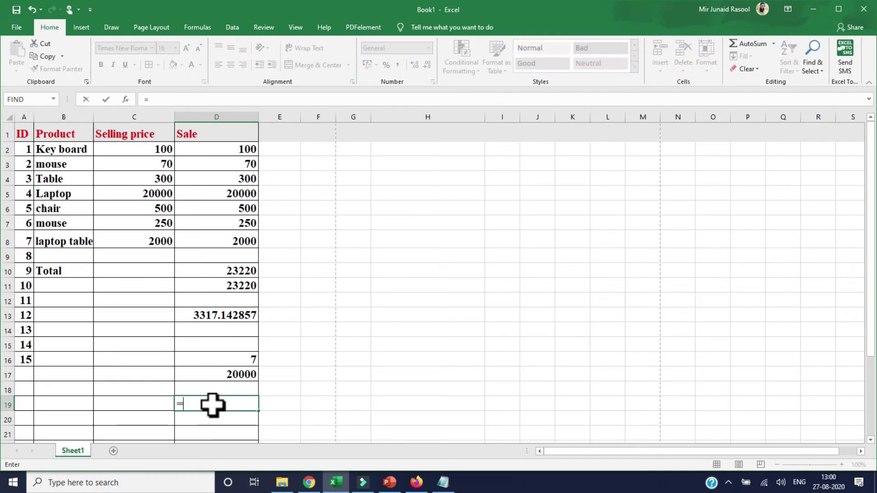
text(min)
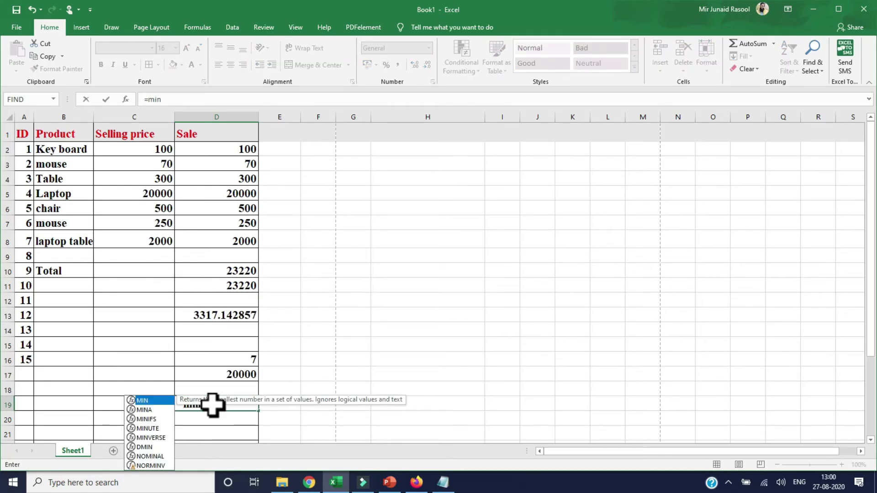
text(()
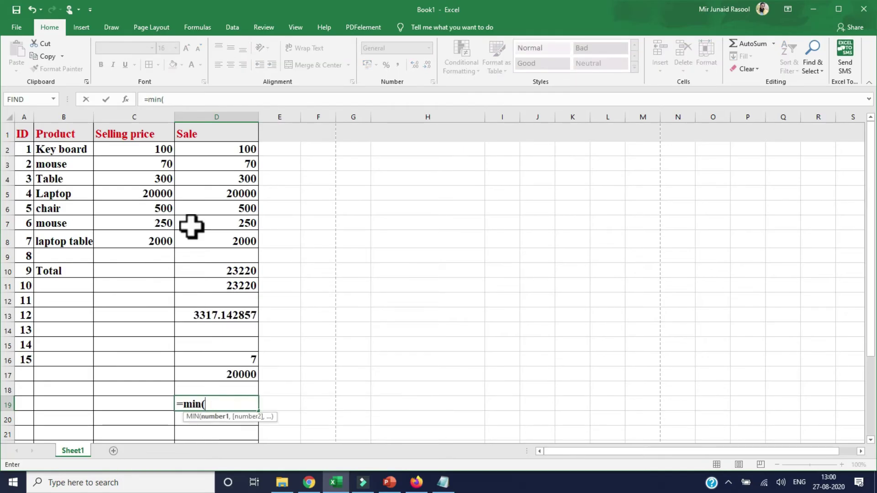
drag(209, 149, 211, 237)
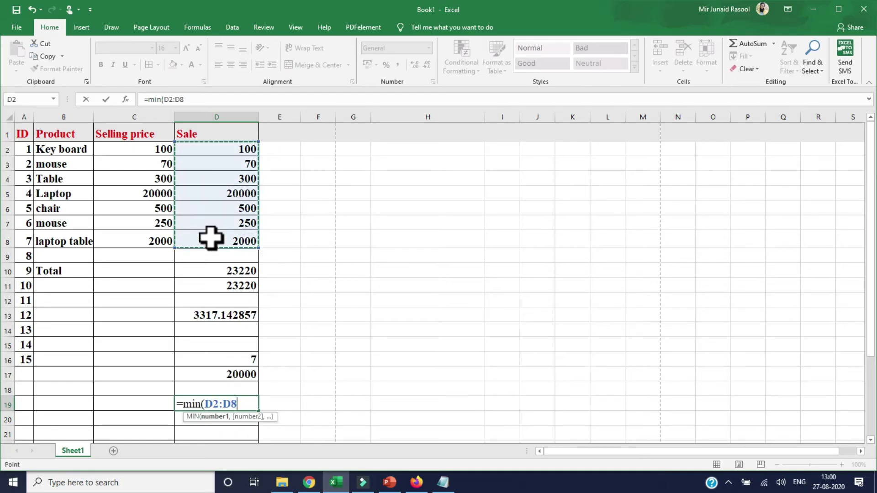
text())
key(Return)
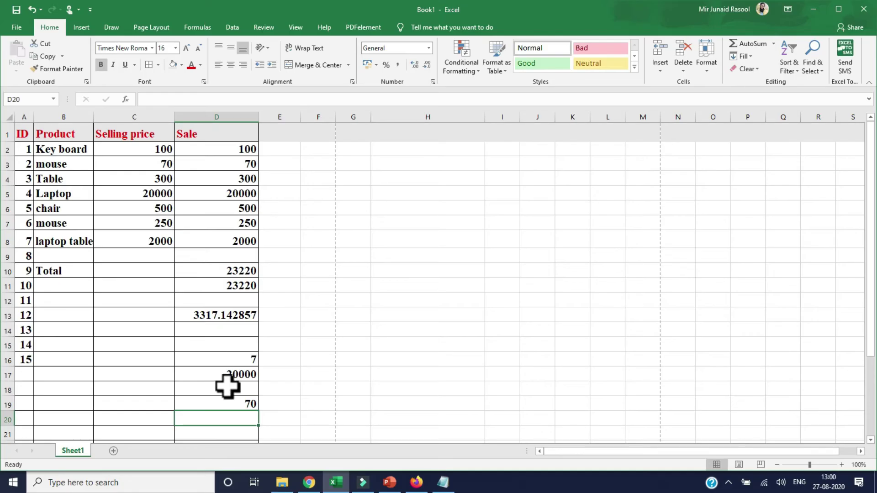
click(225, 404)
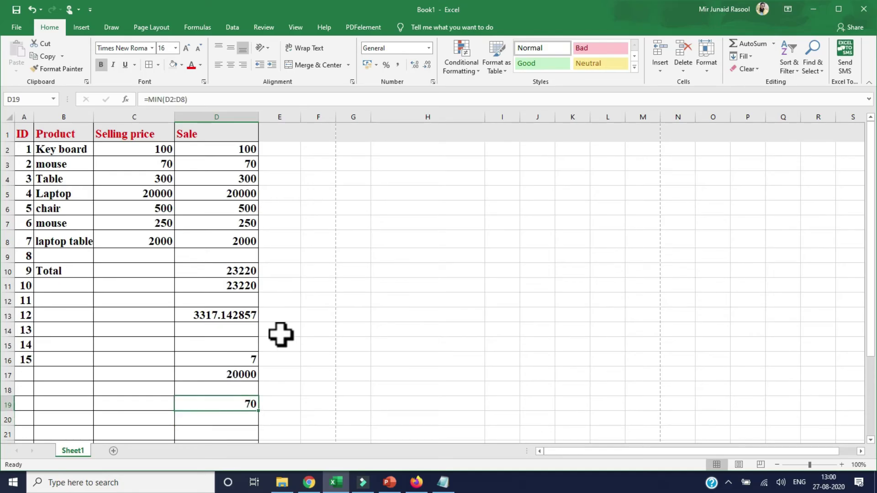
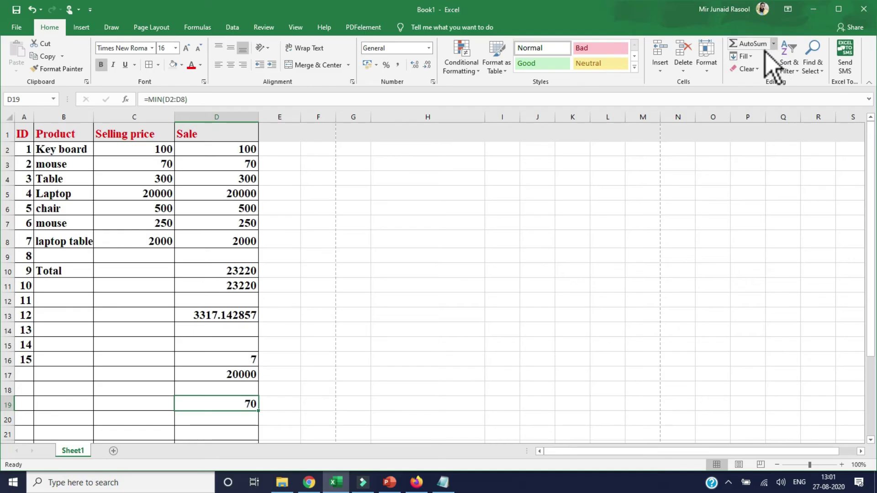
Open and dismiss the AutoSum function list, then select A16 and A2 in the ID column
click(773, 43)
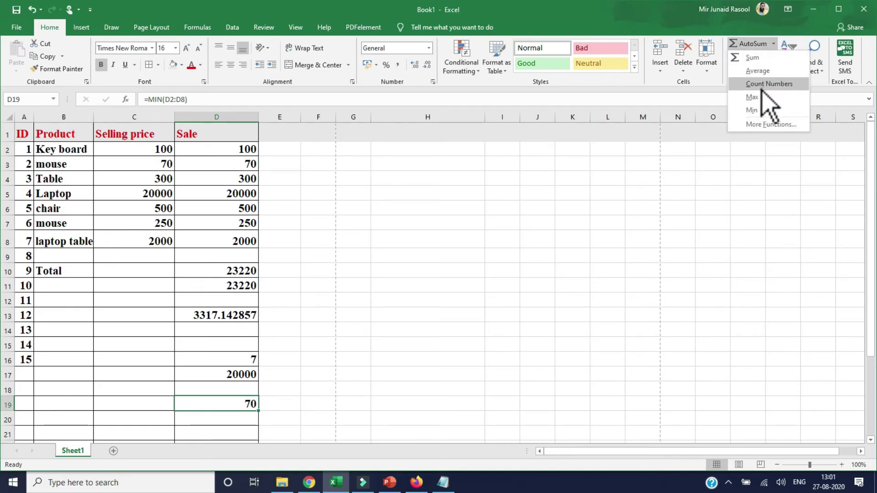
click(566, 241)
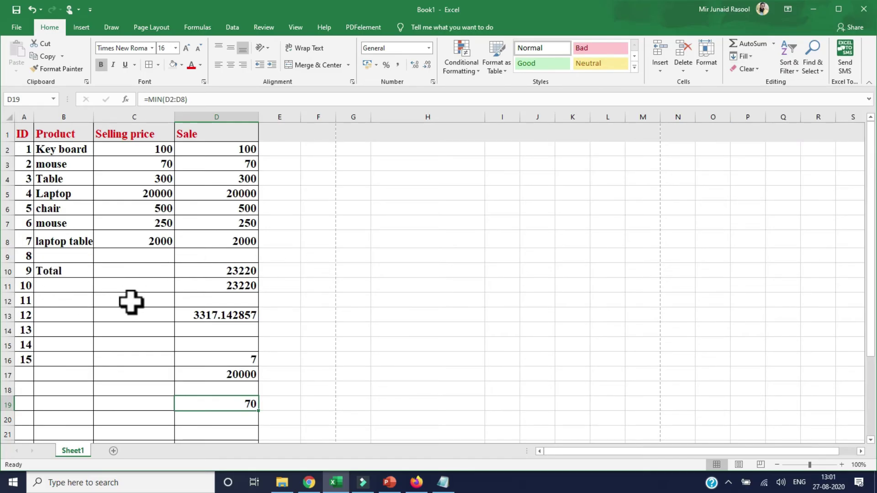
click(23, 358)
click(24, 153)
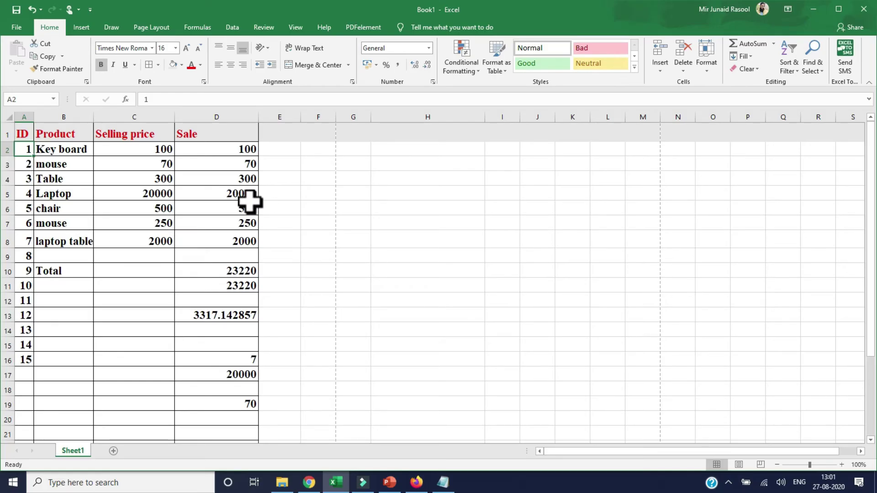
Try extending D3's value 70 with its fill handle, then select E5 and show the Fill options
click(247, 166)
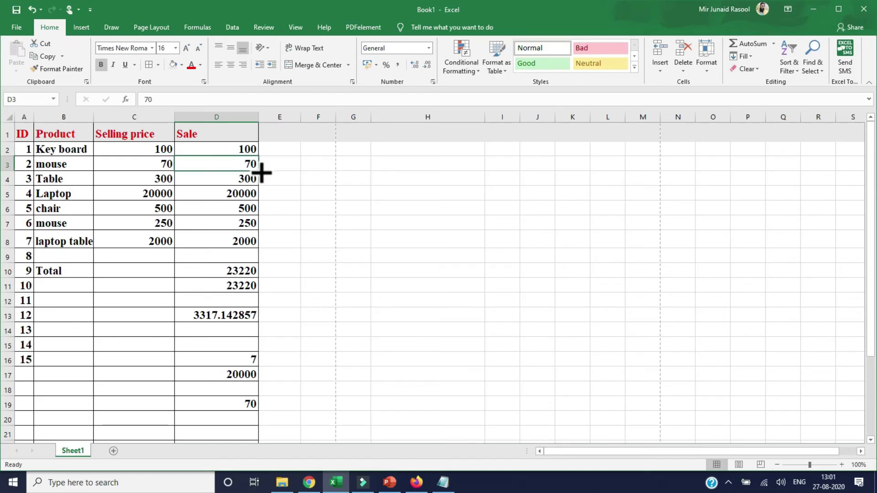
mouse_move(261, 172)
mouse_down()
mouse_move(499, 169)
mouse_move(262, 166)
mouse_move(288, 208)
mouse_move(288, 192)
mouse_move(261, 165)
mouse_up()
click(280, 191)
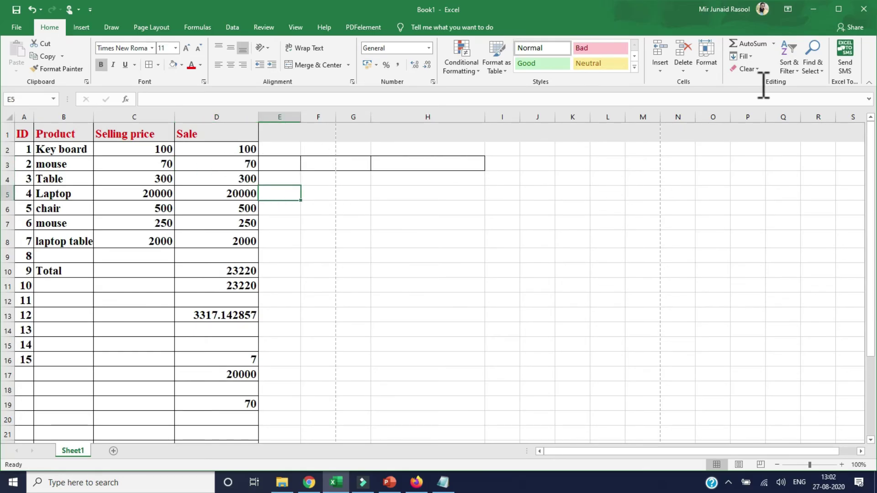
click(751, 56)
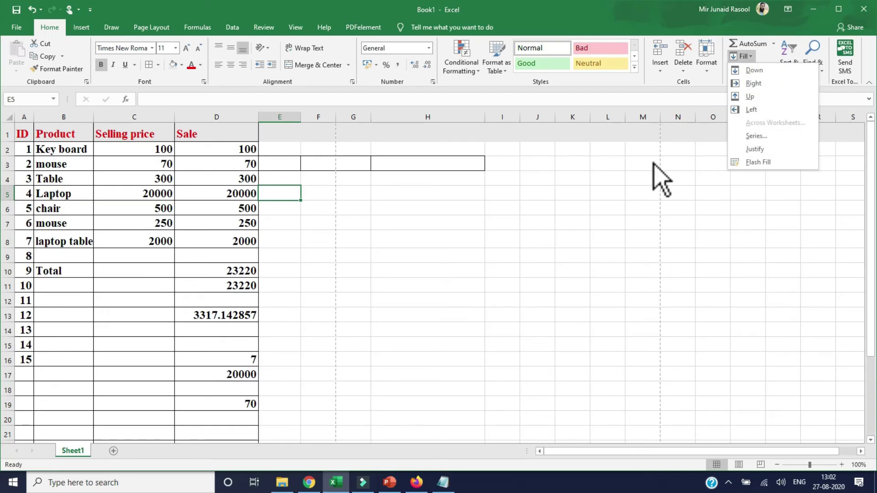
Select E2, E3 and D7 while opening and closing the Fill options without filling
click(443, 186)
click(276, 150)
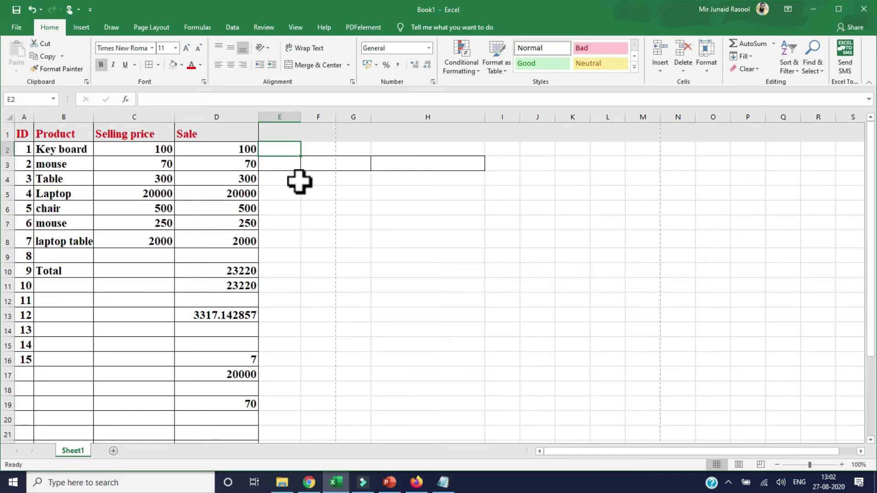
click(262, 166)
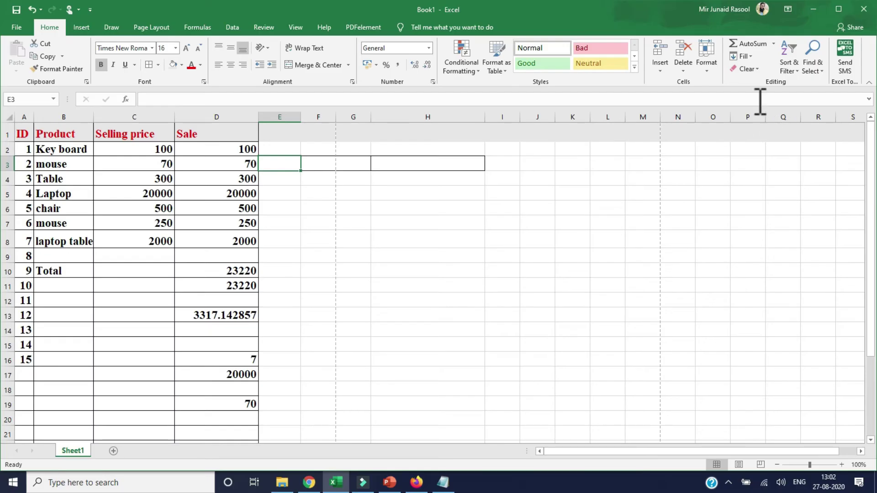
click(749, 56)
click(751, 59)
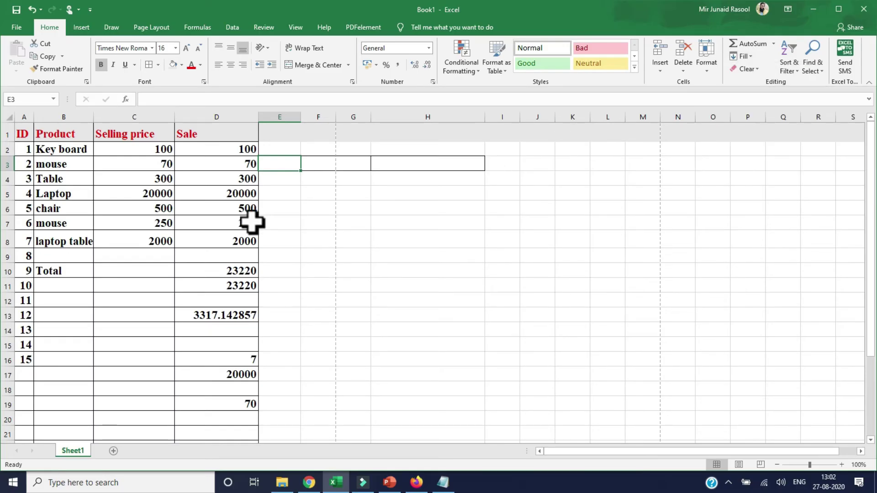
click(252, 222)
click(754, 57)
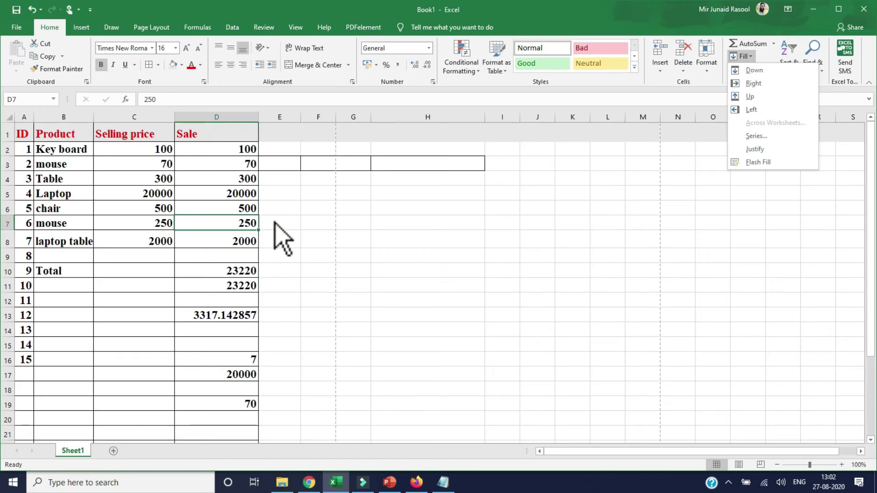
click(760, 82)
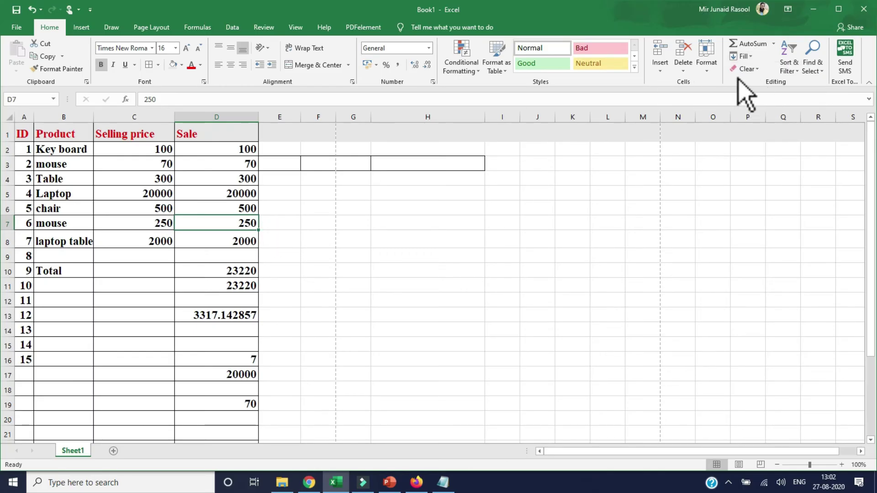
click(744, 56)
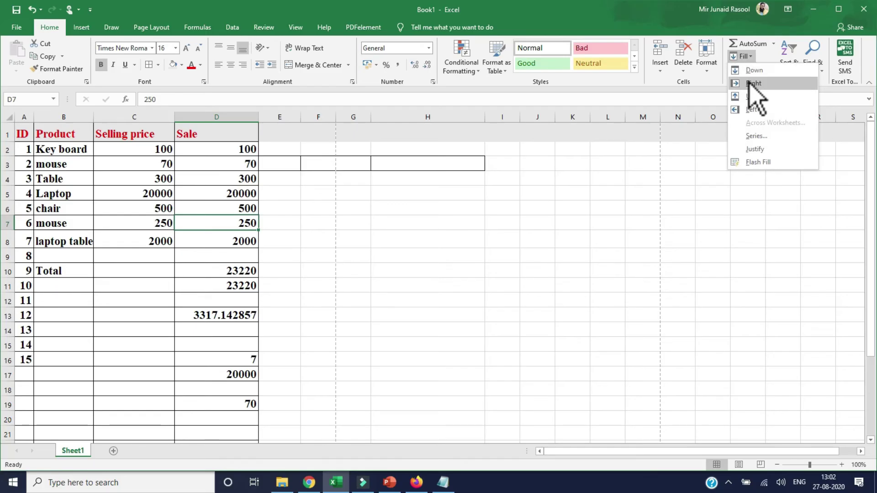
click(754, 83)
Select E7 and use Fill Right to copy the 250 from D7 into it
click(269, 222)
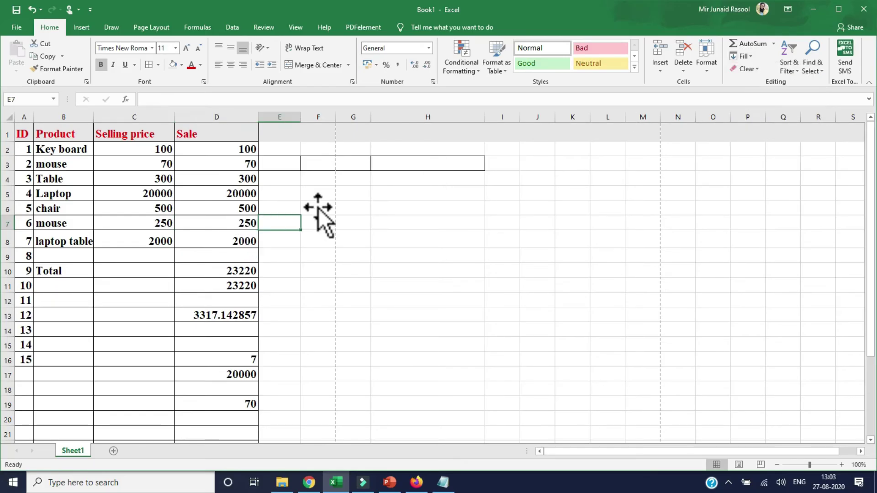
click(742, 56)
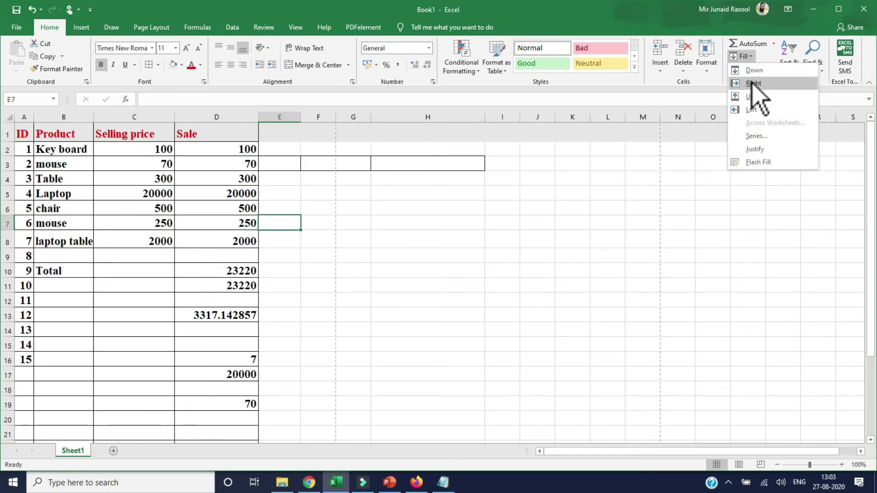
click(753, 83)
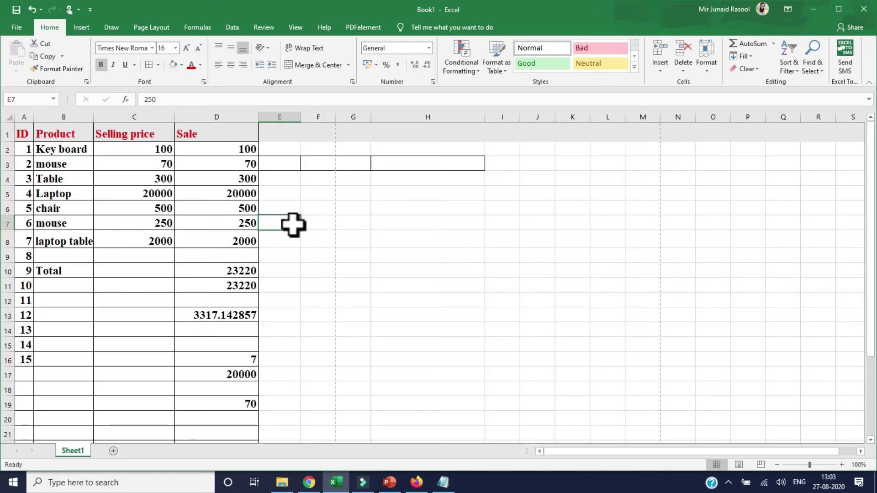
click(745, 57)
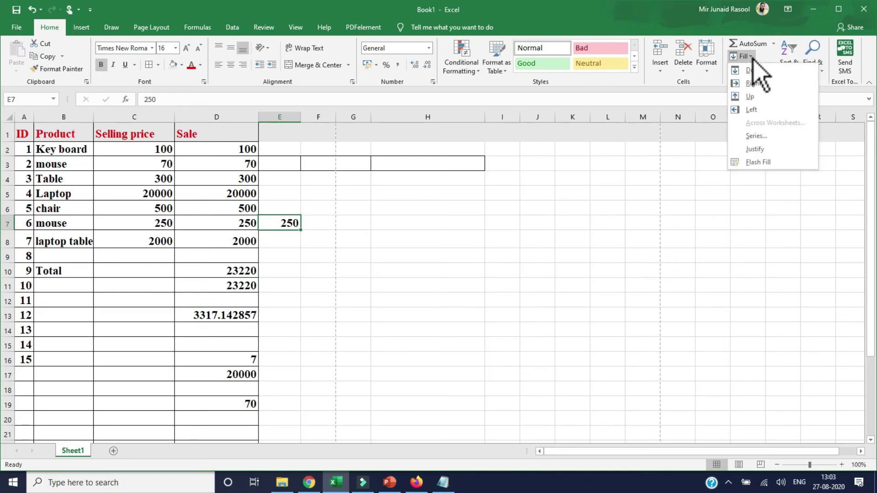
click(649, 180)
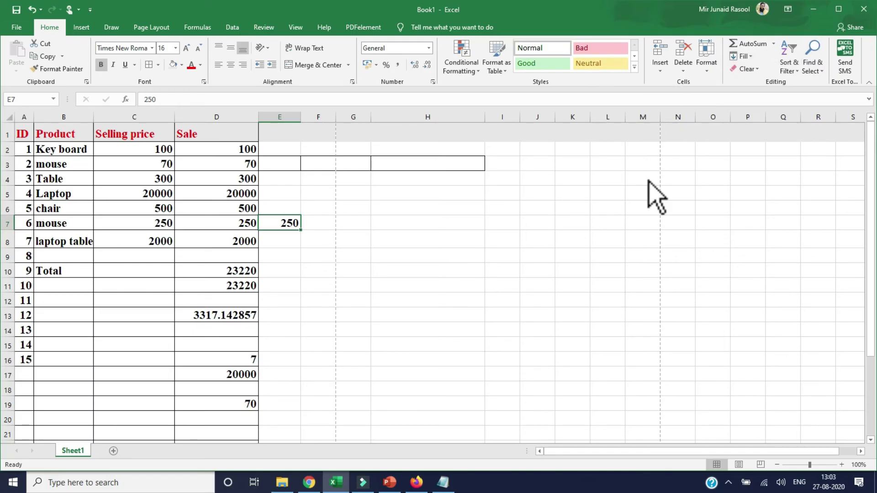
click(748, 70)
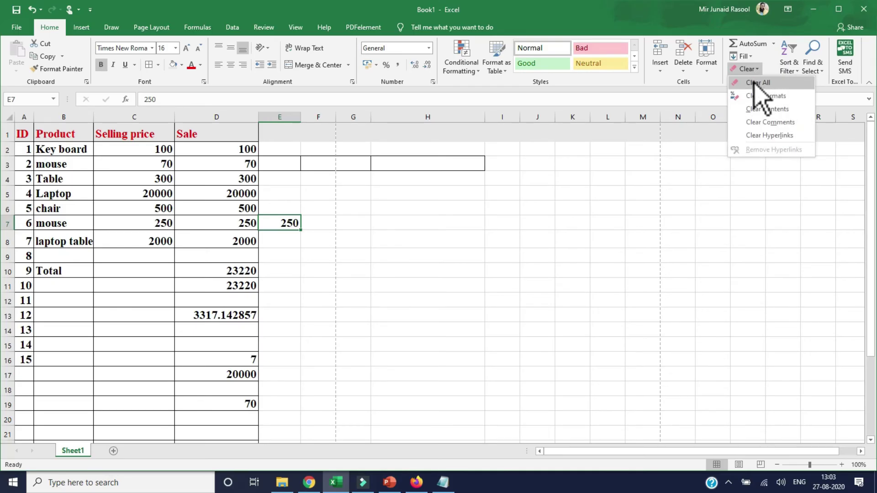
Apply Clear All to E7 to remove the 250 and its formatting, then select the table from A1
click(756, 83)
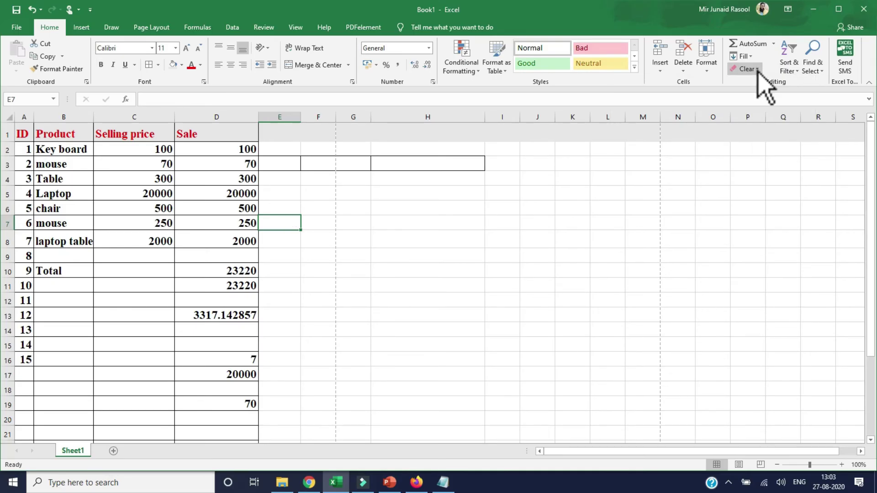
click(756, 71)
click(760, 85)
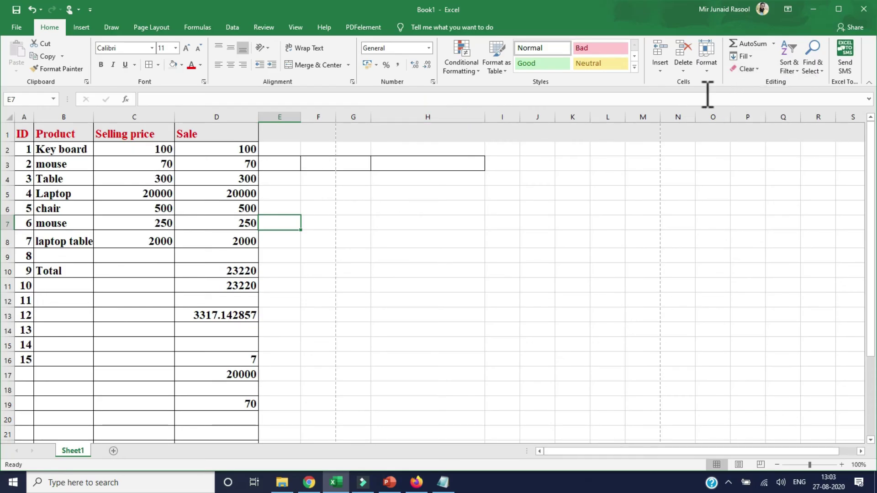
click(749, 69)
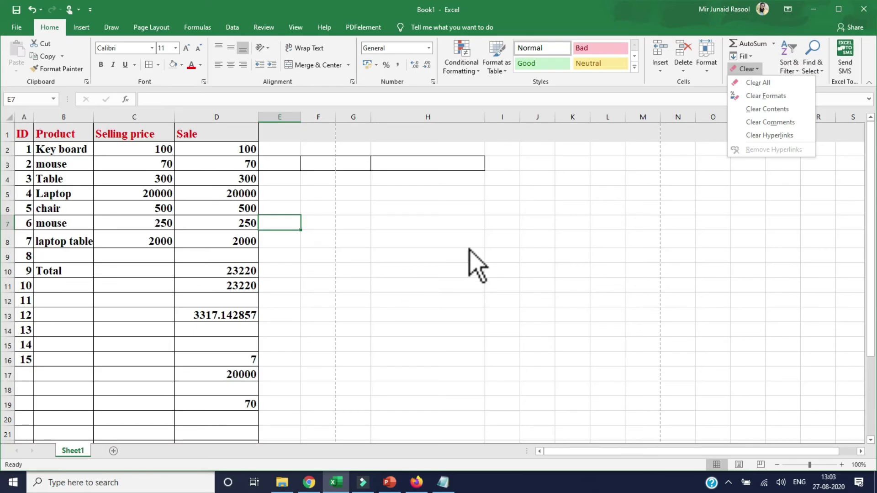
click(464, 280)
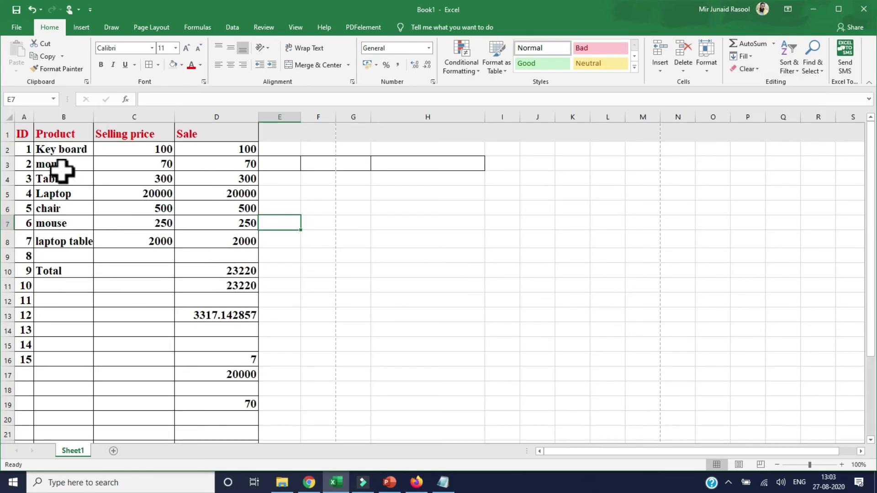
mouse_move(24, 132)
mouse_down()
mouse_move(234, 295)
mouse_move(249, 411)
mouse_move(250, 398)
mouse_up()
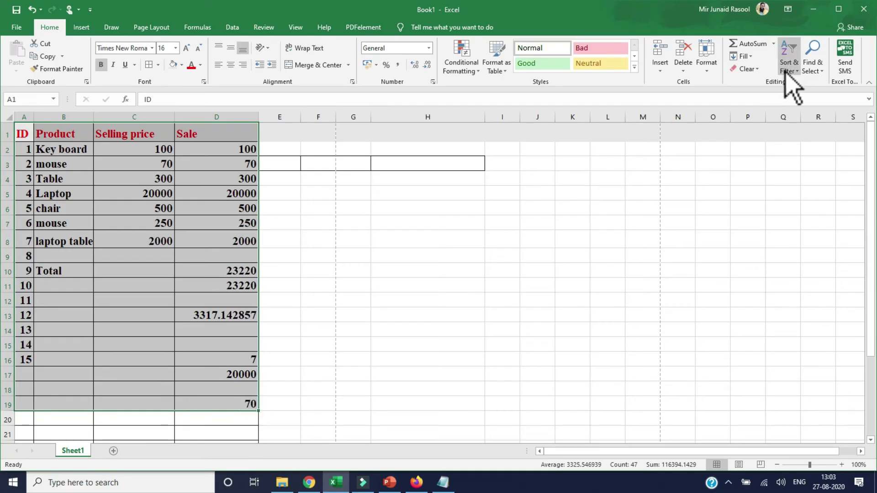
Clear All on the selected table, then undo with Ctrl+Z to restore its data and formatting
click(746, 69)
click(757, 83)
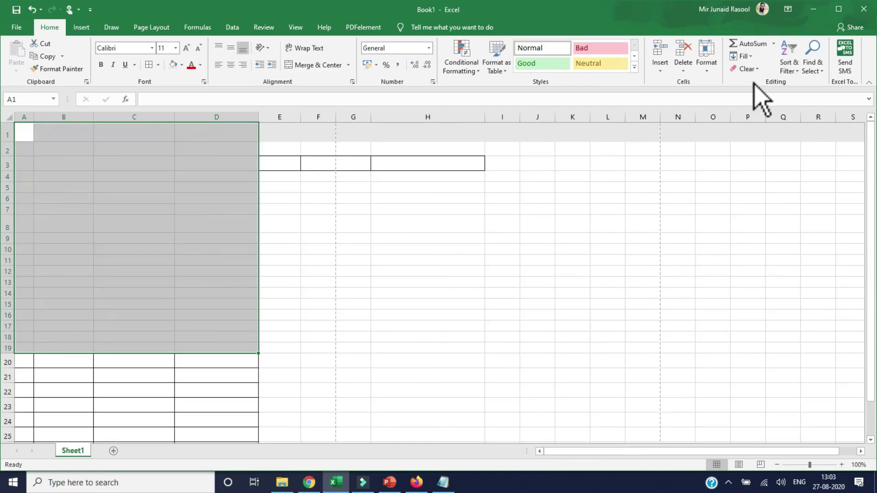
key(ctrl+z)
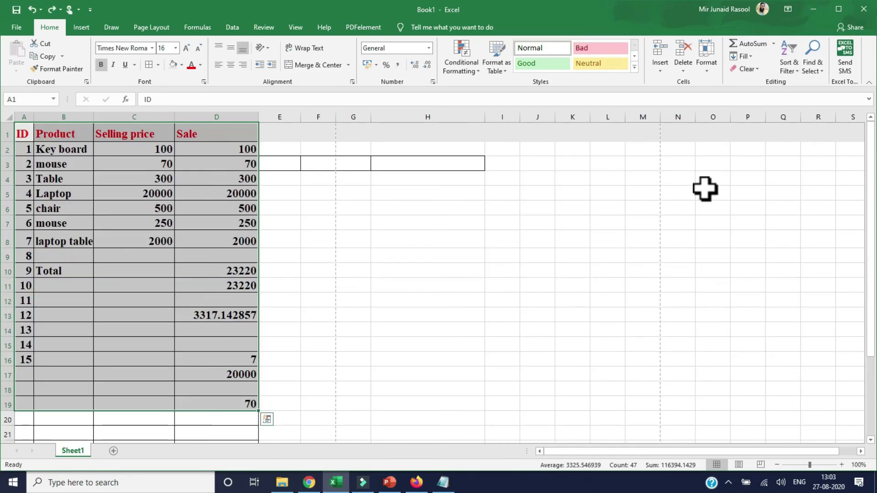
click(760, 69)
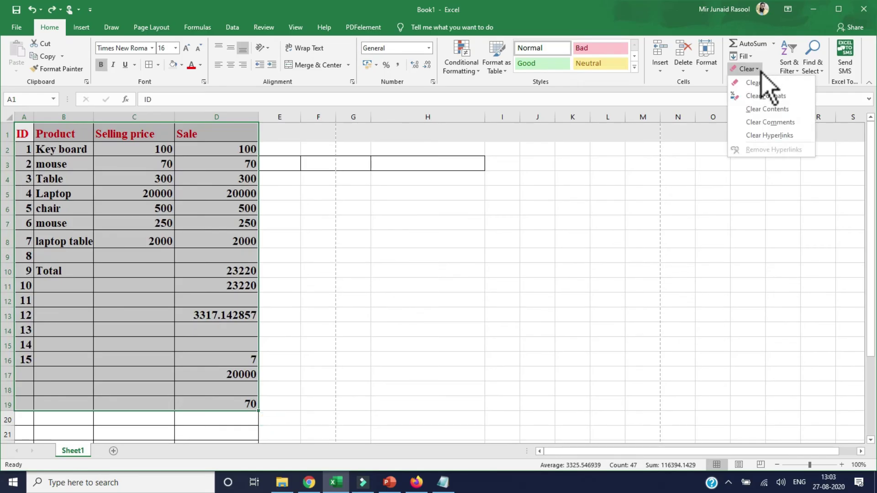
click(623, 196)
click(255, 207)
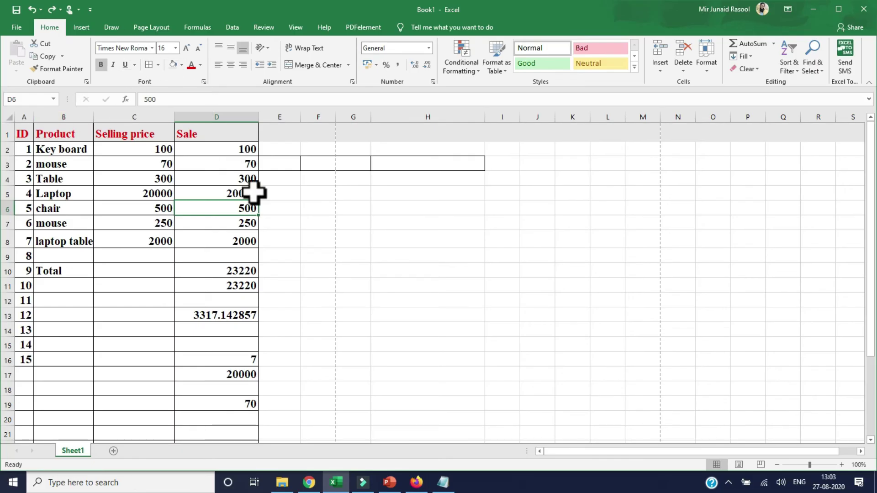
Apply Clear Formats to A1:D19, then undo it to bring back the bold red headers and borders
drag(19, 133, 243, 397)
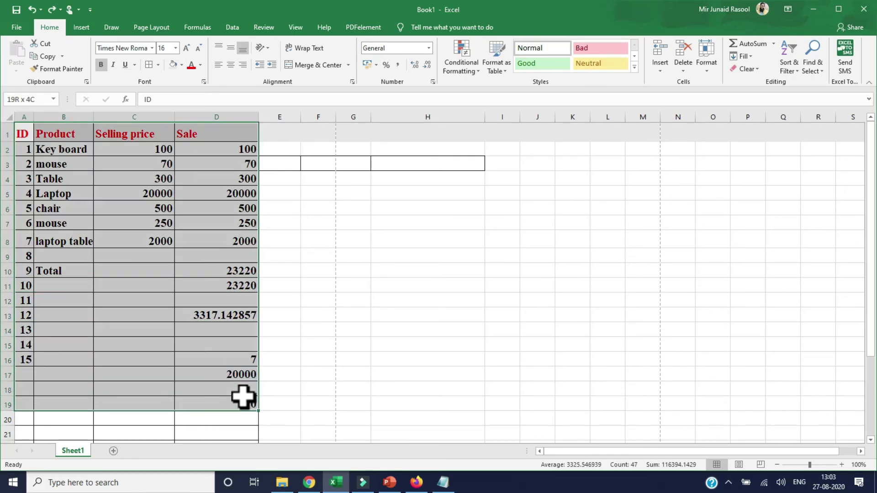
click(746, 69)
click(759, 95)
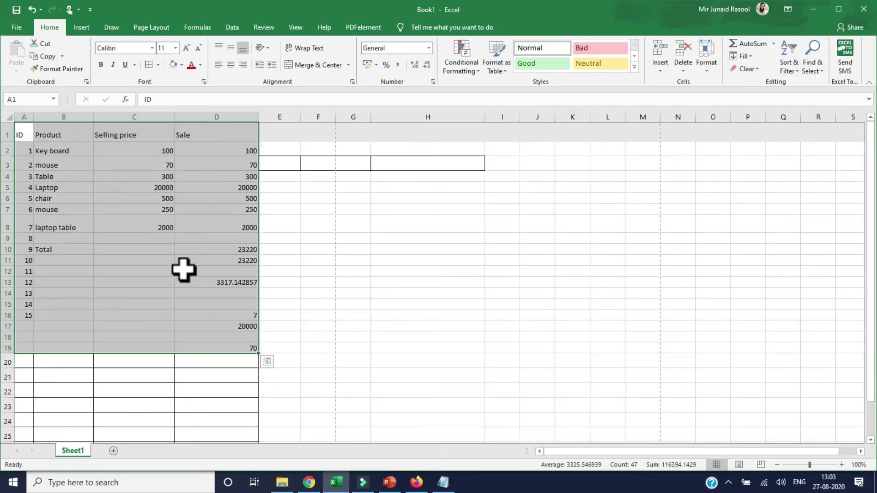
click(294, 260)
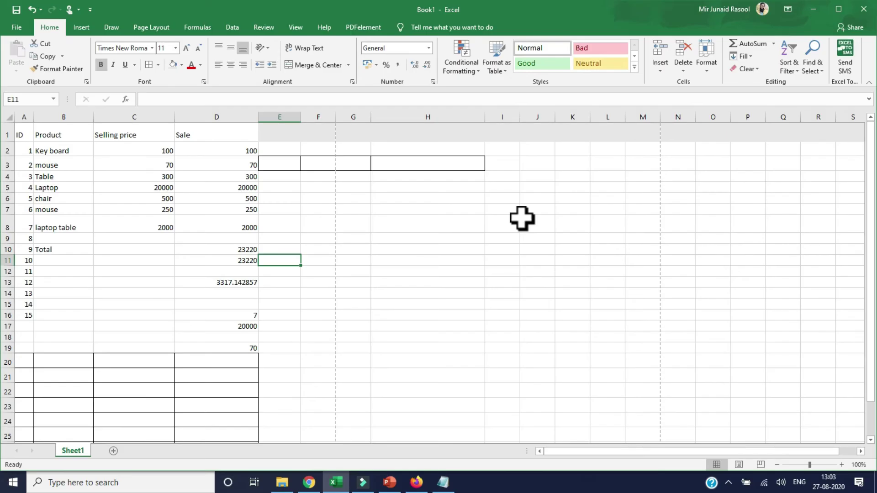
key(ctrl+z)
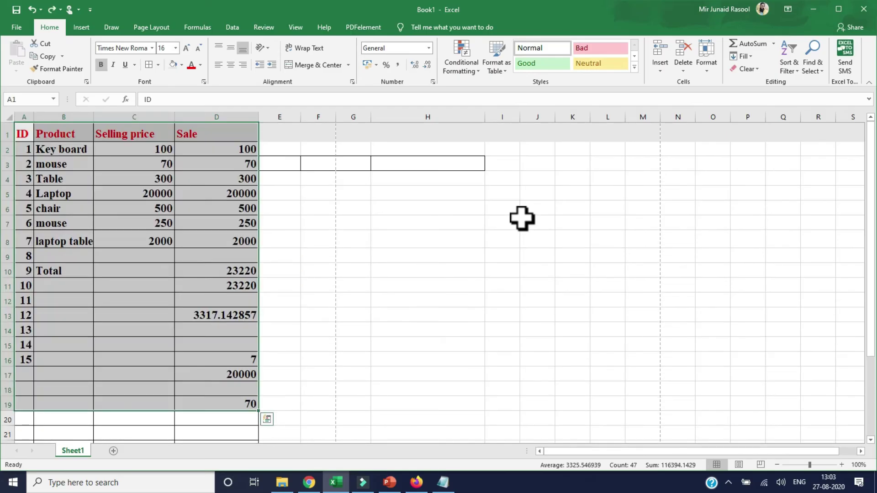
click(352, 285)
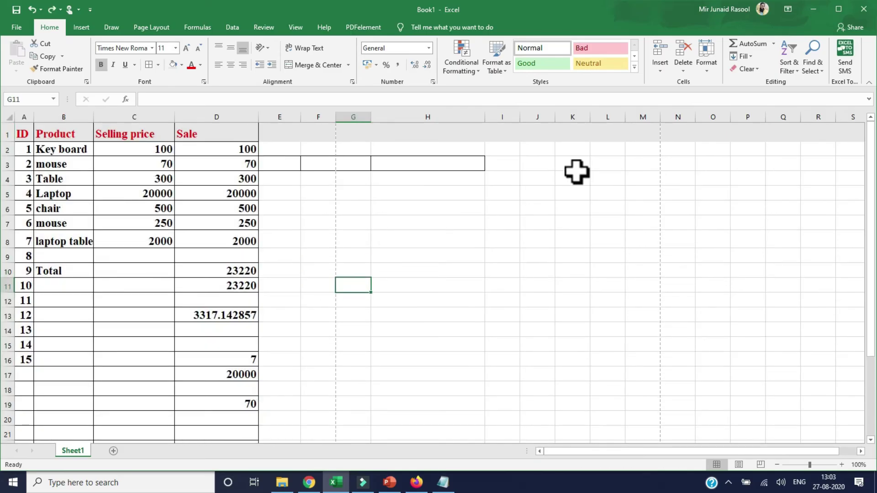
click(749, 69)
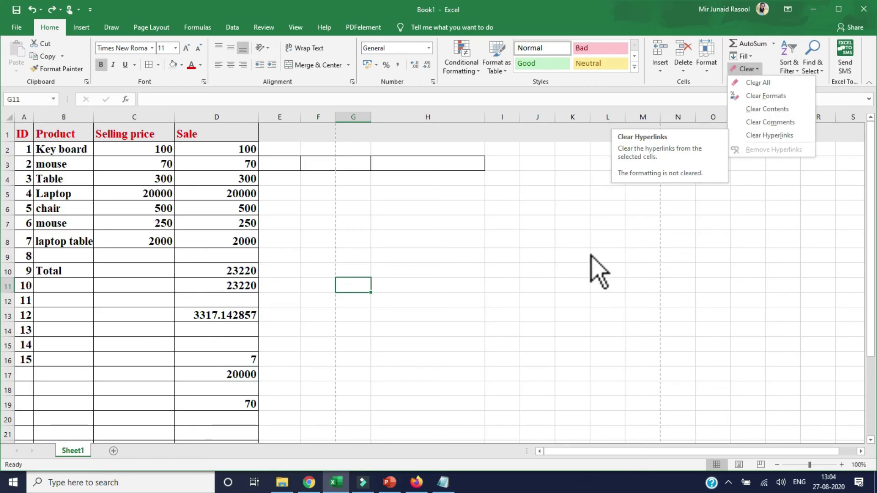
click(589, 272)
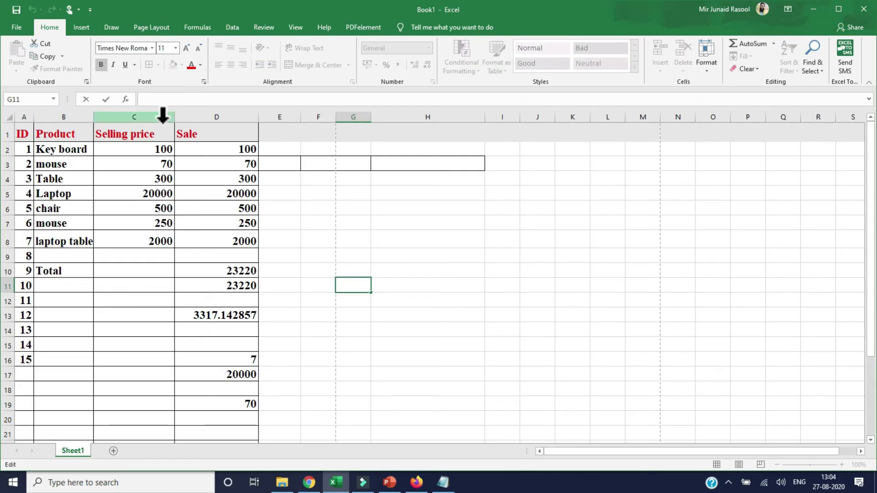
click(57, 220)
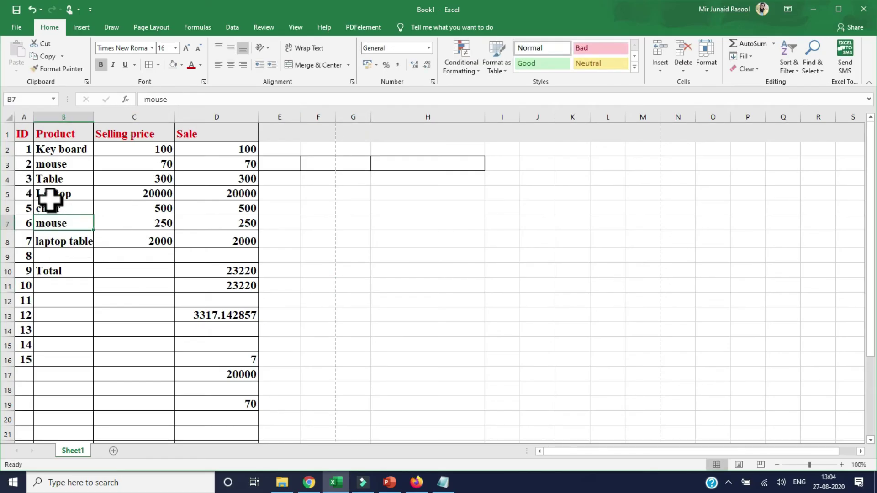
click(58, 195)
click(59, 179)
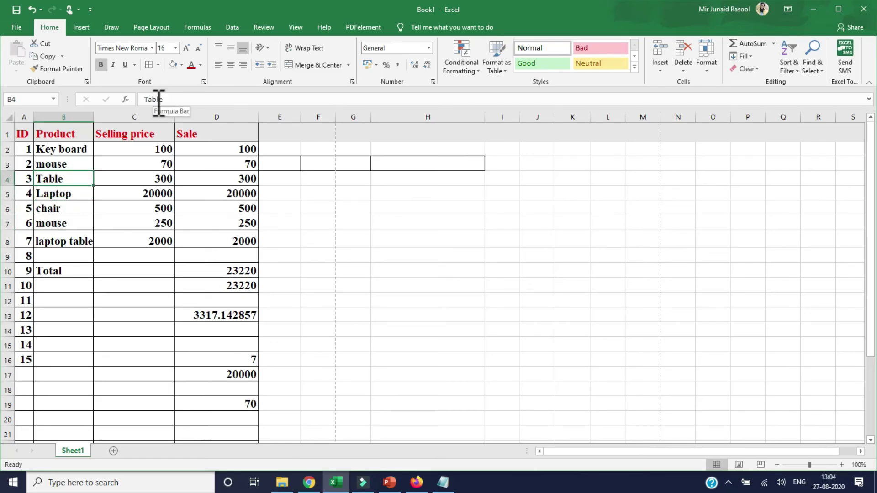
click(66, 194)
click(158, 209)
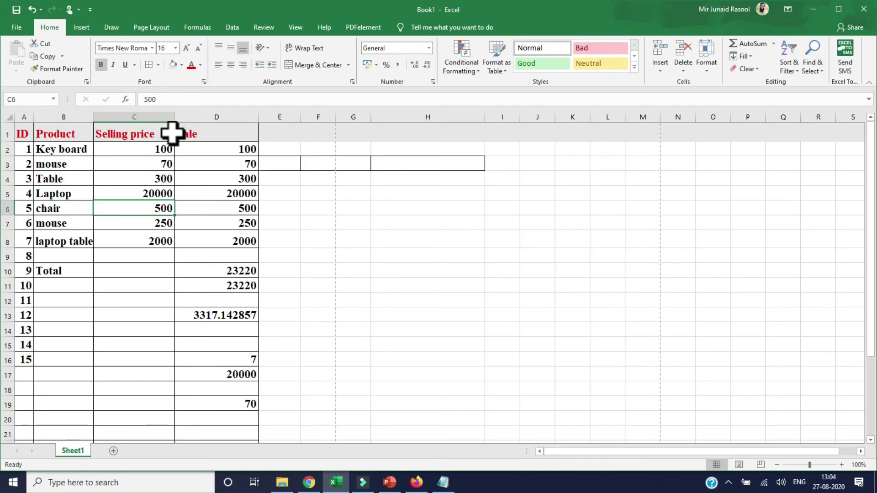
click(233, 273)
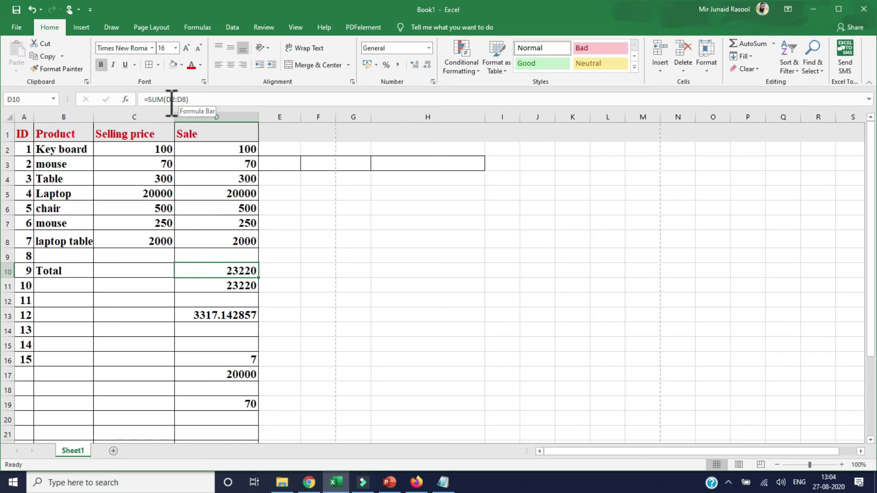
double_click(214, 273)
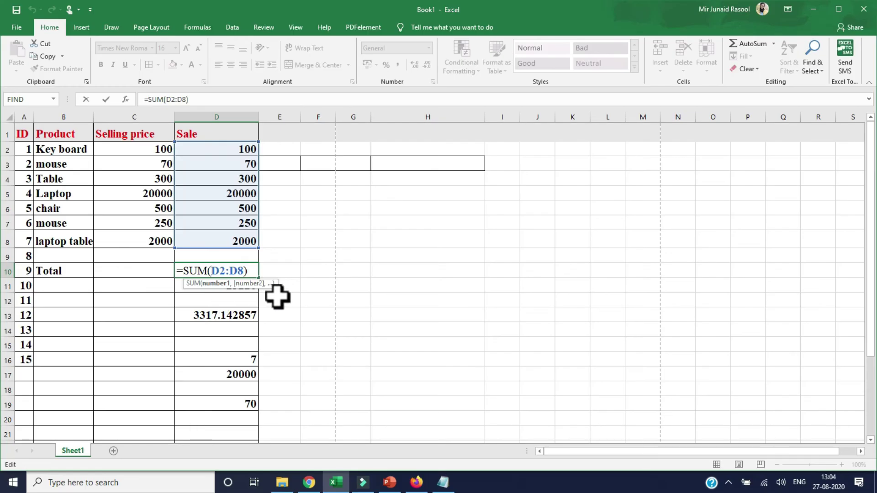
key(Return)
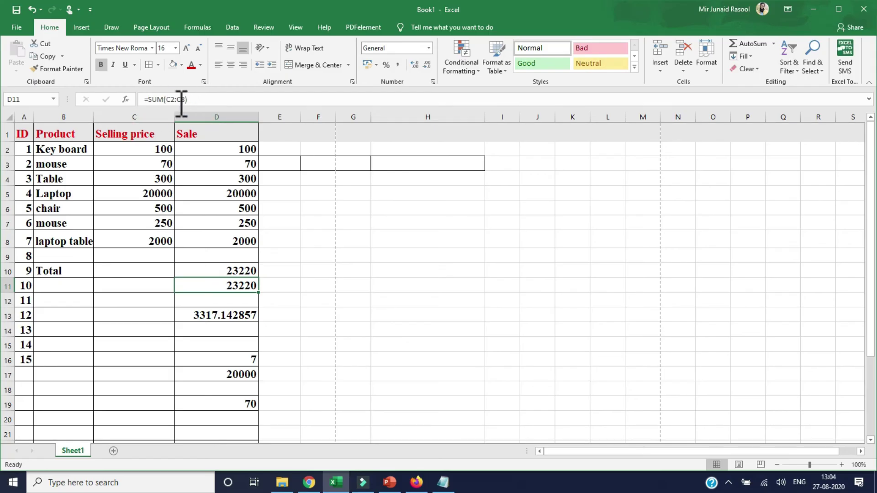
click(169, 205)
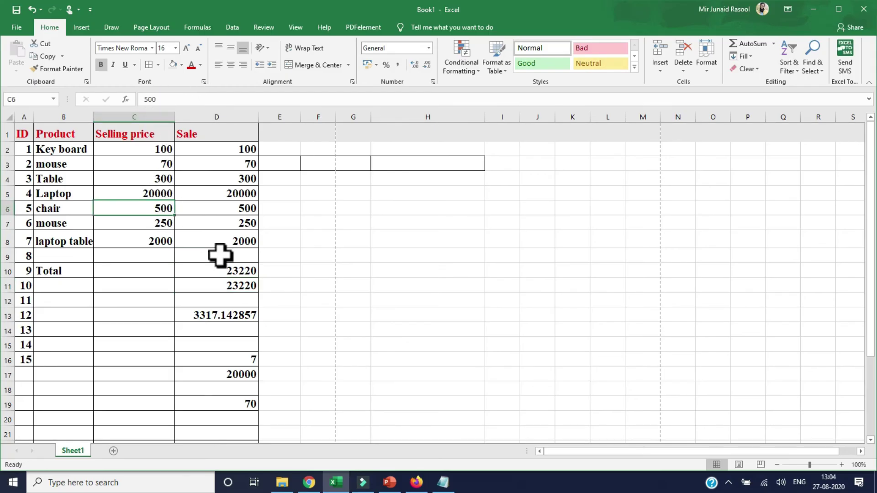
click(229, 286)
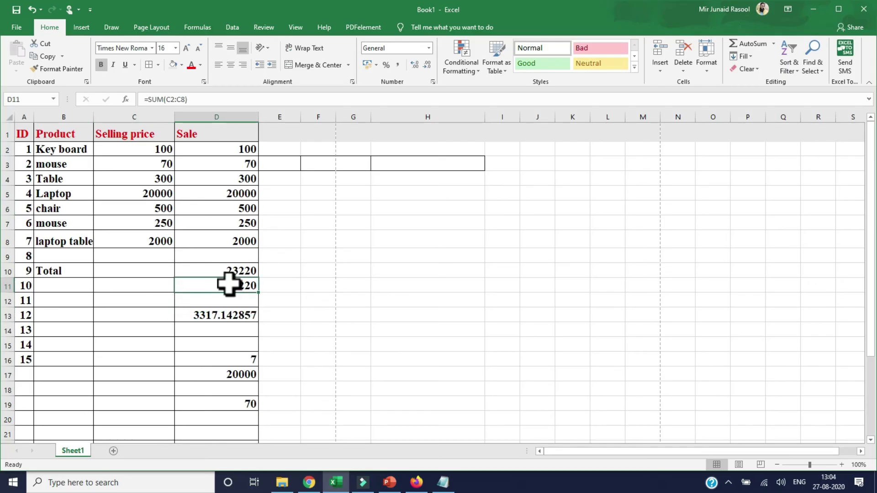
click(228, 270)
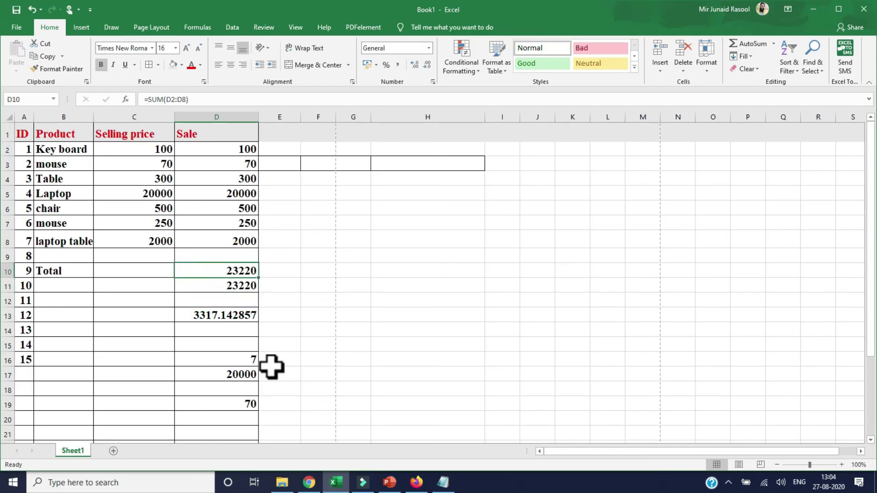
Sort only the Sale values D2:D8 smallest to largest, continuing with the current selection
click(795, 73)
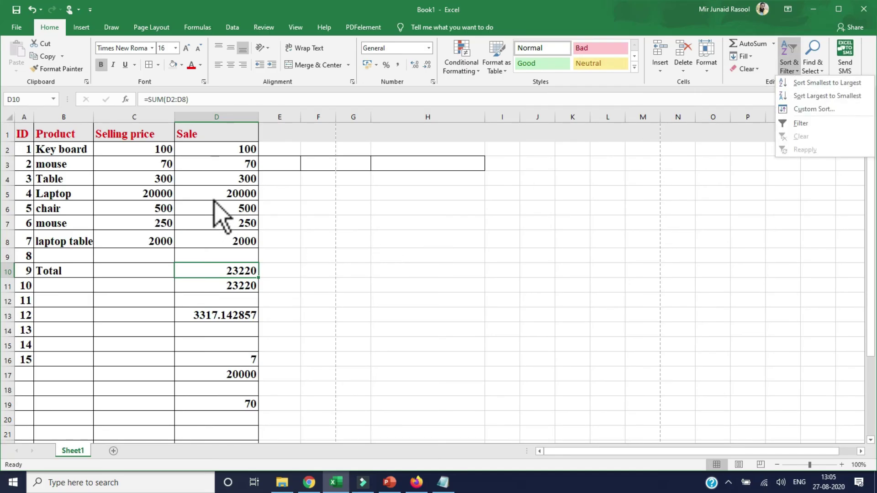
click(210, 153)
drag(210, 150, 224, 235)
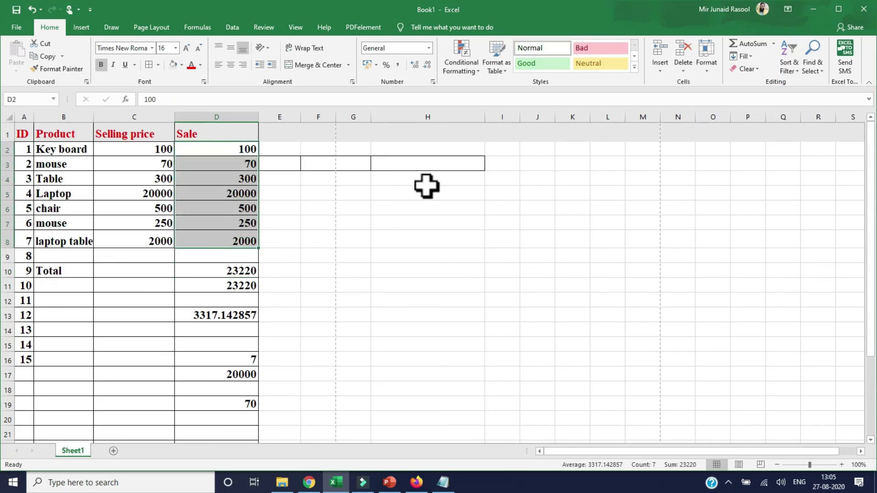
click(793, 71)
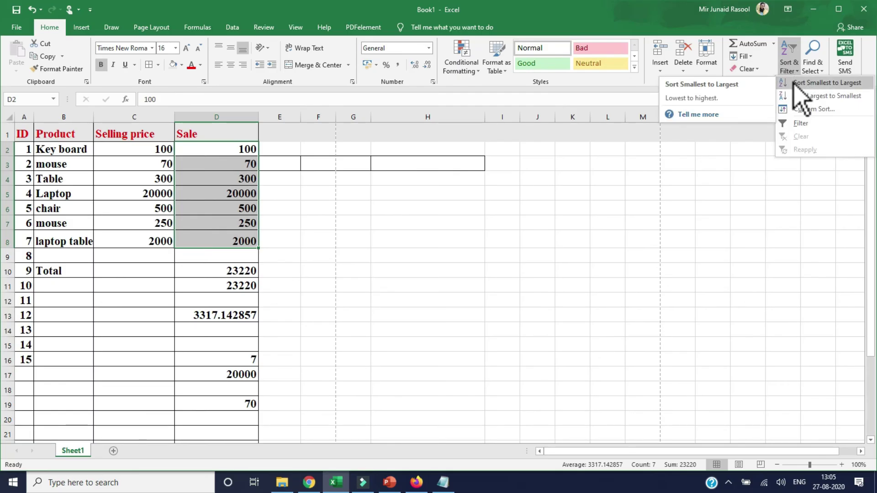
click(797, 83)
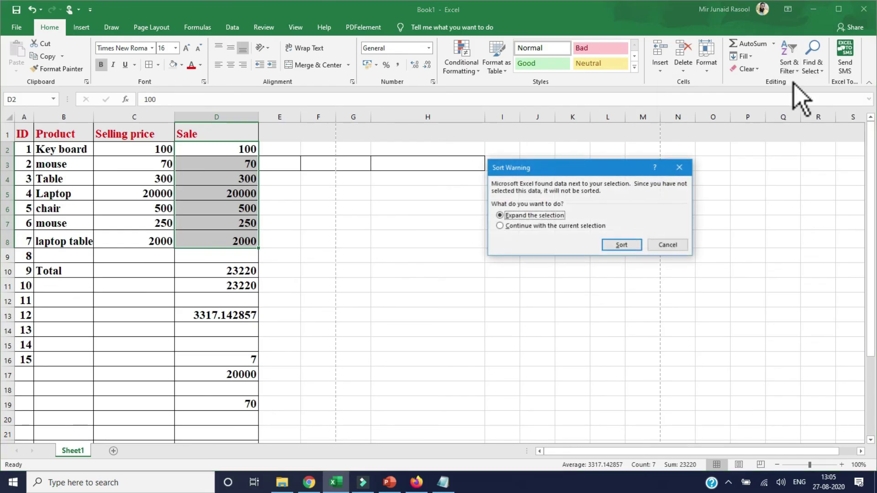
click(520, 228)
click(622, 245)
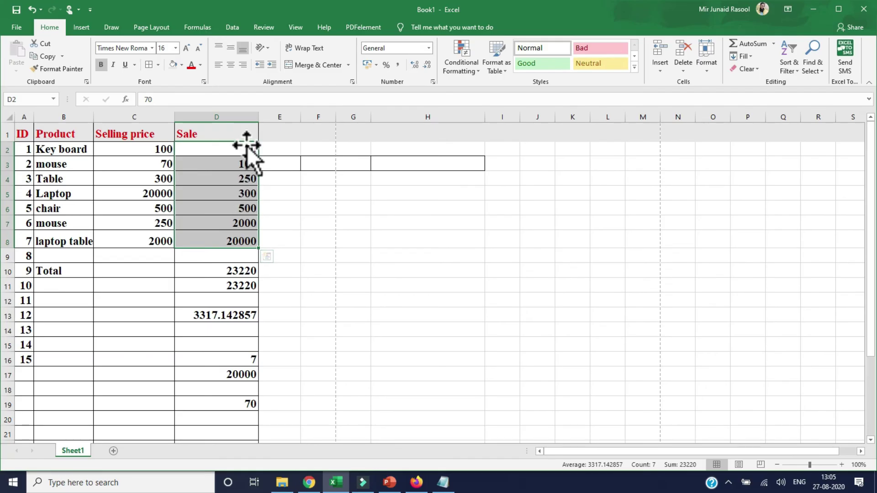
click(794, 71)
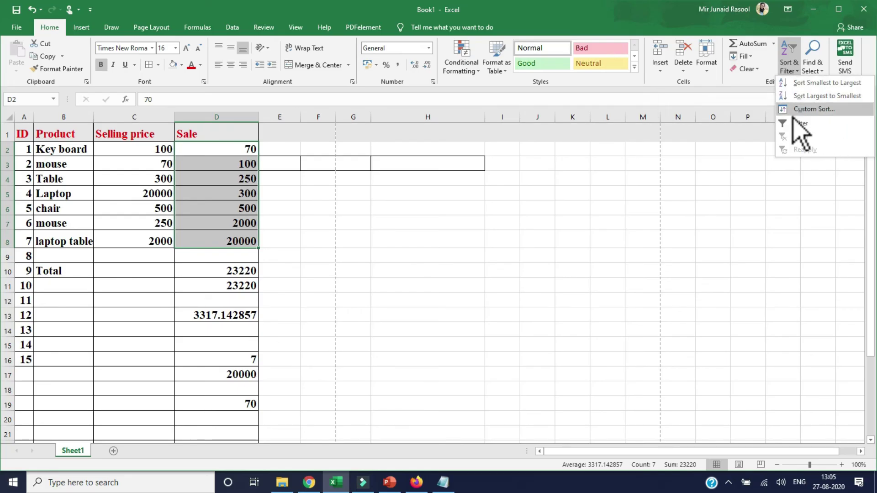
Turn on Filter for the product table from Sort & Filter
click(792, 71)
click(790, 71)
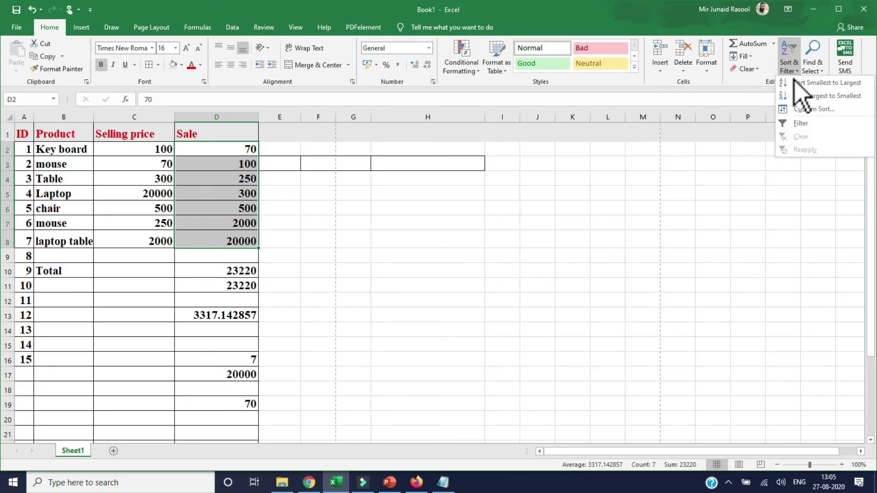
click(795, 119)
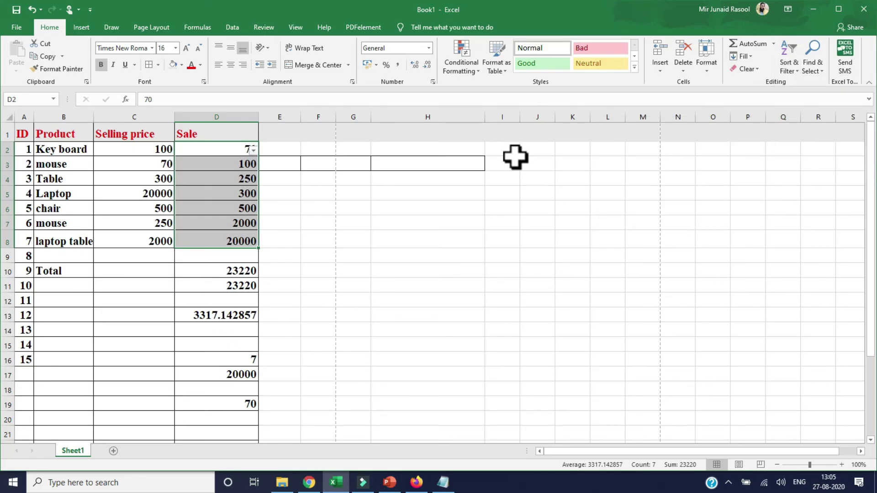
Toggle 300 in the Sale filter list, close it without applying, then select H4 and M16
click(253, 150)
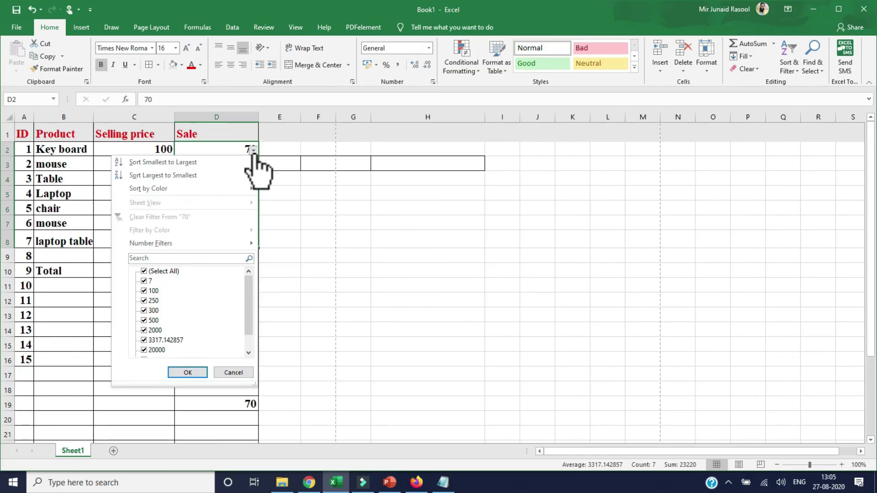
click(145, 311)
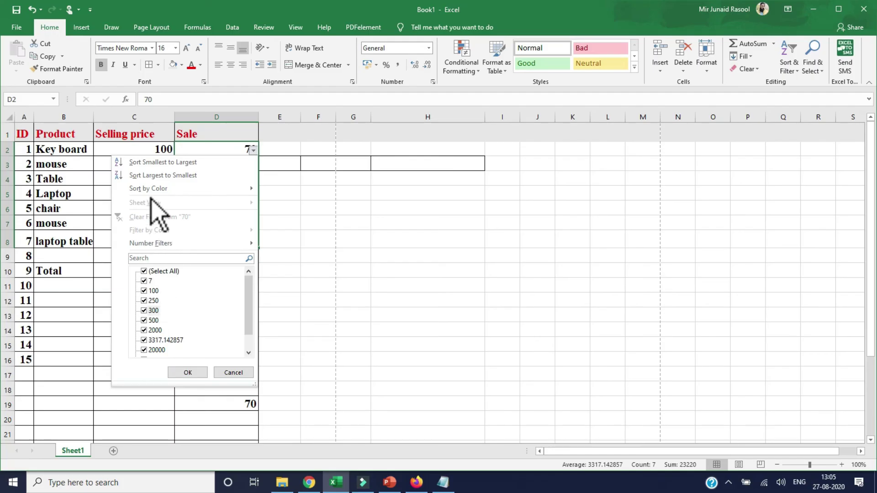
mouse_move(218, 191)
click(300, 279)
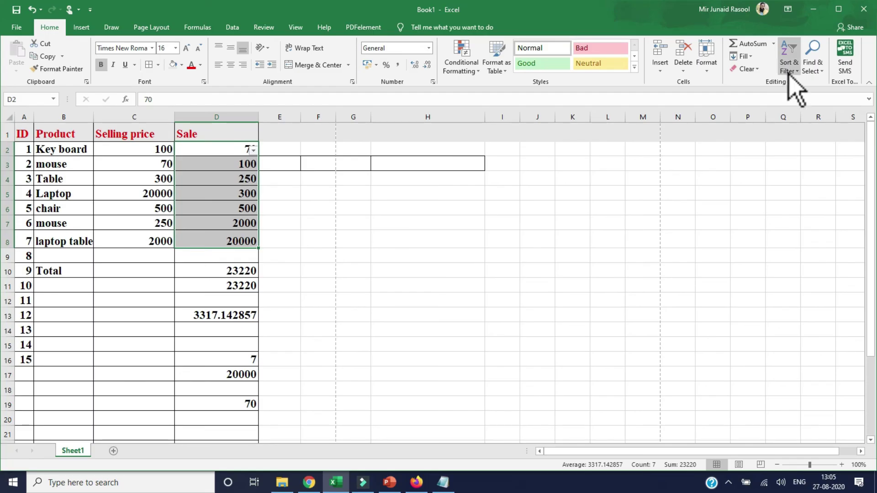
click(433, 176)
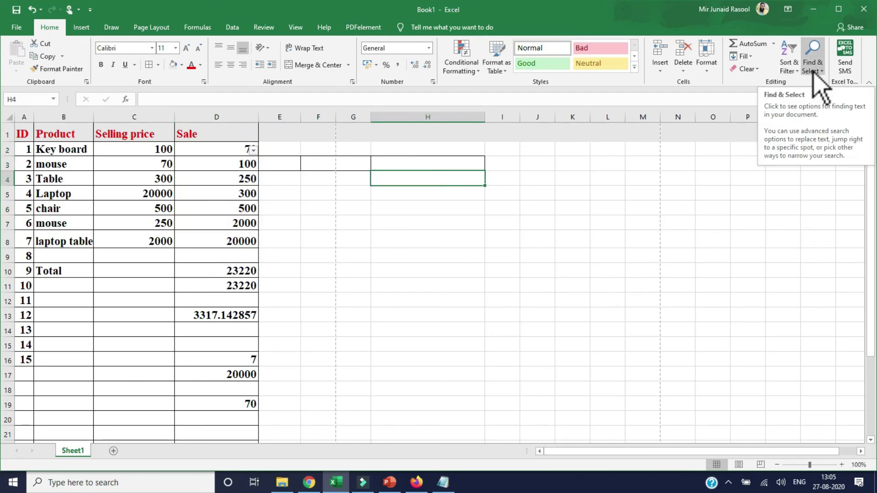
ctrl+click(645, 367)
Search for Total with Find Next, dismiss the nothing-found message, and close the Find dialog
key(ctrl+f)
click(535, 104)
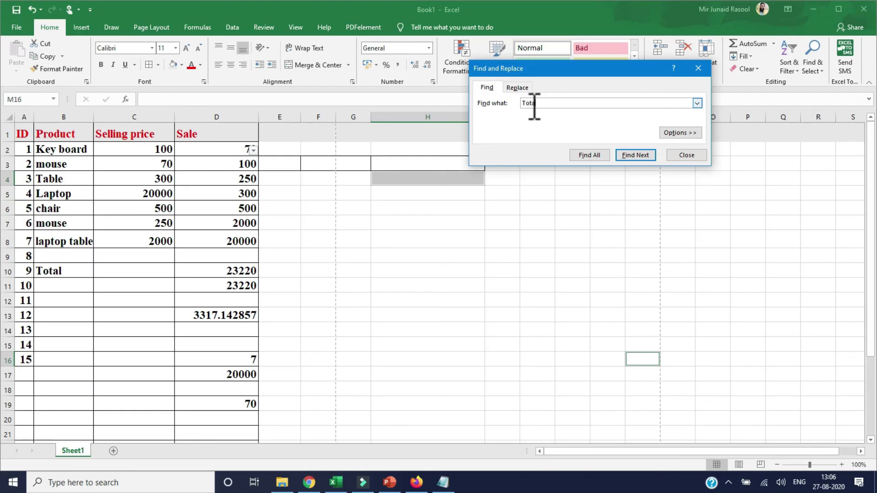
click(637, 157)
click(454, 276)
drag(559, 73, 506, 213)
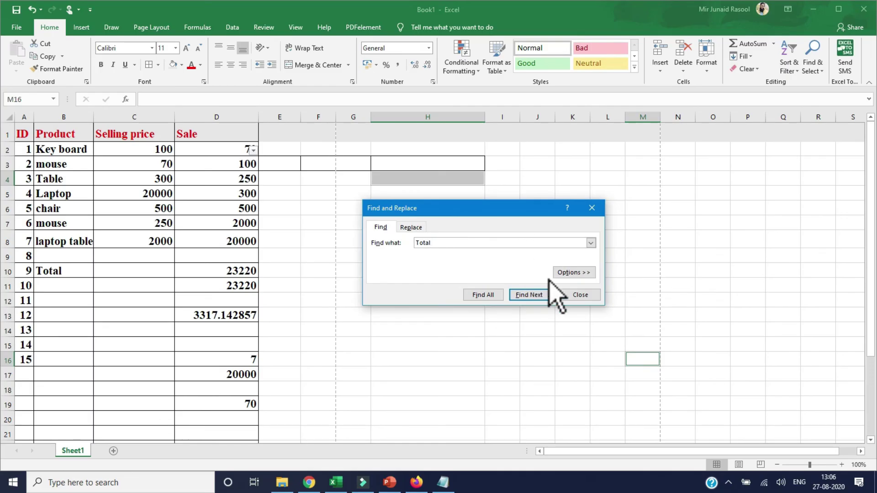
click(567, 296)
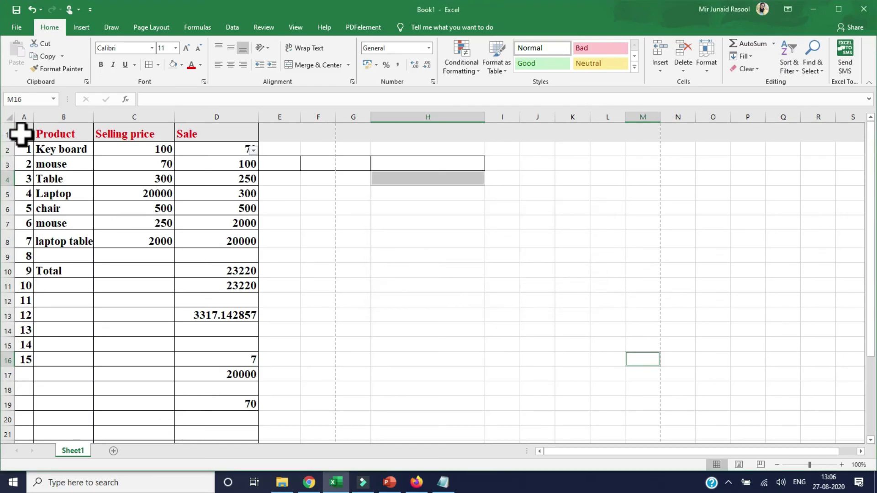
Select A1:D19 and search for Total again, using Find All to list the B10 match
drag(20, 137, 235, 403)
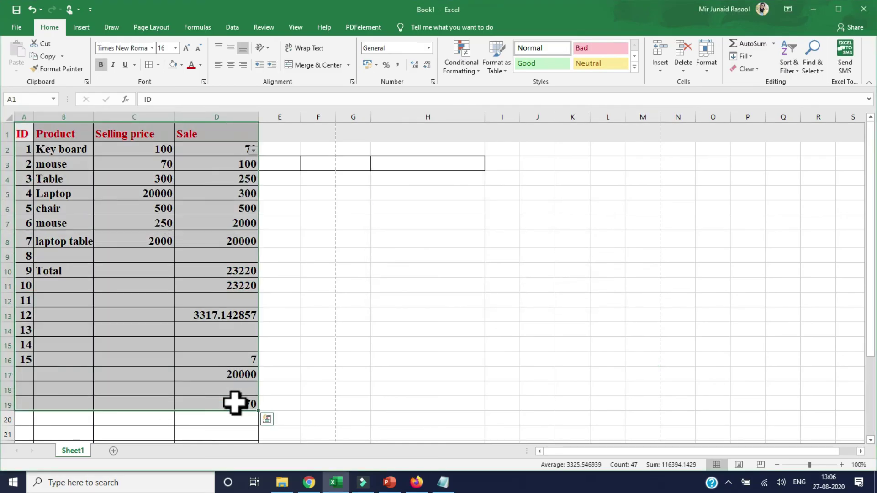
key(ctrl+f)
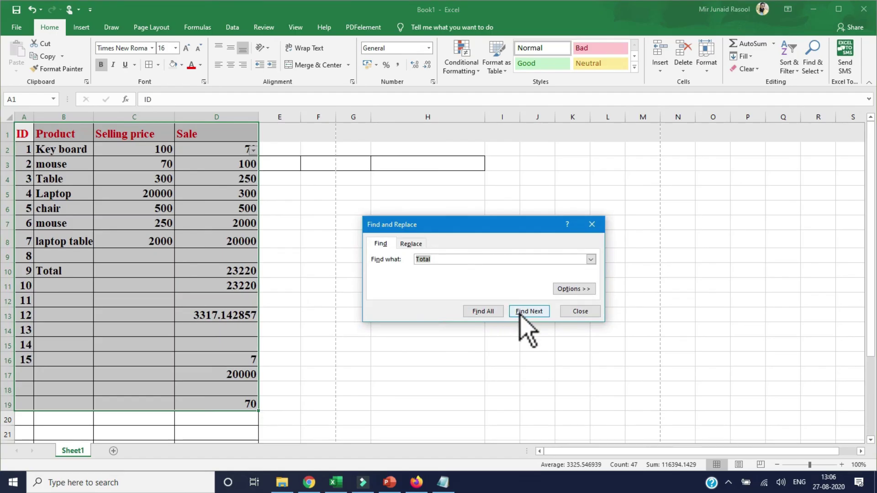
click(495, 313)
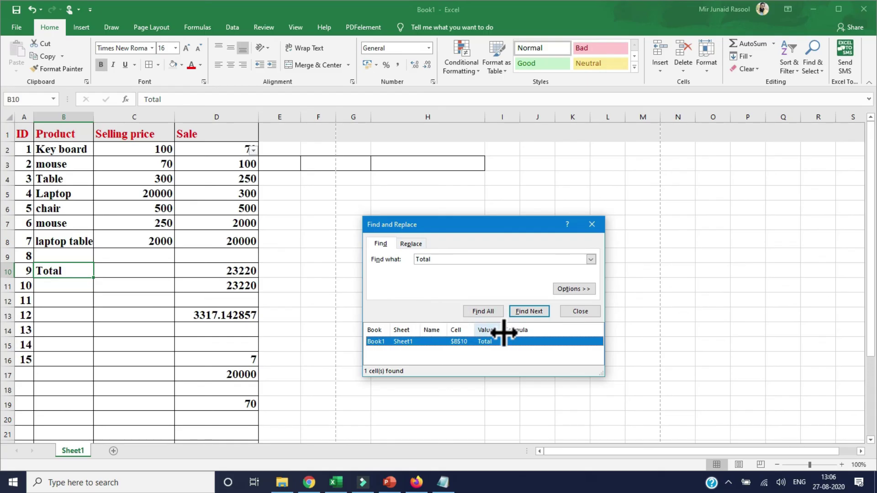
click(517, 313)
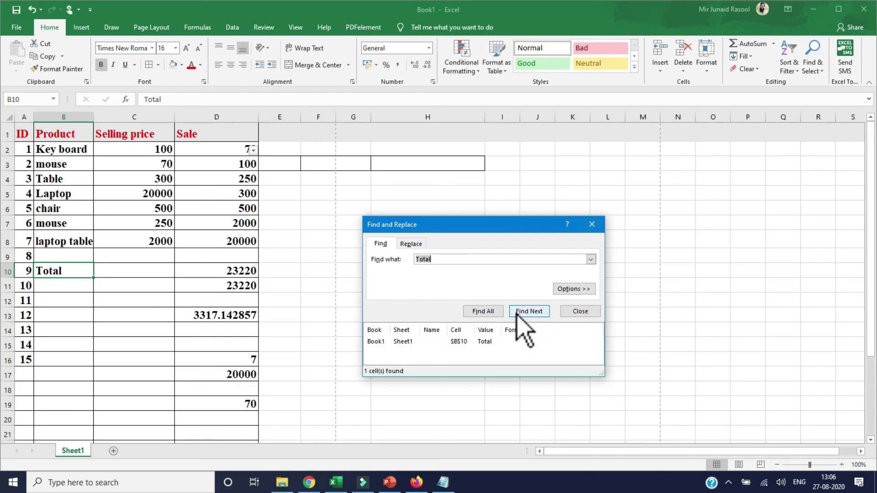
click(580, 311)
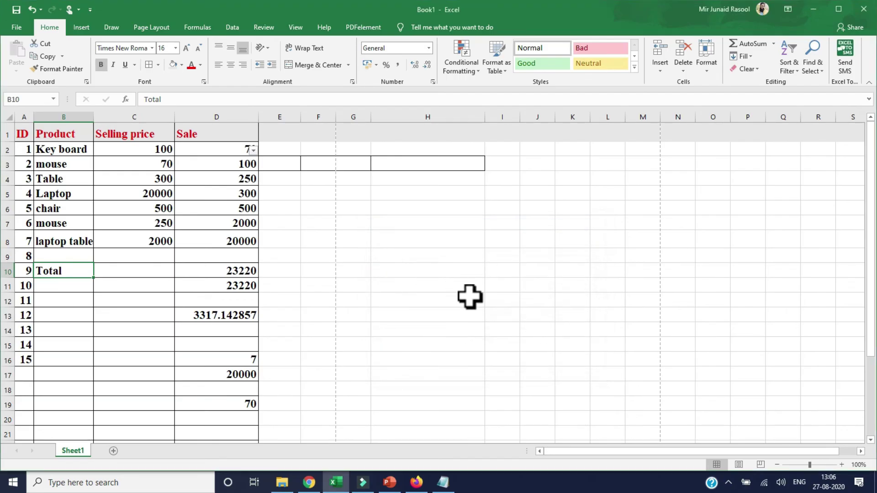
key(ctrl+f)
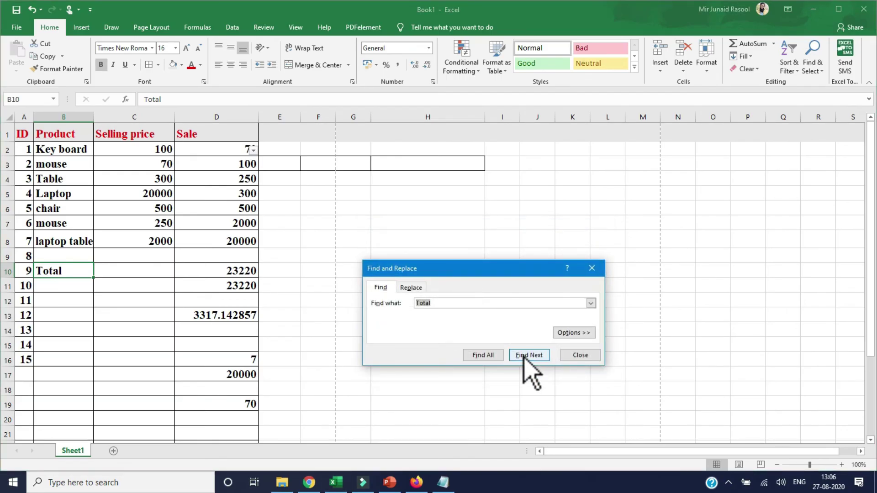
click(481, 355)
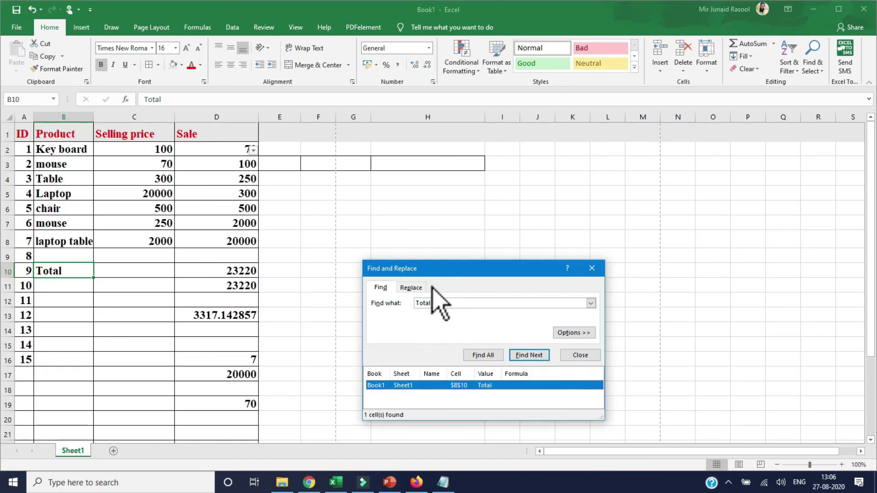
On the Replace tab, replace Total in B10 with Complete
click(411, 287)
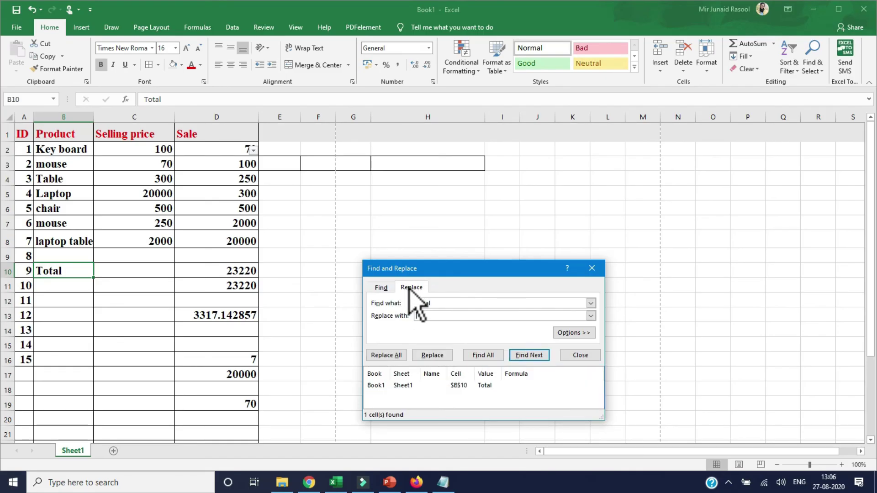
click(425, 315)
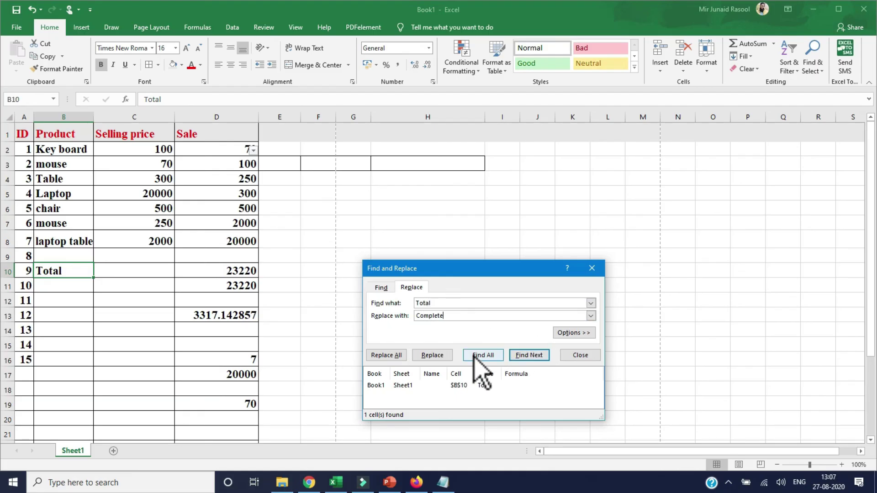
click(498, 357)
click(499, 359)
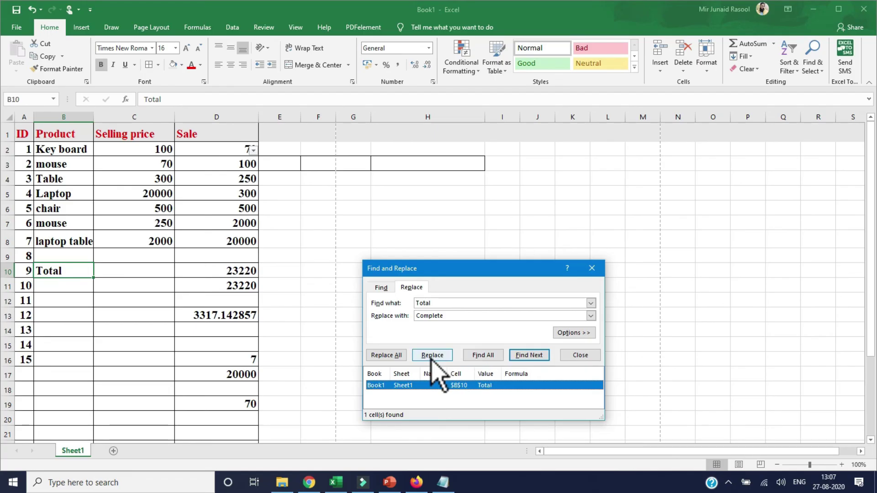
click(431, 358)
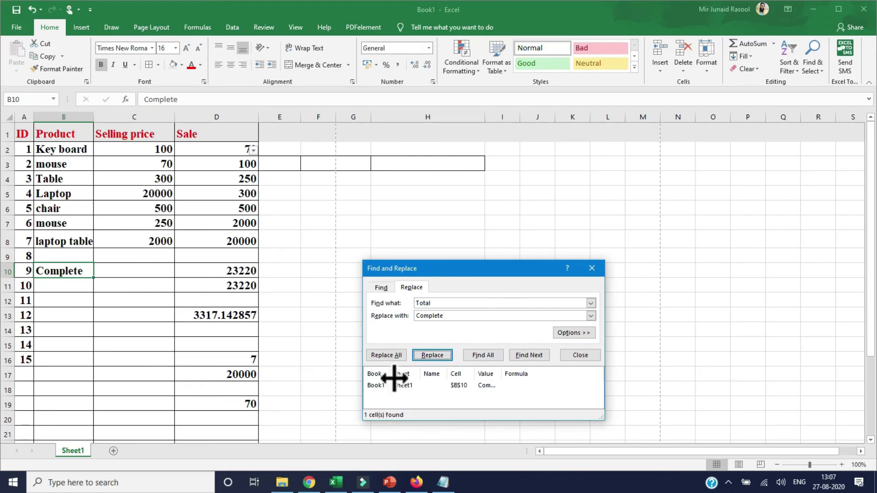
Run Replace All, dismiss the nothing-to-replace message, close the dialog, and select C11
click(386, 356)
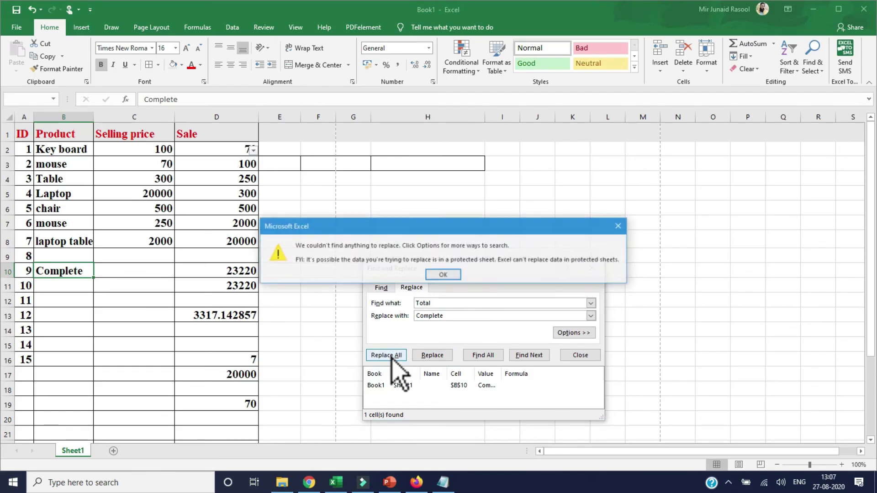
click(443, 275)
click(594, 269)
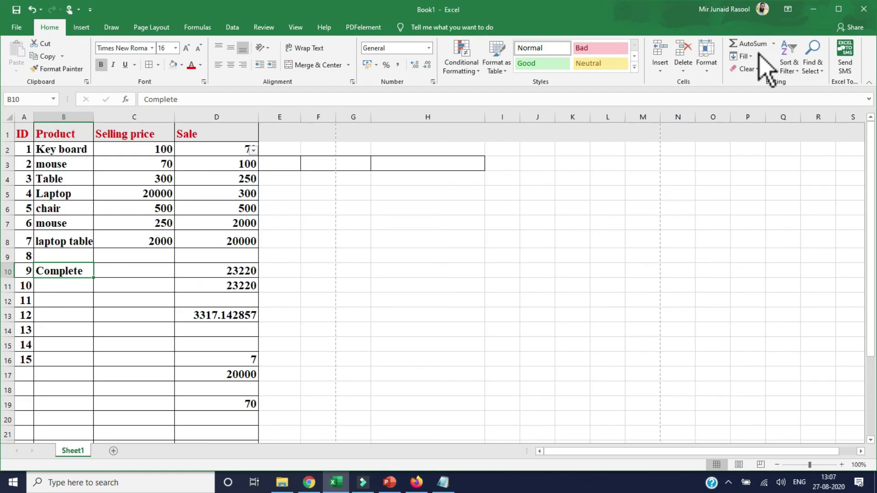
click(102, 286)
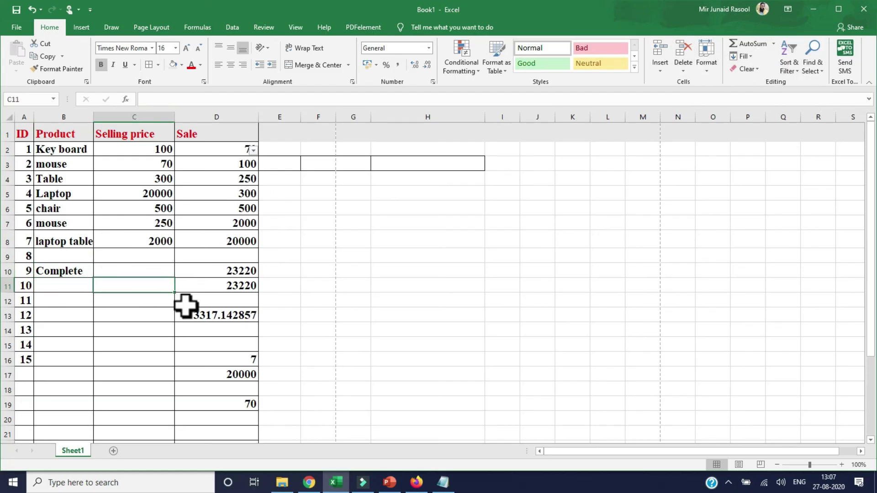